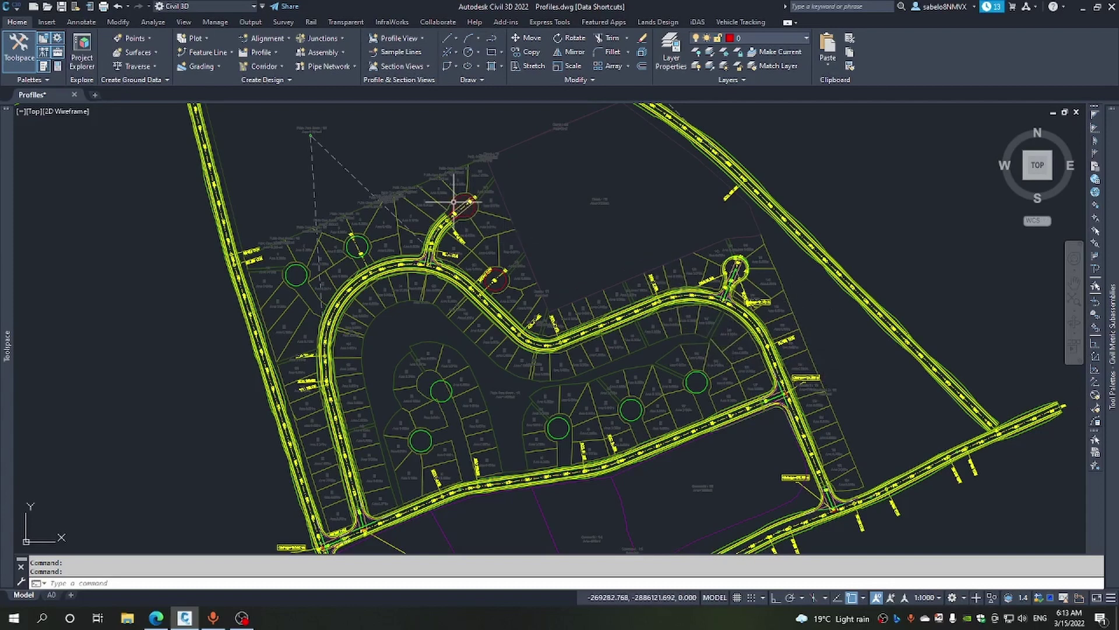
Start an alignment from the upper cul-de-sac bulb polyline and accept its direction.
scroll(461, 199, "up", 4)
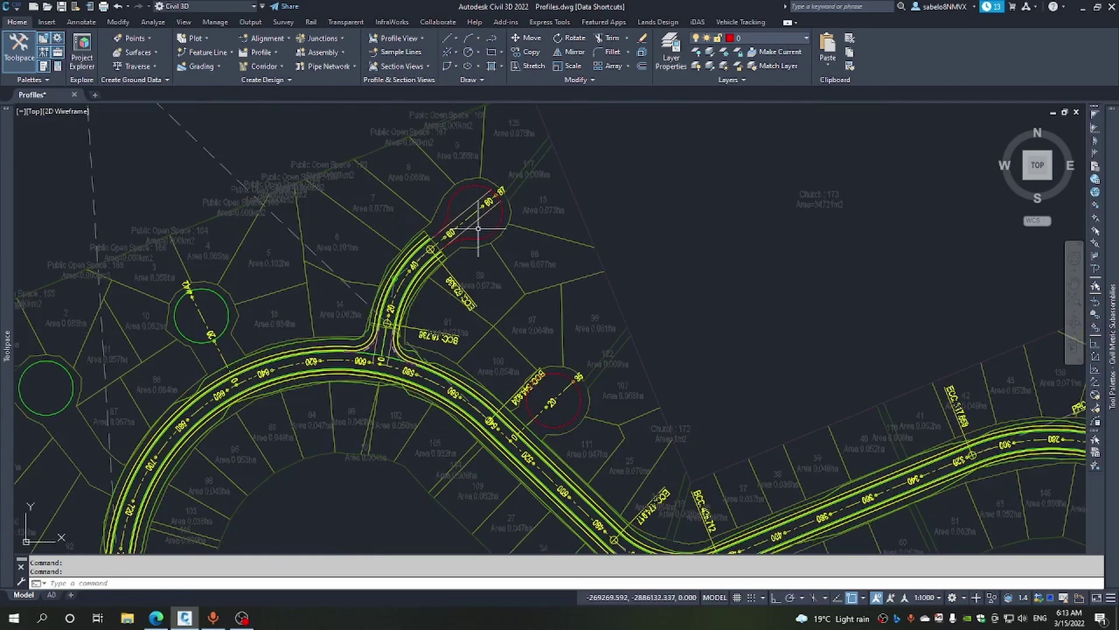
scroll(484, 232, "down", 2)
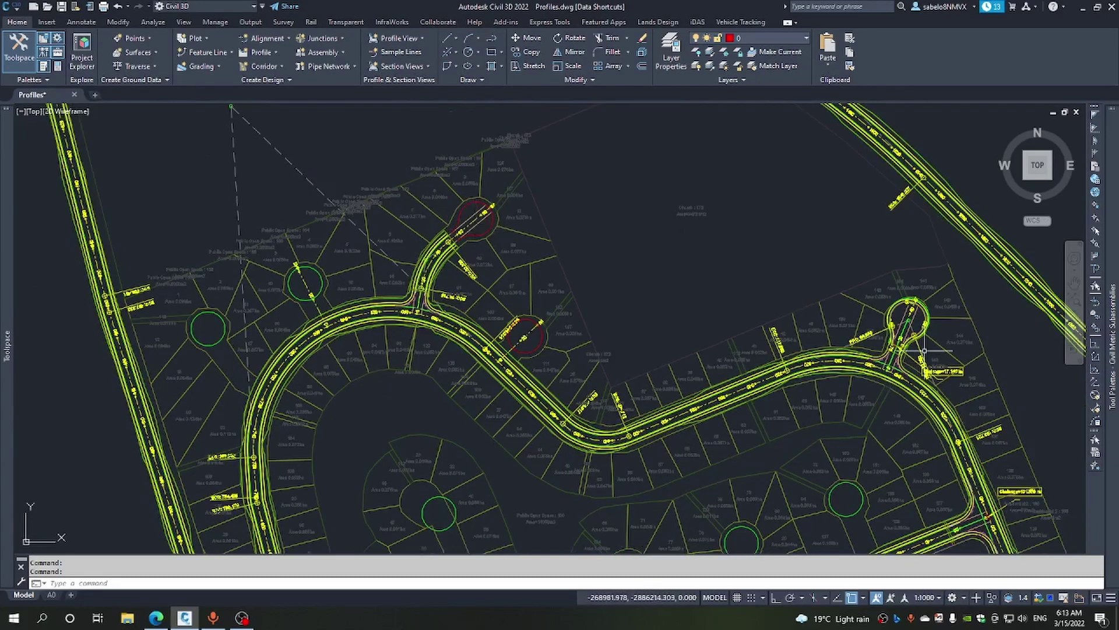
scroll(922, 322, "up", 6)
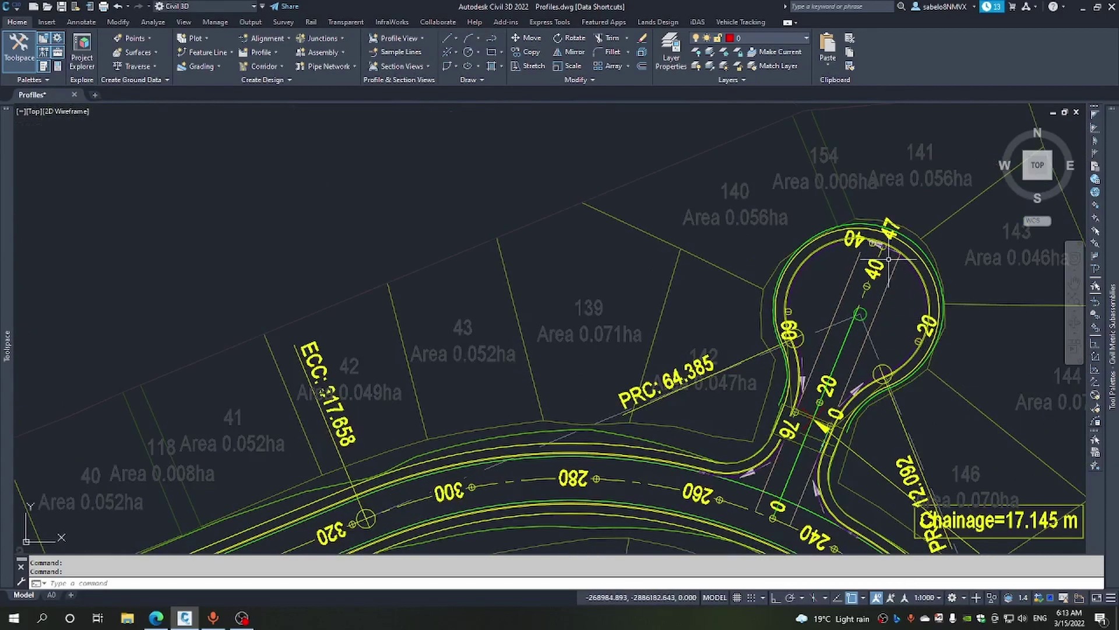
scroll(869, 282, "down", 8)
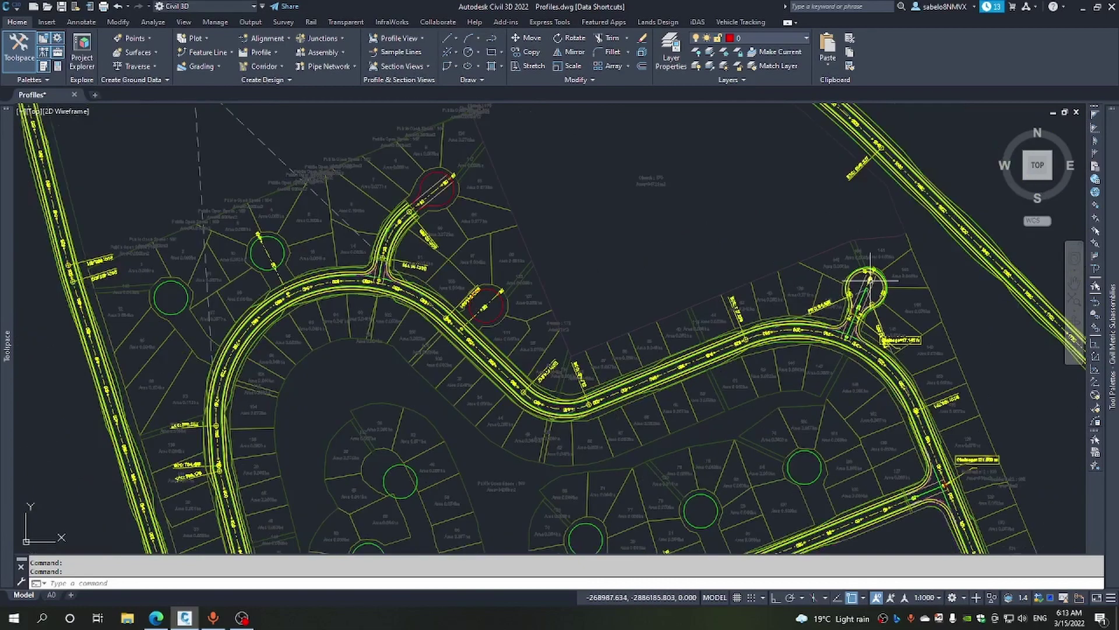
scroll(353, 185, "up", 4)
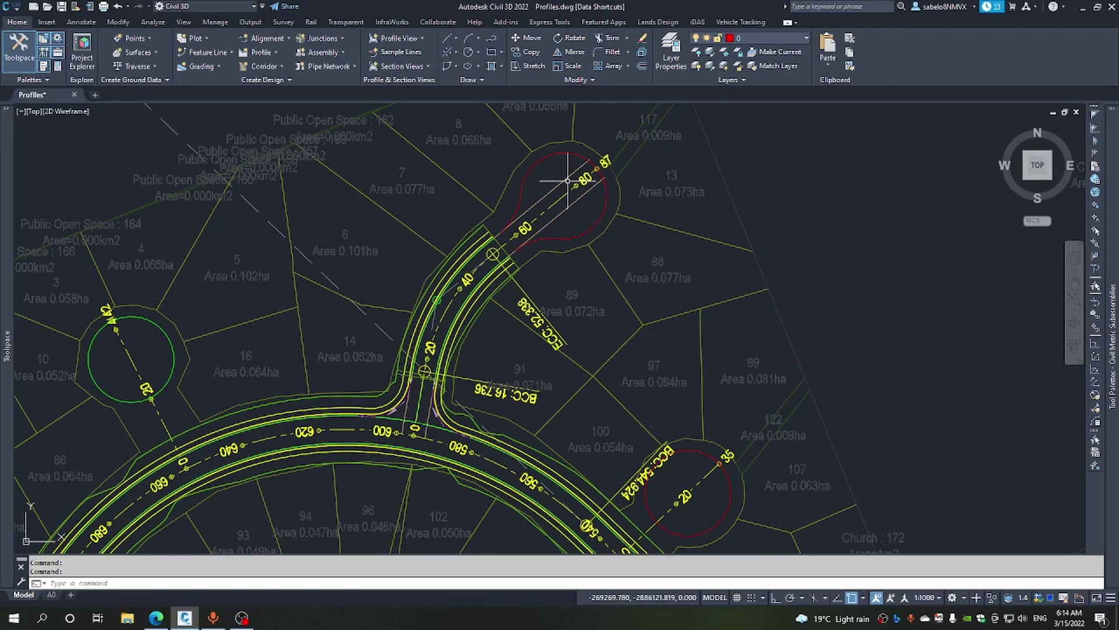
left_click(270, 39)
left_click(301, 107)
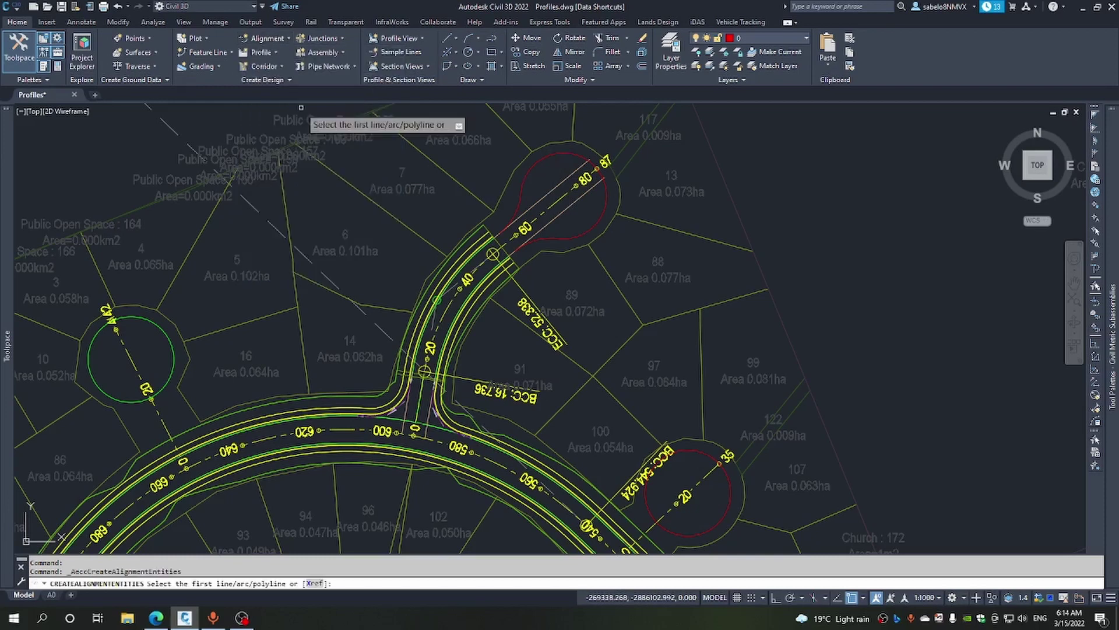
left_click(550, 238)
key("Return")
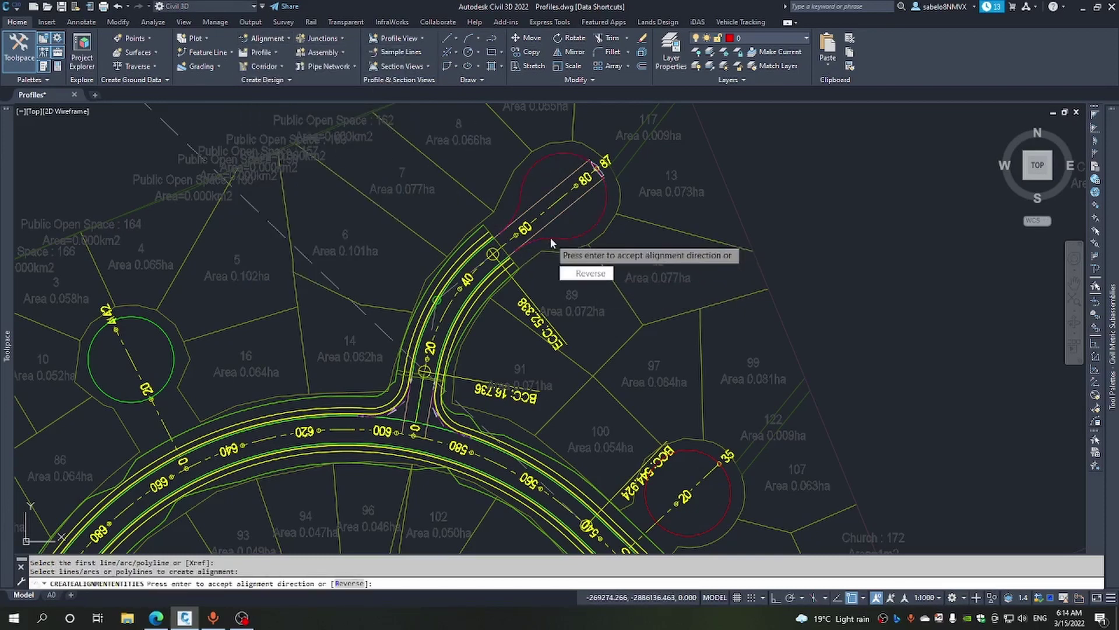
key("Return")
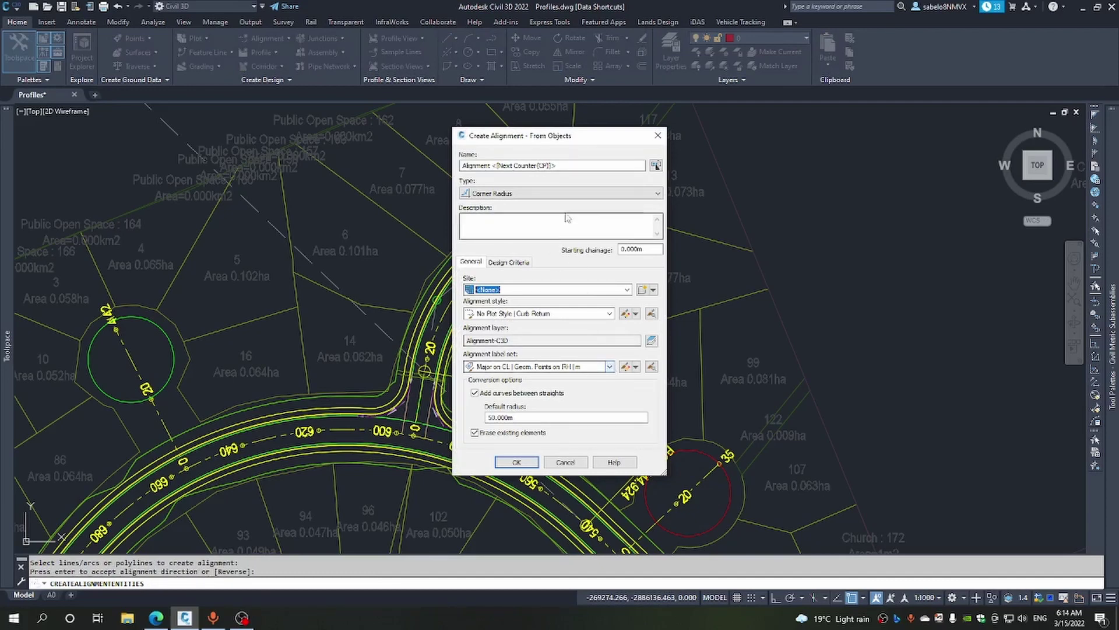
Name it CDS 8, add no curves, keep the polyline, and use Major above CL | m labels.
left_click(569, 168)
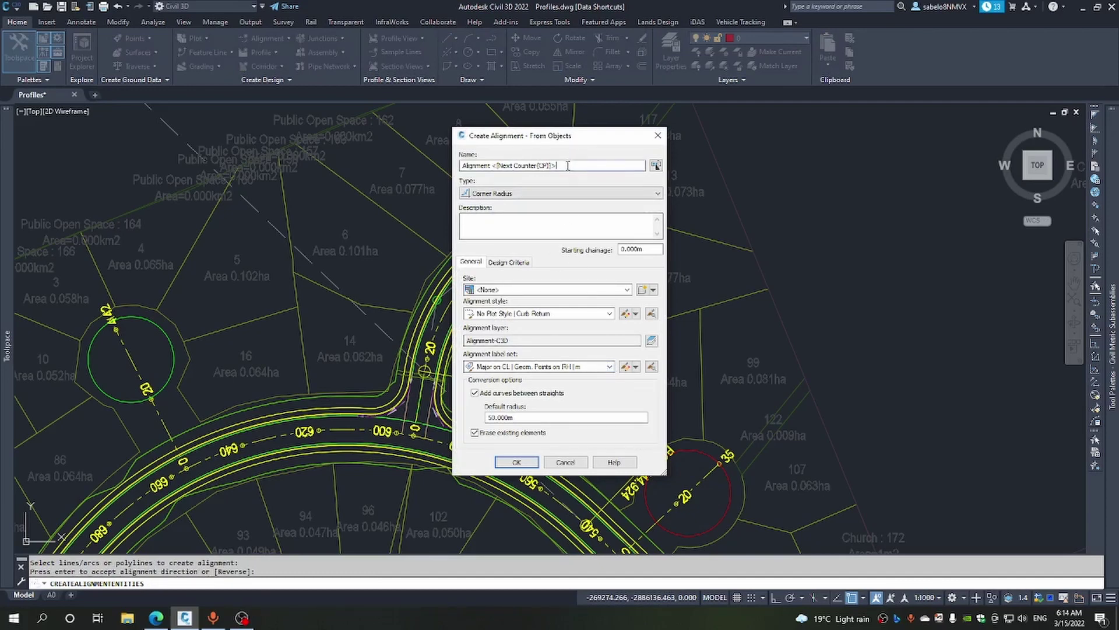
double_click(464, 165)
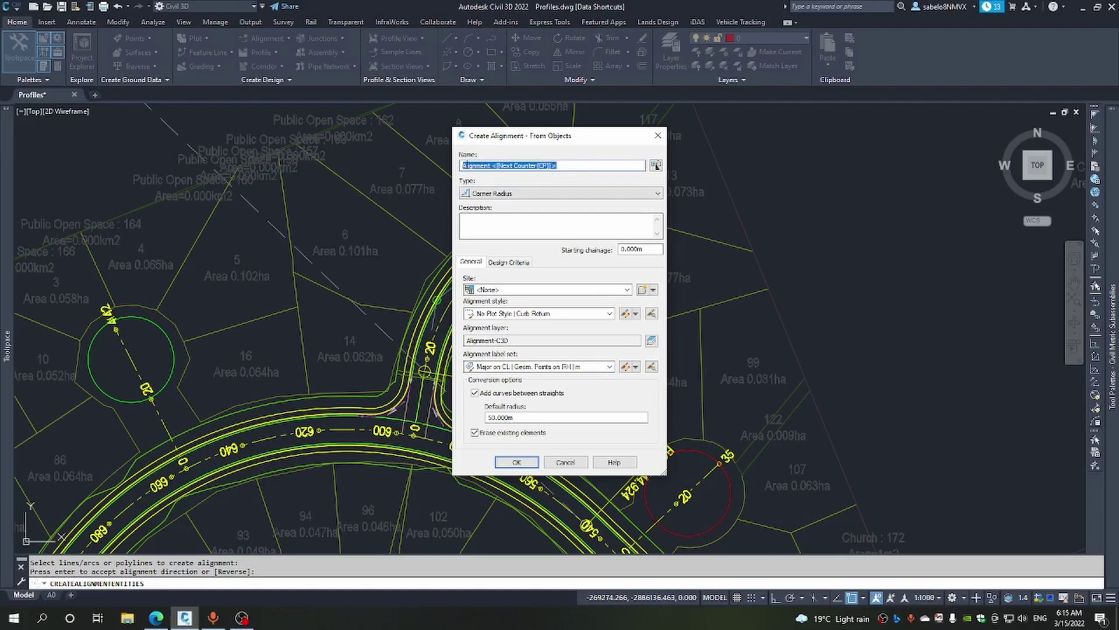
type("CDS 8")
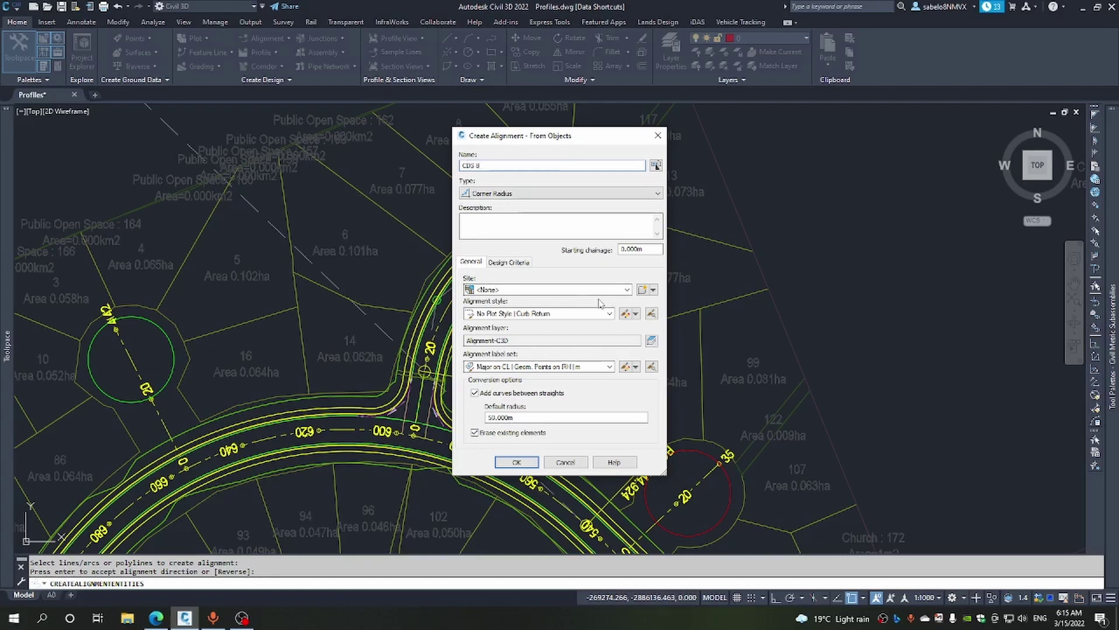
left_click(474, 392)
left_click(474, 433)
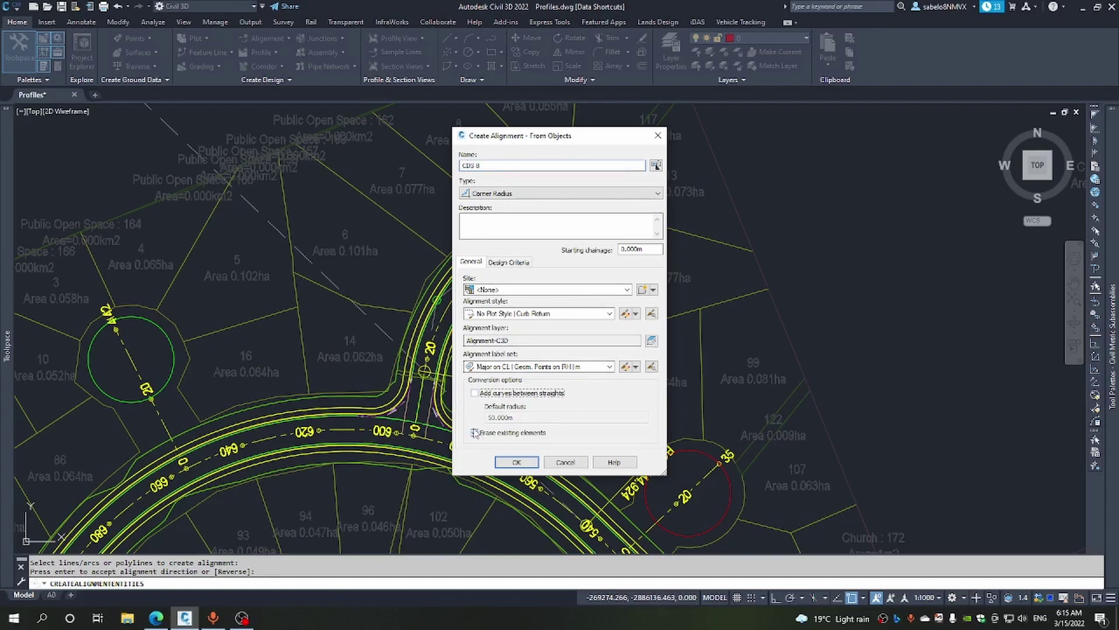
left_click(609, 366)
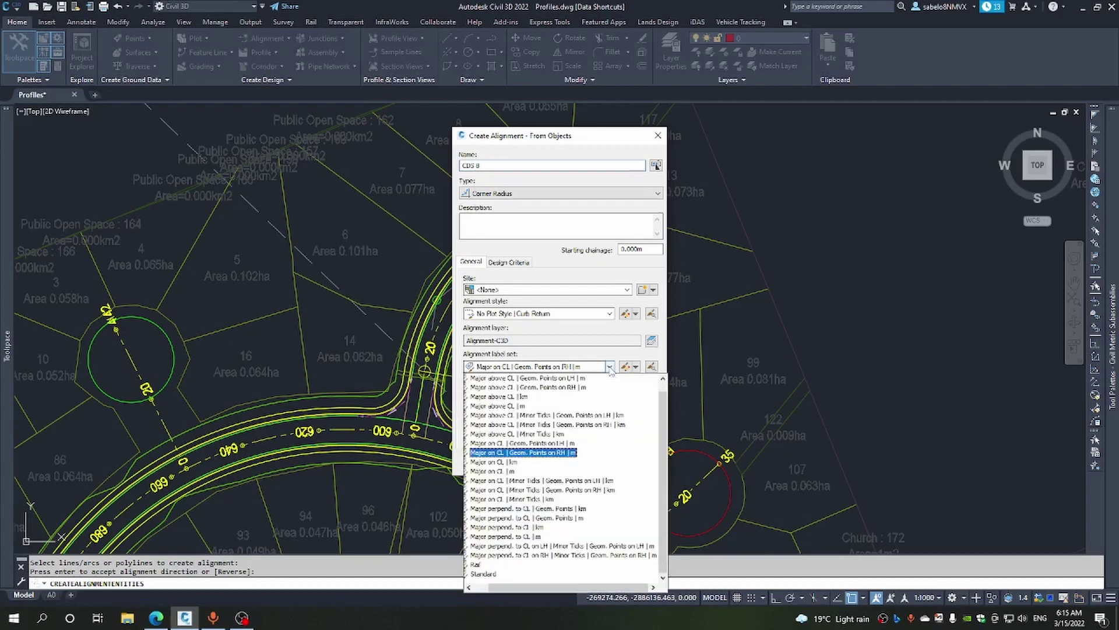
left_click(523, 406)
left_click(523, 406)
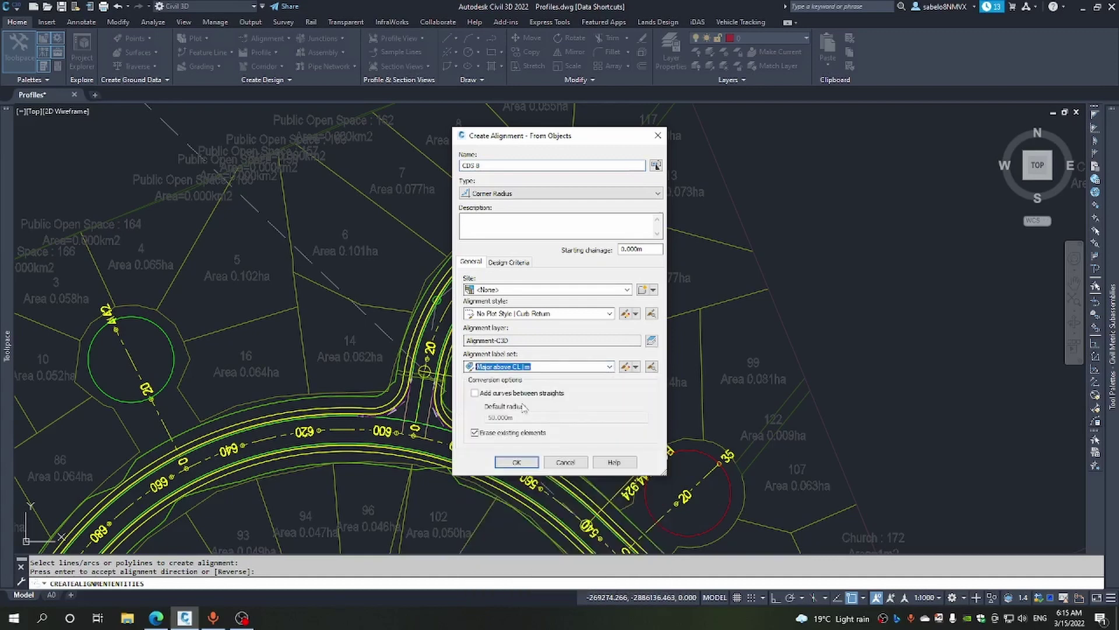
left_click(515, 463)
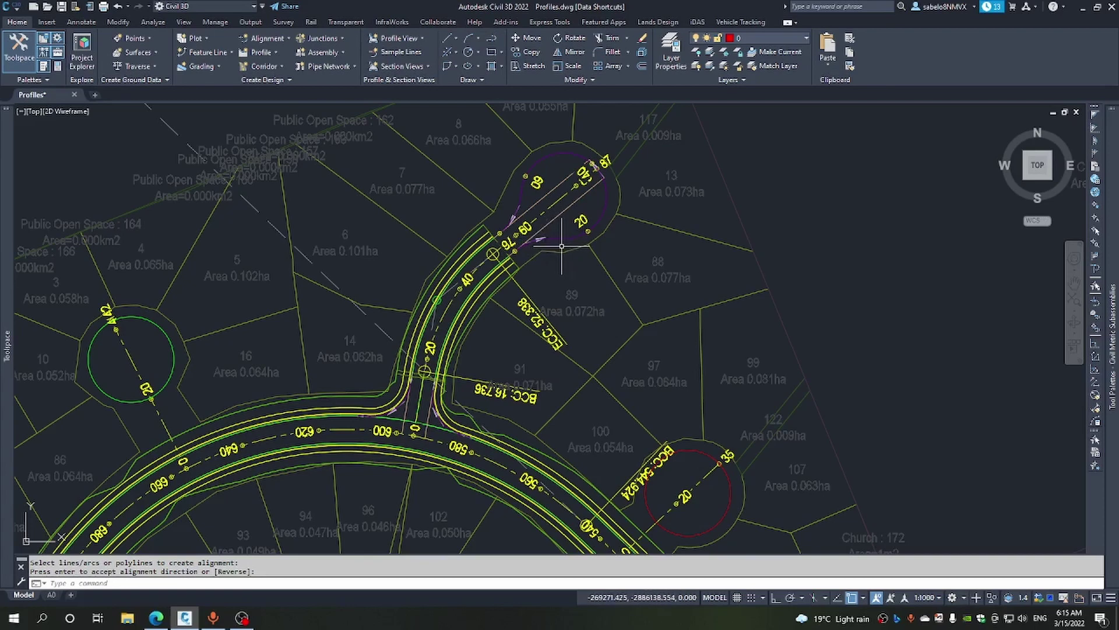
Sample the AIW_Existing_Ground surface profile along CDS 8.
key("Return")
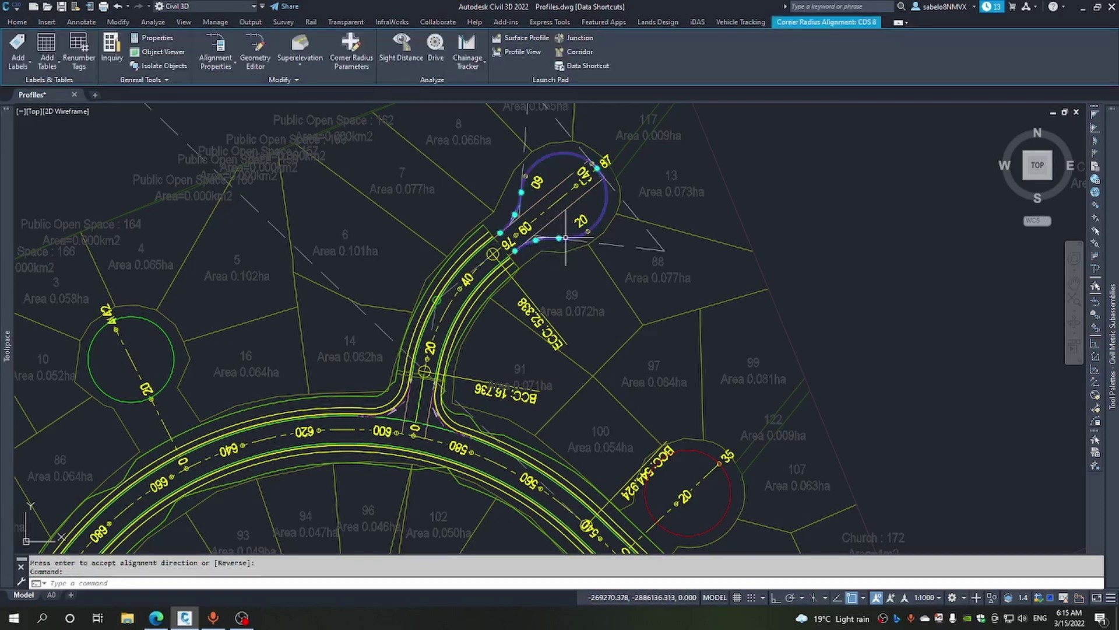
left_click(526, 38)
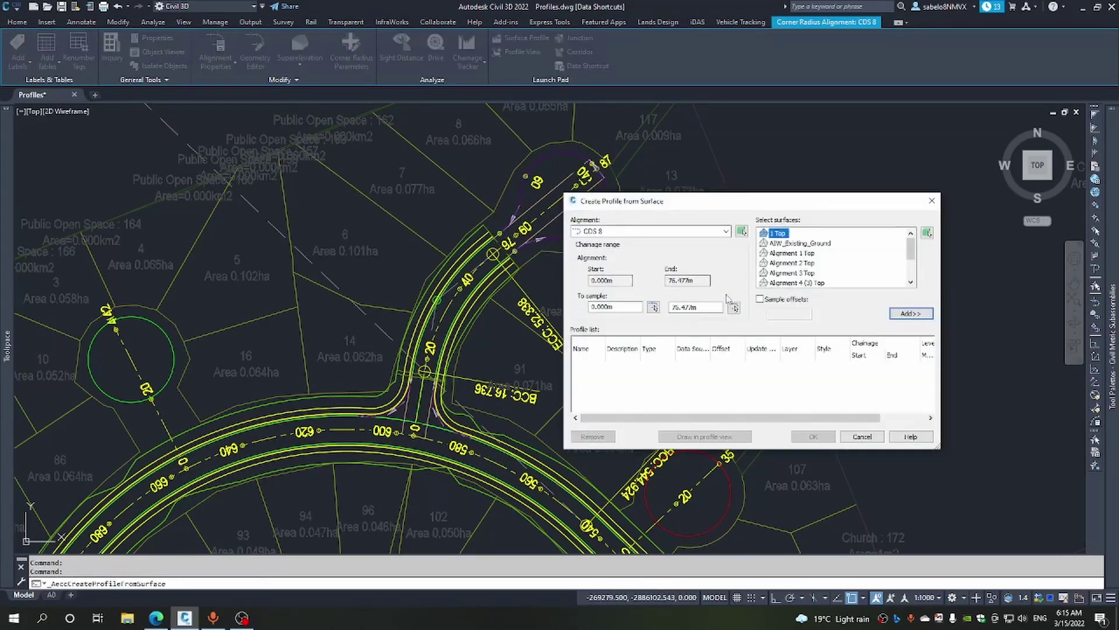
left_click(807, 244)
left_click(920, 315)
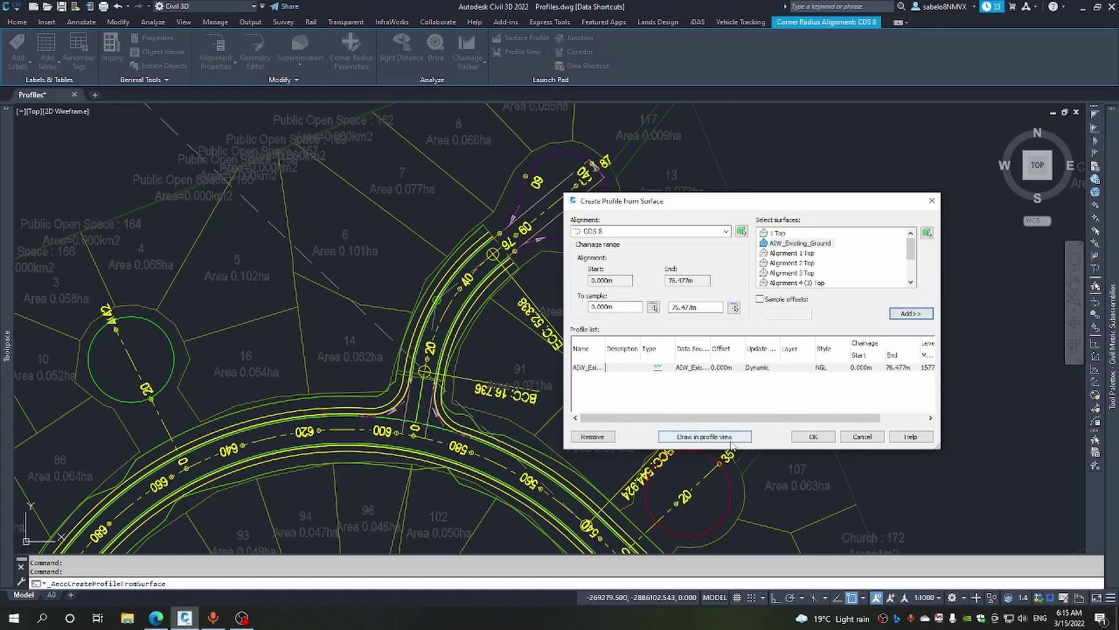
Create the profile view with default settings and place it beside the site plan.
left_click(729, 437)
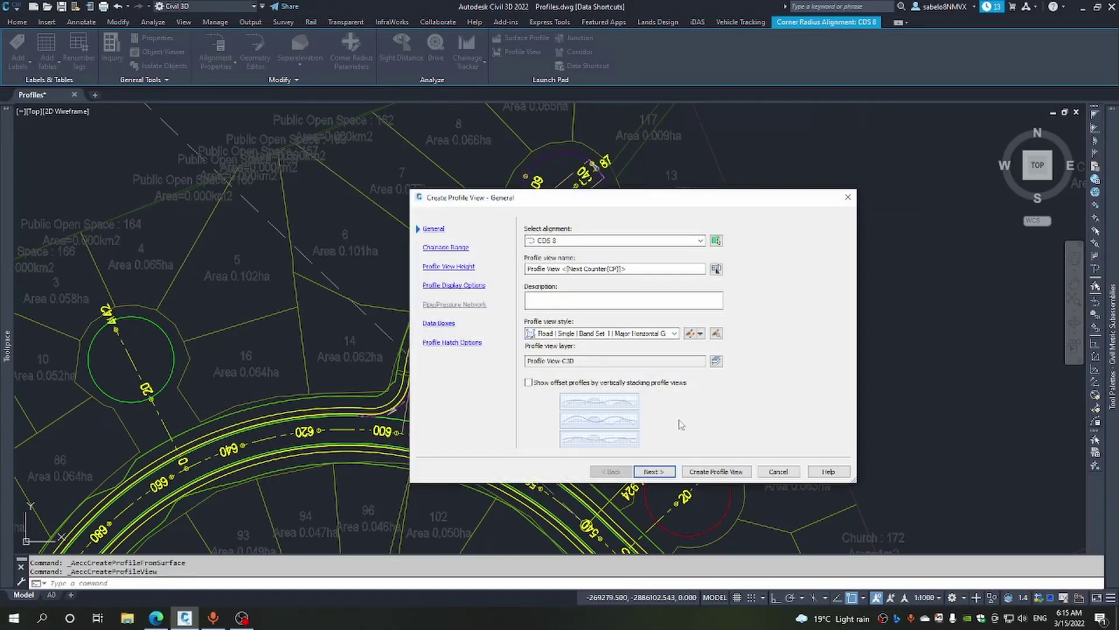
left_click(667, 475)
left_click(716, 471)
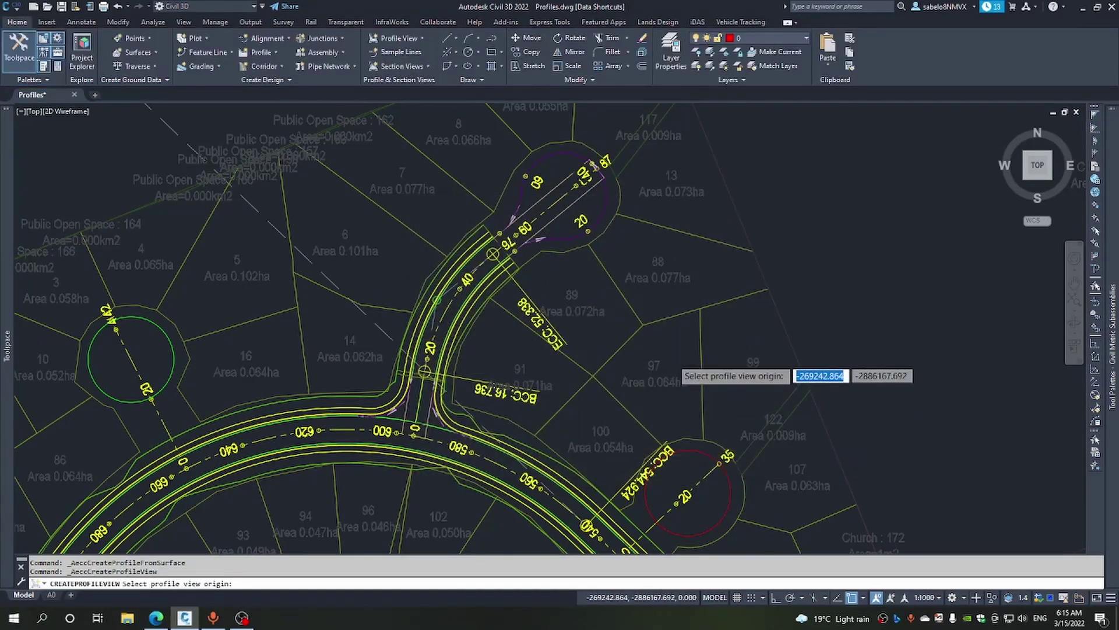
scroll(673, 373, "down", 10)
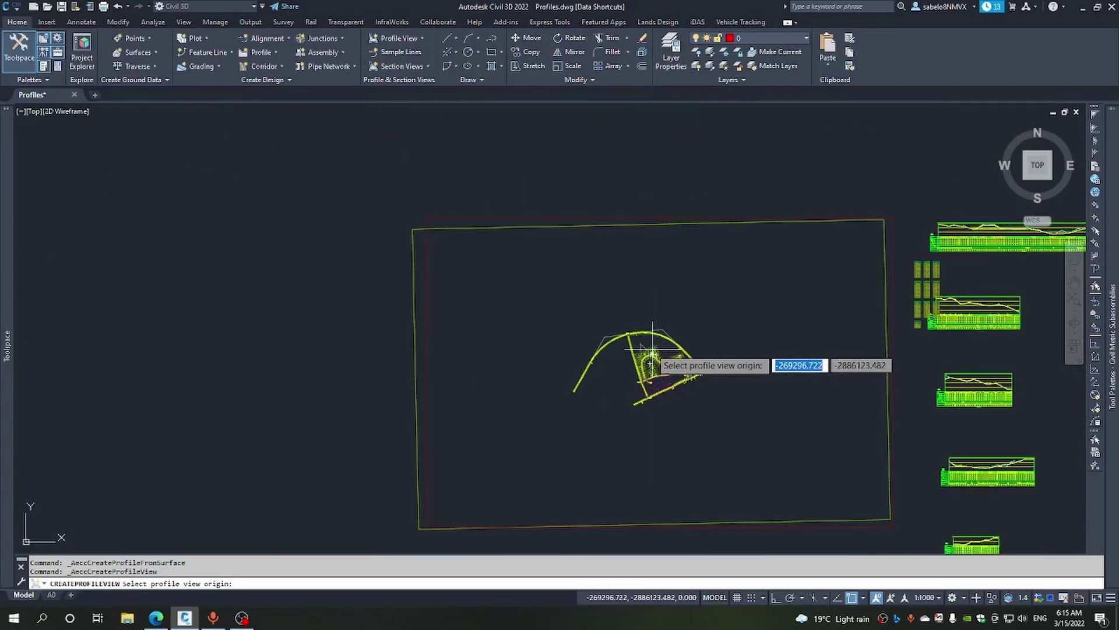
scroll(651, 363, "down", 5)
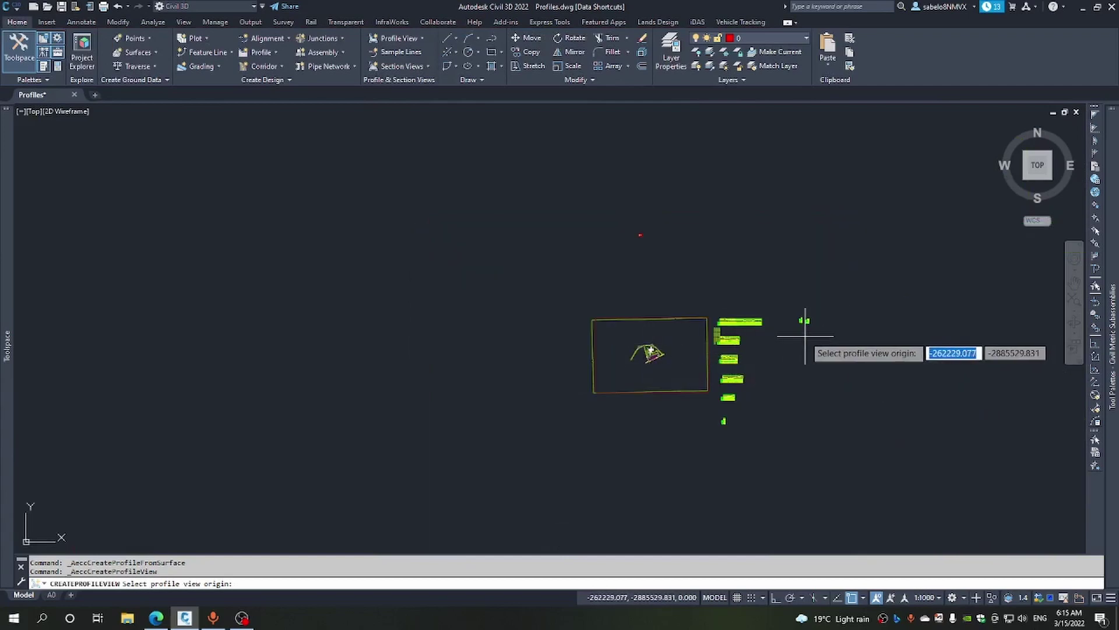
left_click(802, 335)
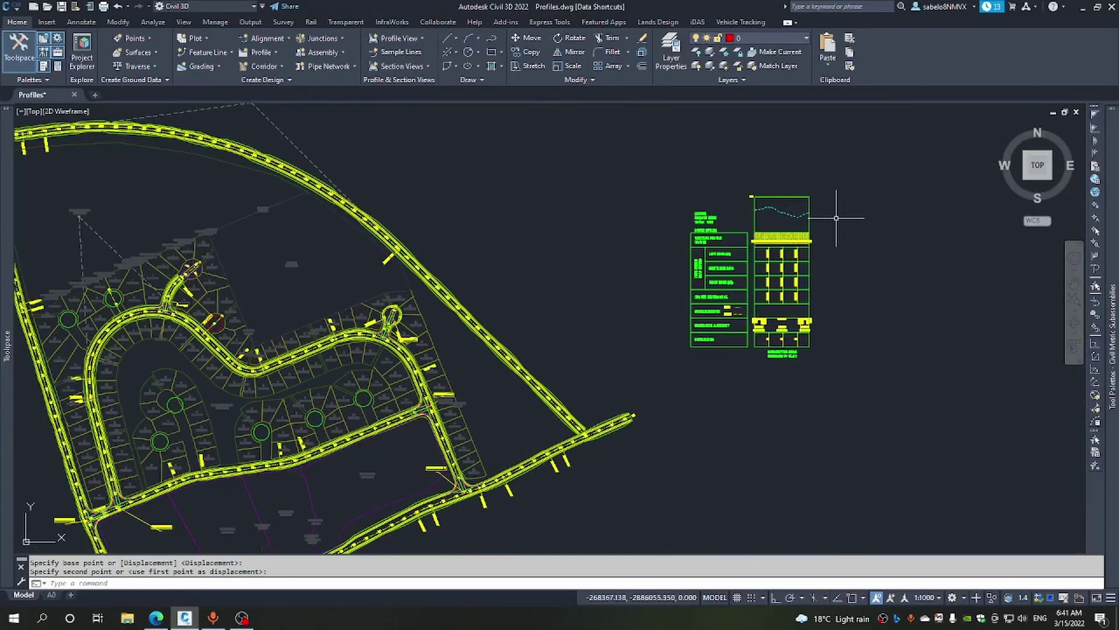
scroll(824, 205, "up", 5)
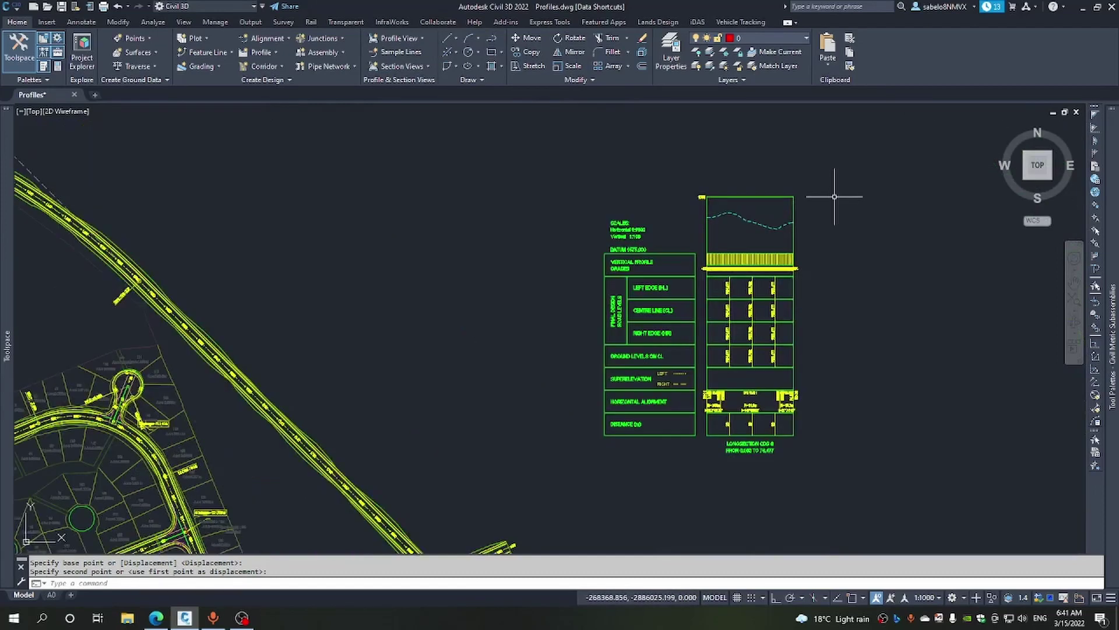
Create a new design profile named VA CDS 8 on the profile view.
left_click(720, 196)
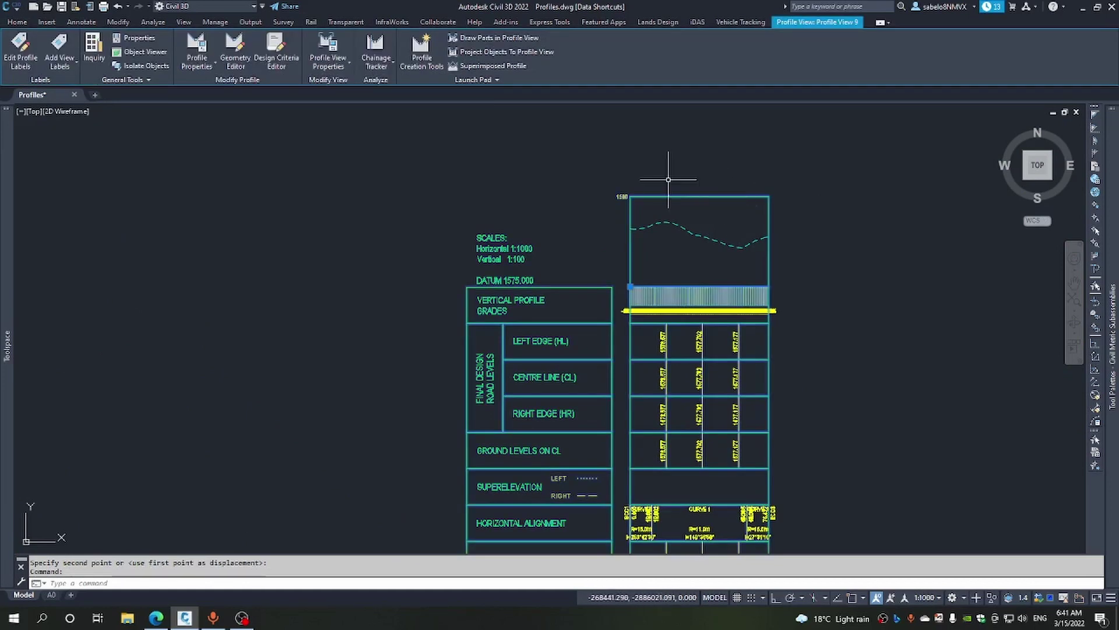
left_click(426, 60)
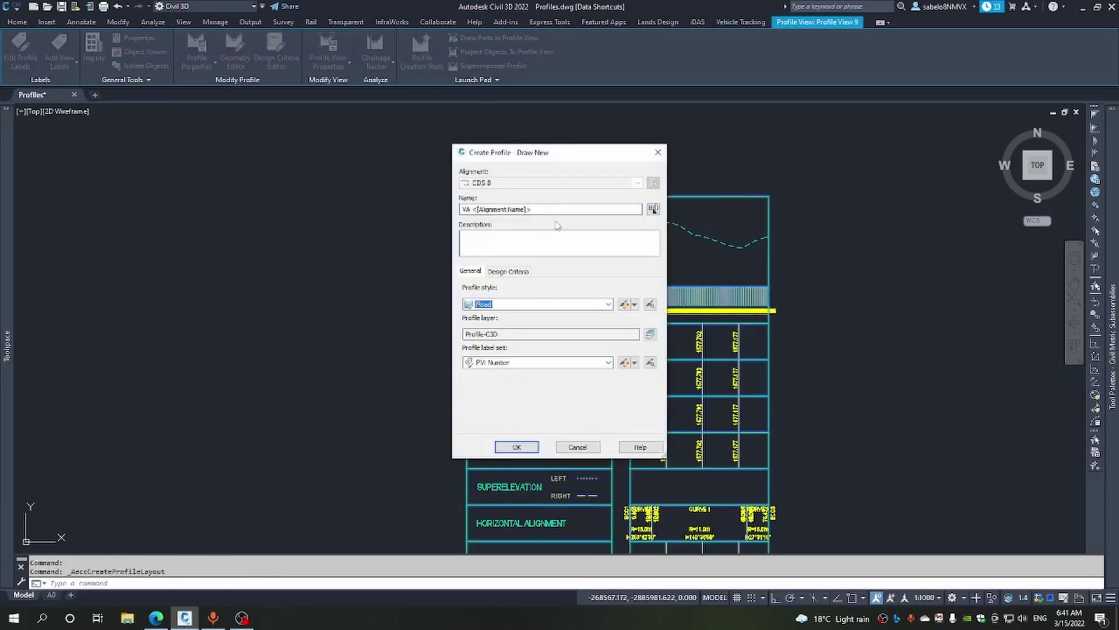
left_click(538, 209)
left_click(527, 448)
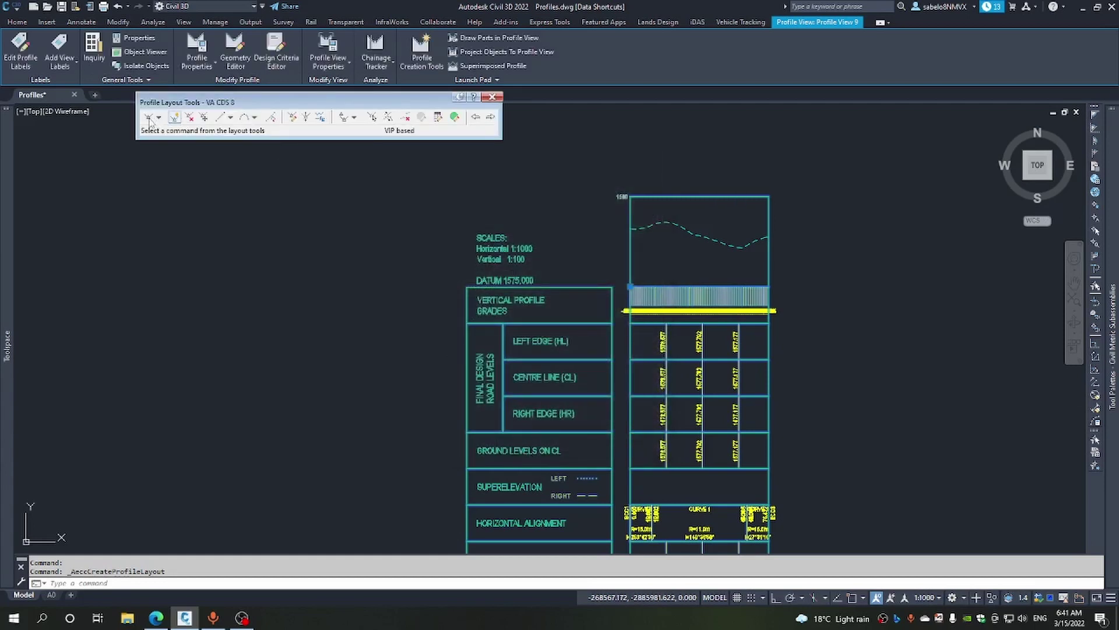
Start drawing straights and zoom in on the profile view grid and bands.
left_click(149, 117)
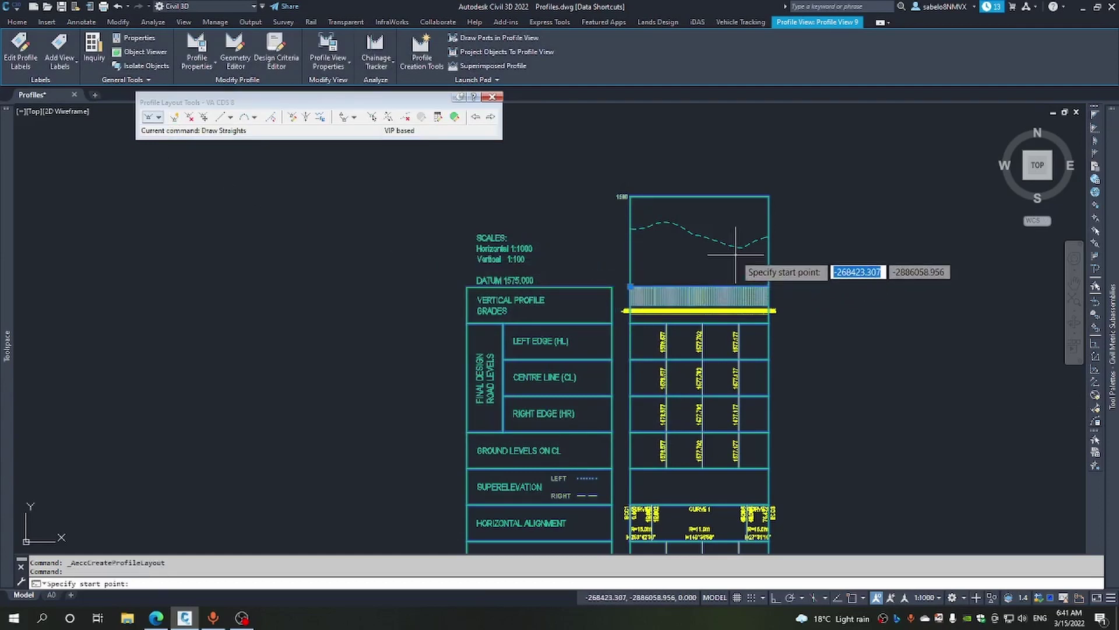
scroll(746, 263, "down", 4)
scroll(352, 289, "up", 2)
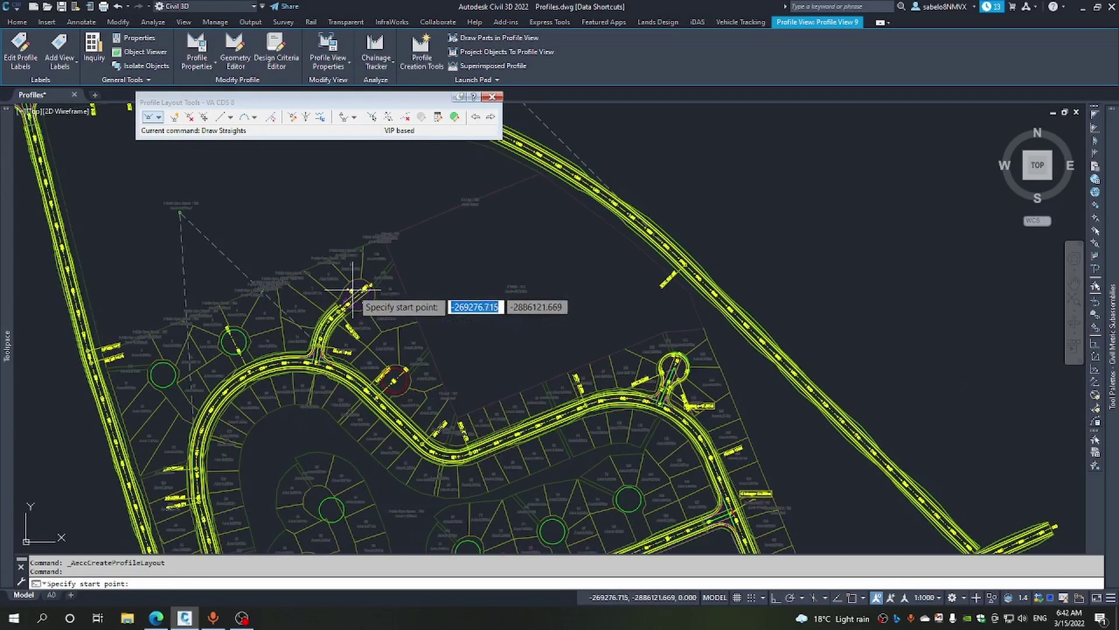
scroll(362, 289, "up", 5)
scroll(386, 261, "down", 4)
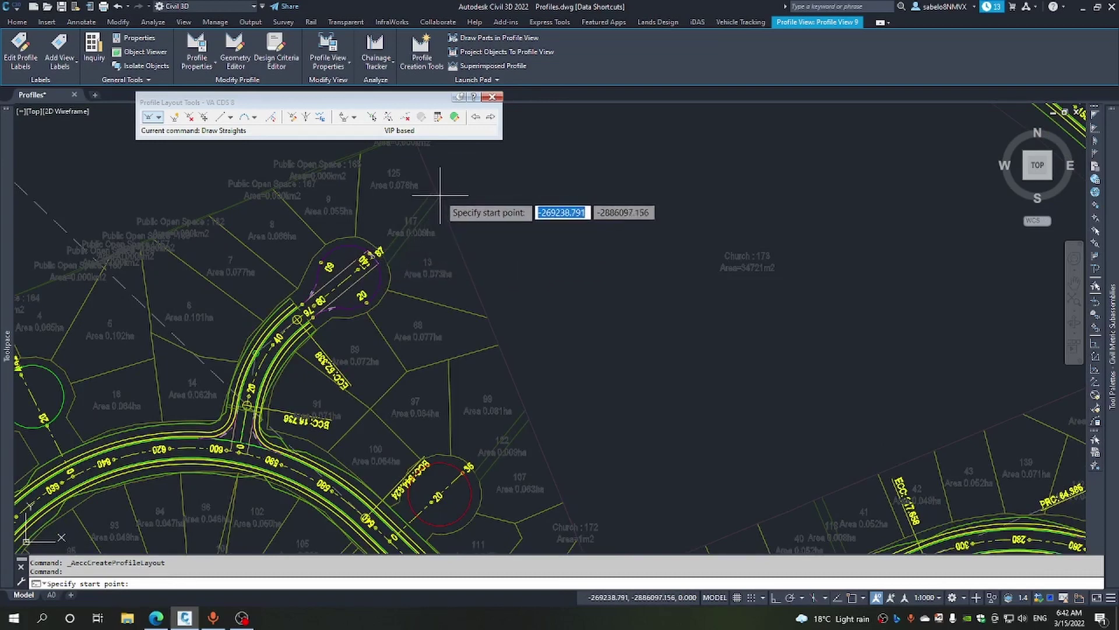
scroll(422, 205, "down", 3)
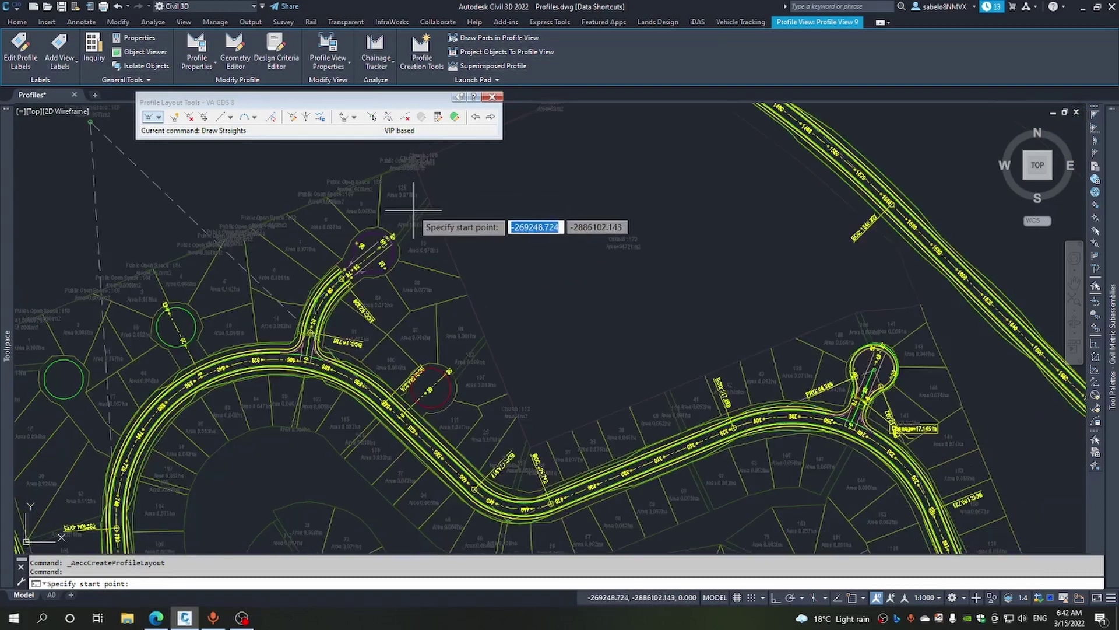
scroll(408, 211, "down", 3)
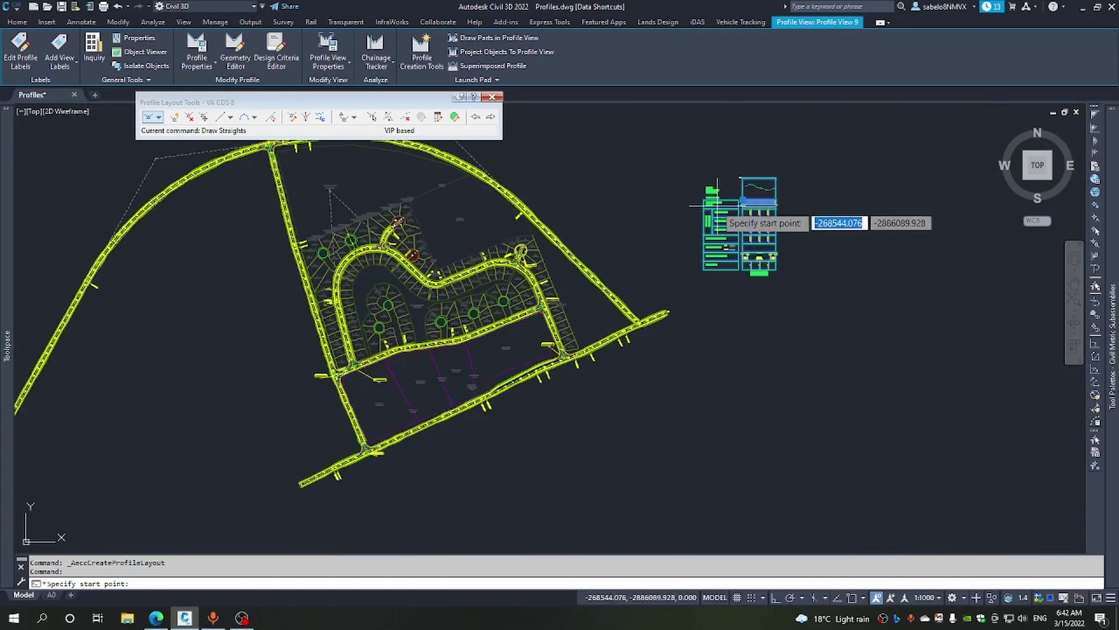
scroll(758, 184, "up", 2)
scroll(758, 180, "up", 3)
scroll(769, 178, "up", 3)
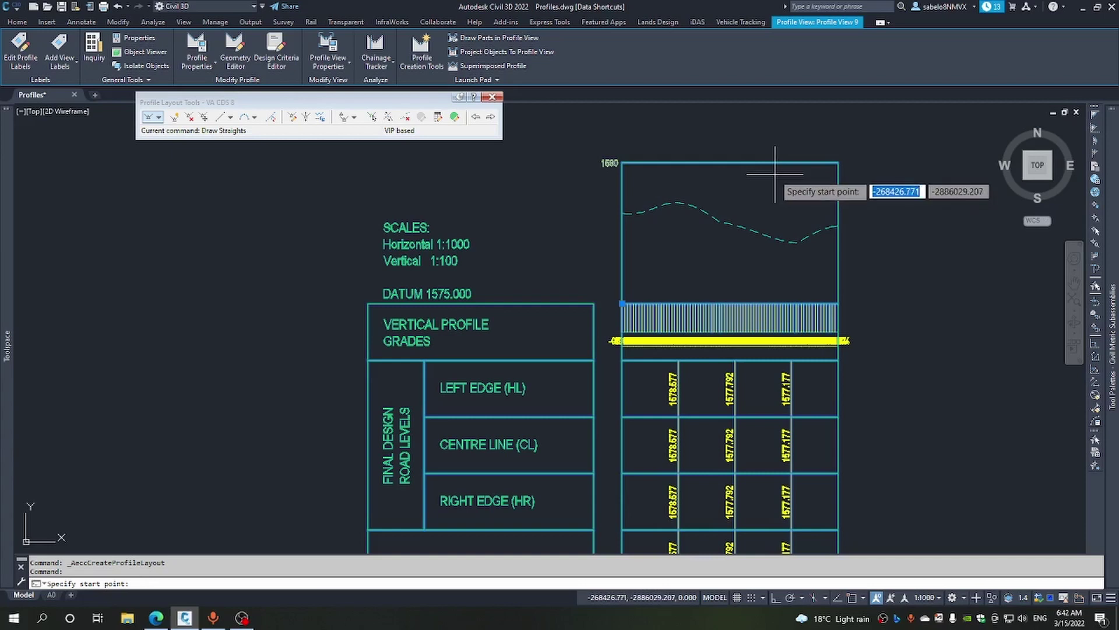
Place profile points at chainage 0, level 1577.85 and chainage 35.2, level 1577.776.
left_click(1098, 347)
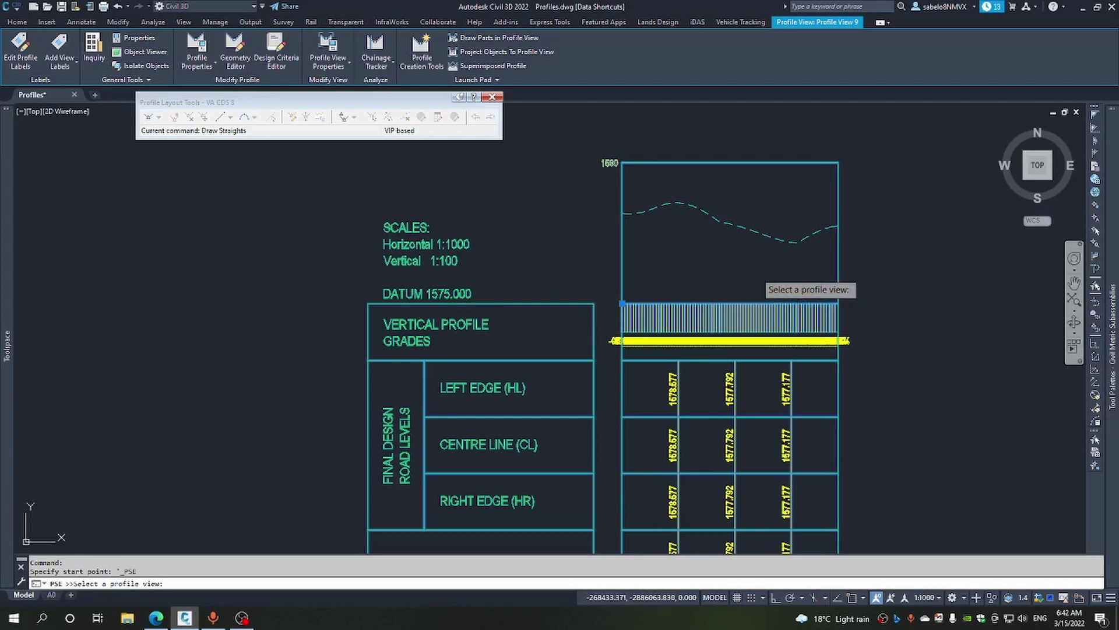
left_click(728, 335)
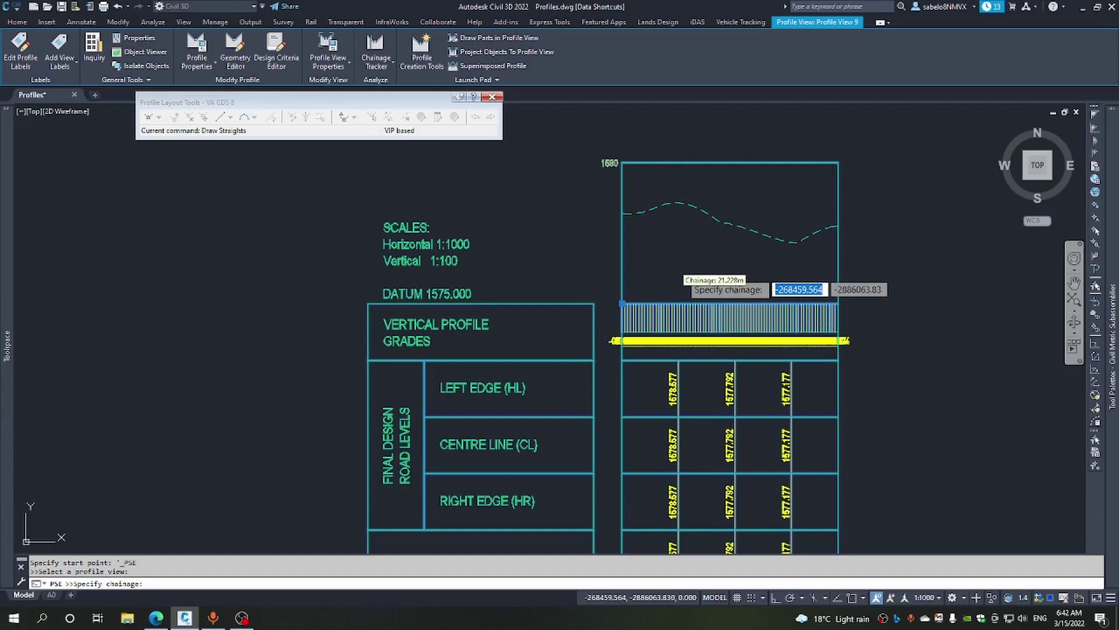
type("0")
key("Return")
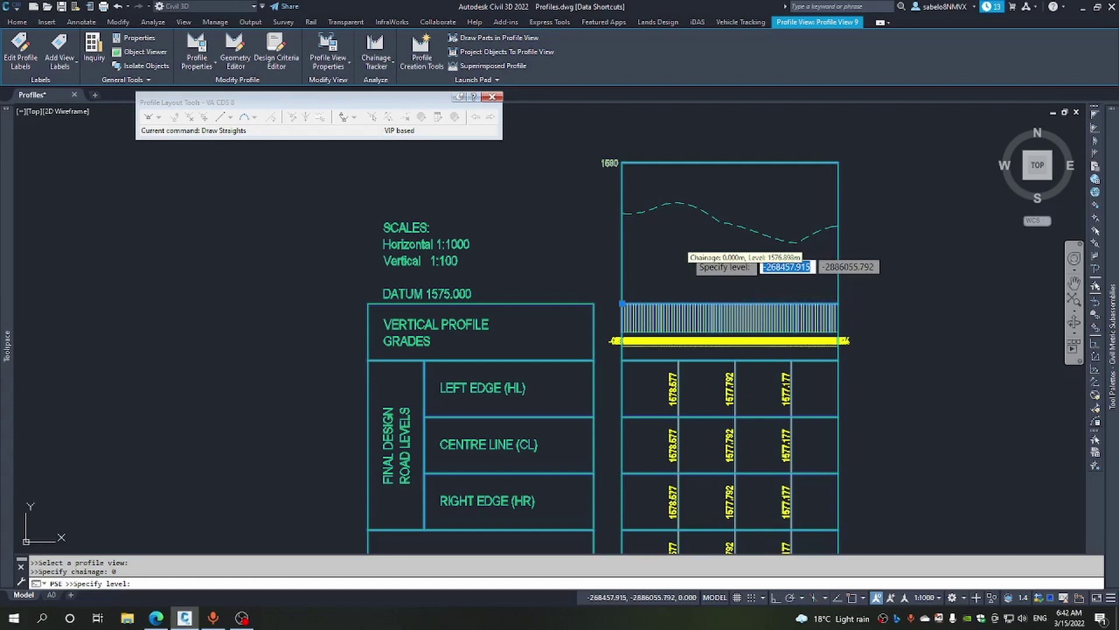
type("15")
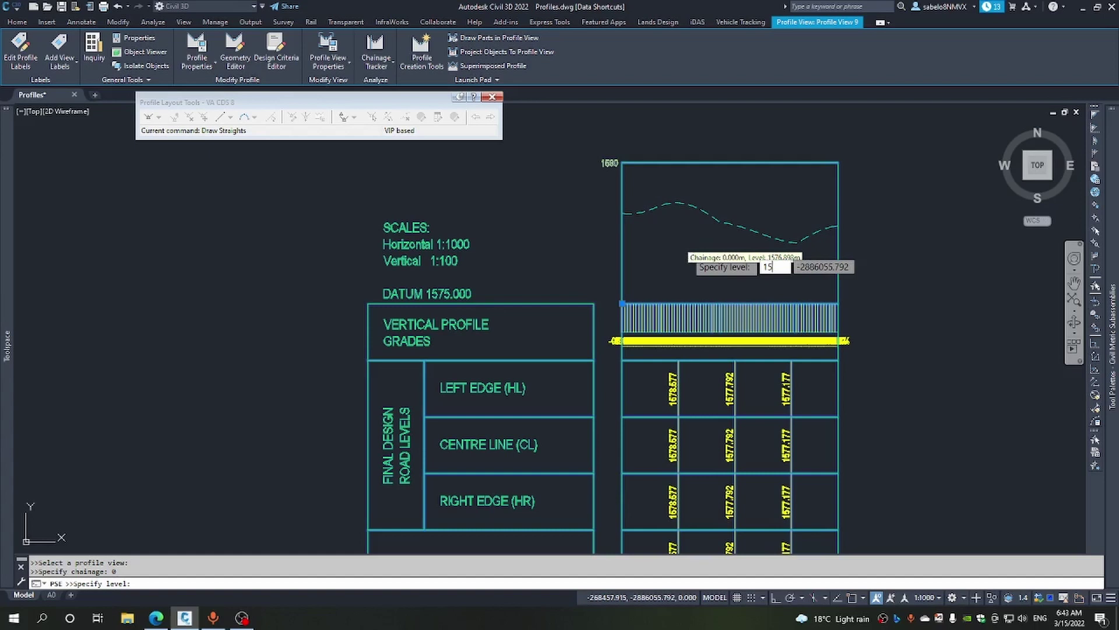
type("77.85")
key("Return")
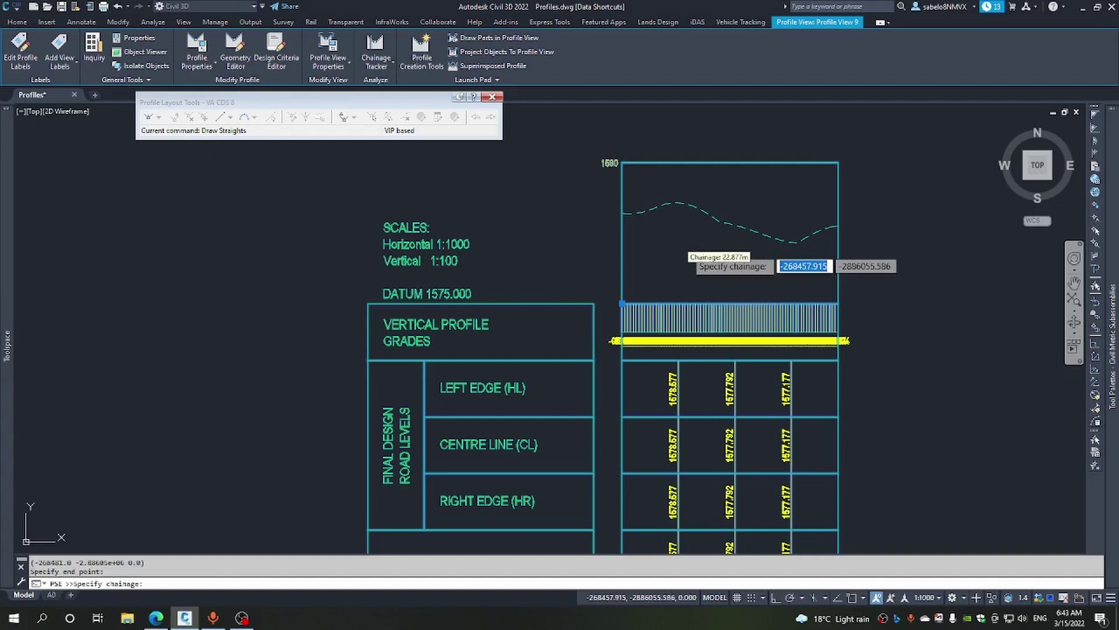
type("35")
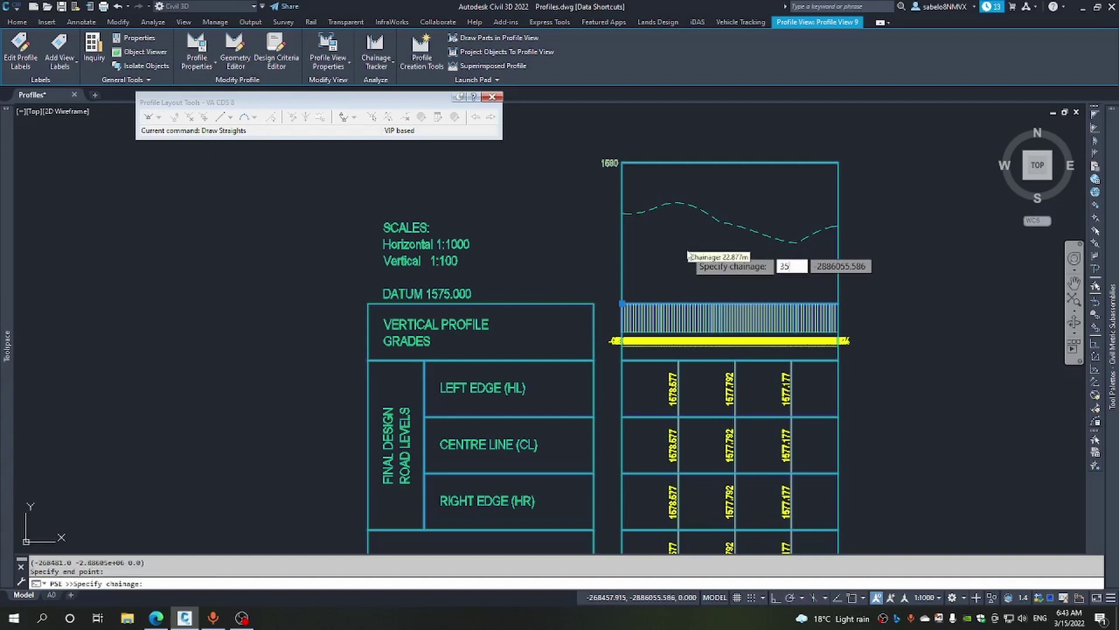
type(".2")
key("Return")
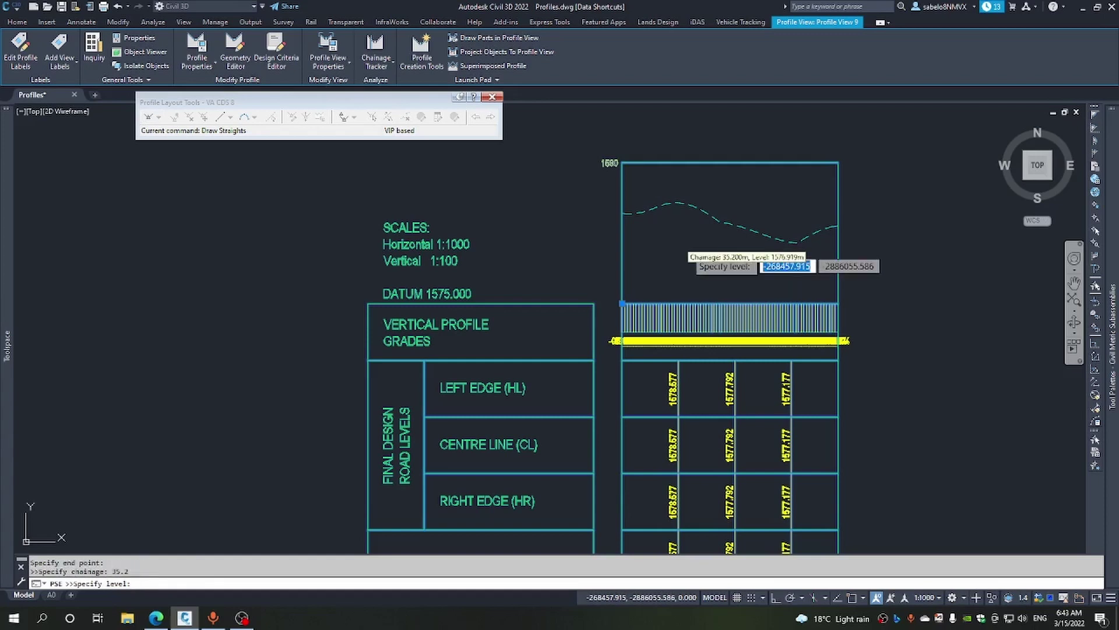
type("1577")
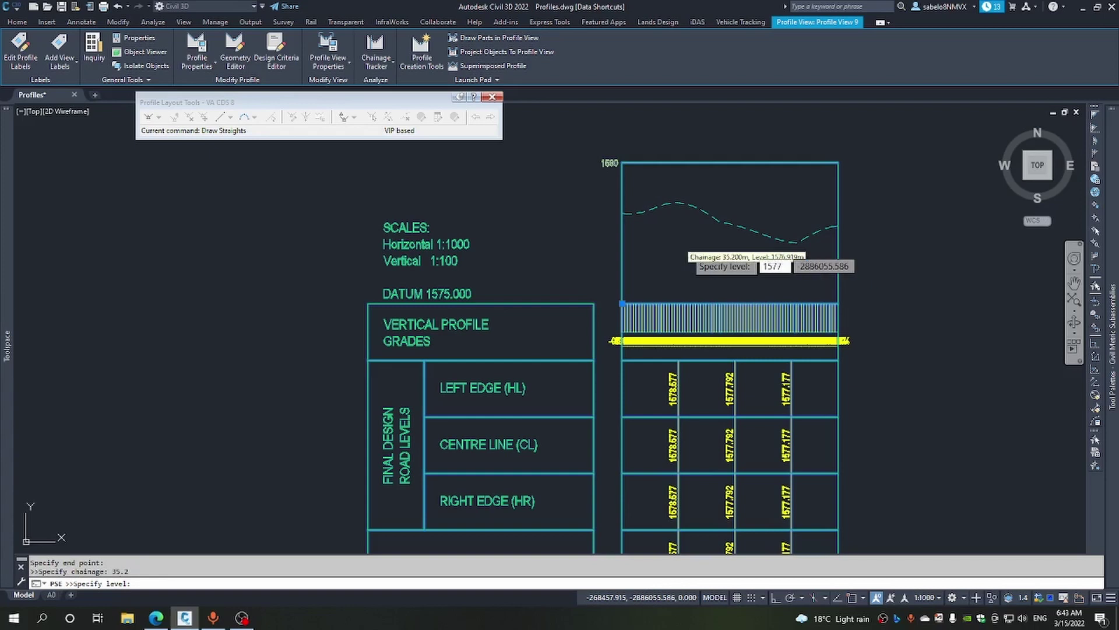
type(".776")
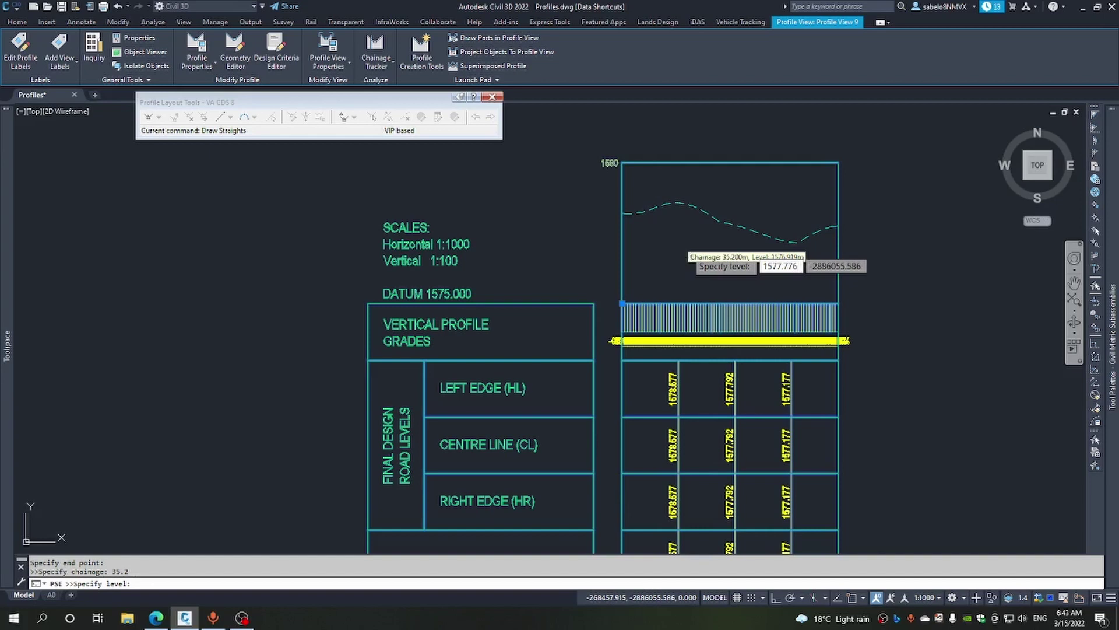
key("Return")
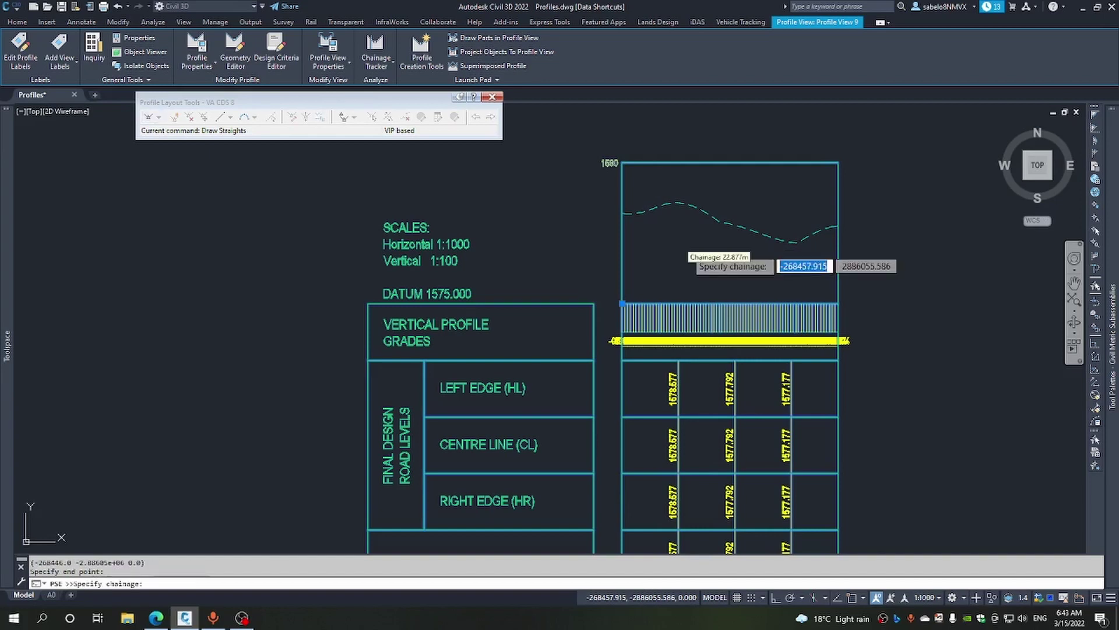
Add the end point at chainage 76.470, level 1577.85, correcting the out-of-range 76.477, then finish.
type("76")
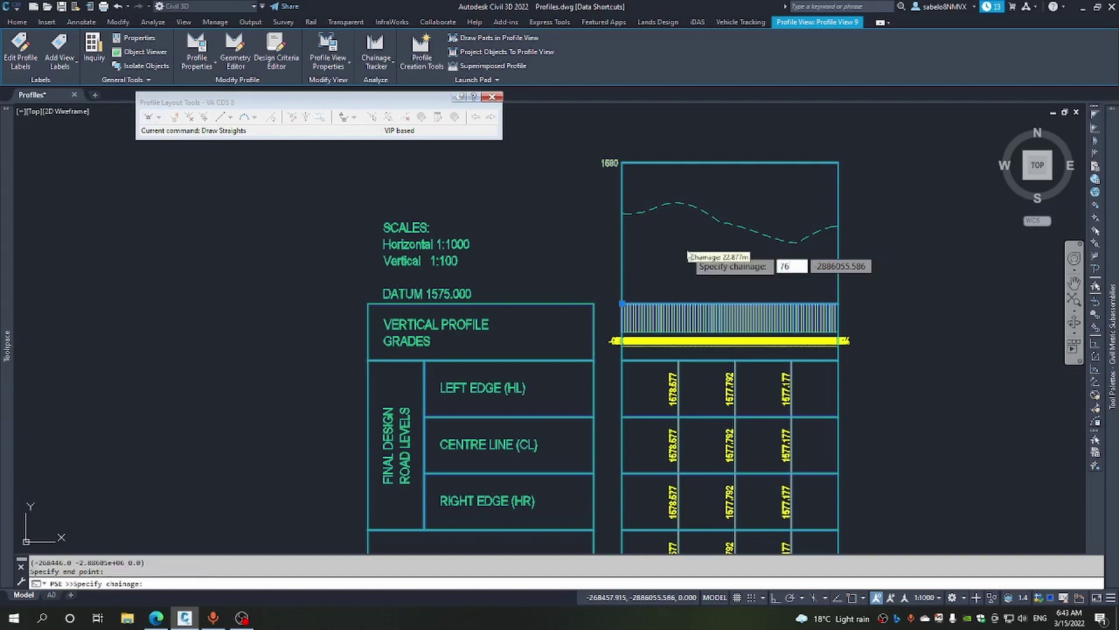
type(".477")
key("Return")
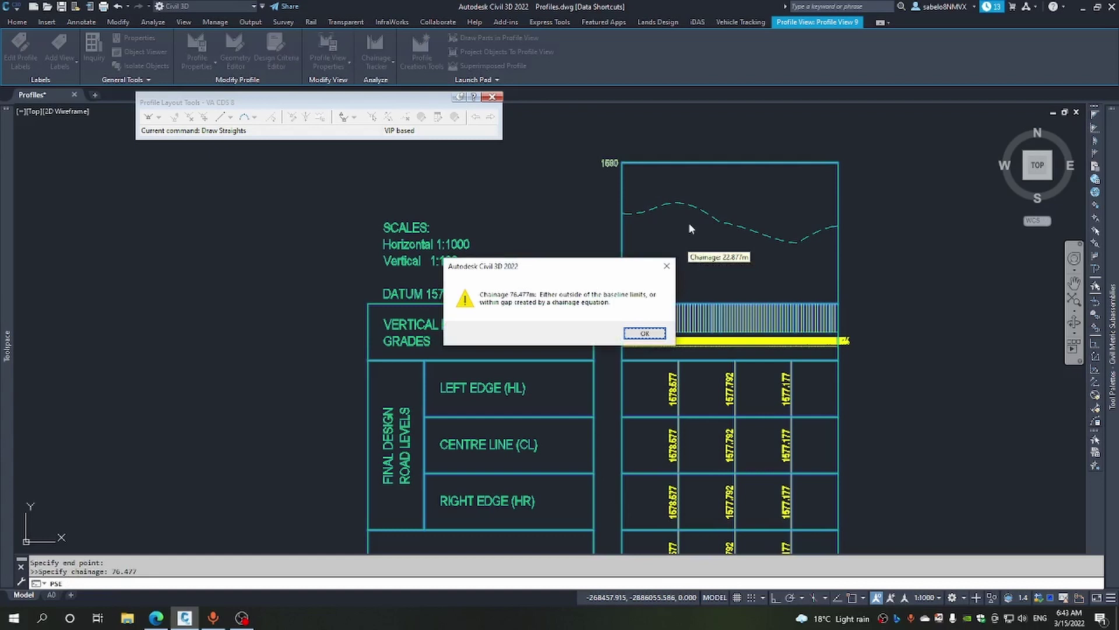
left_click(645, 333)
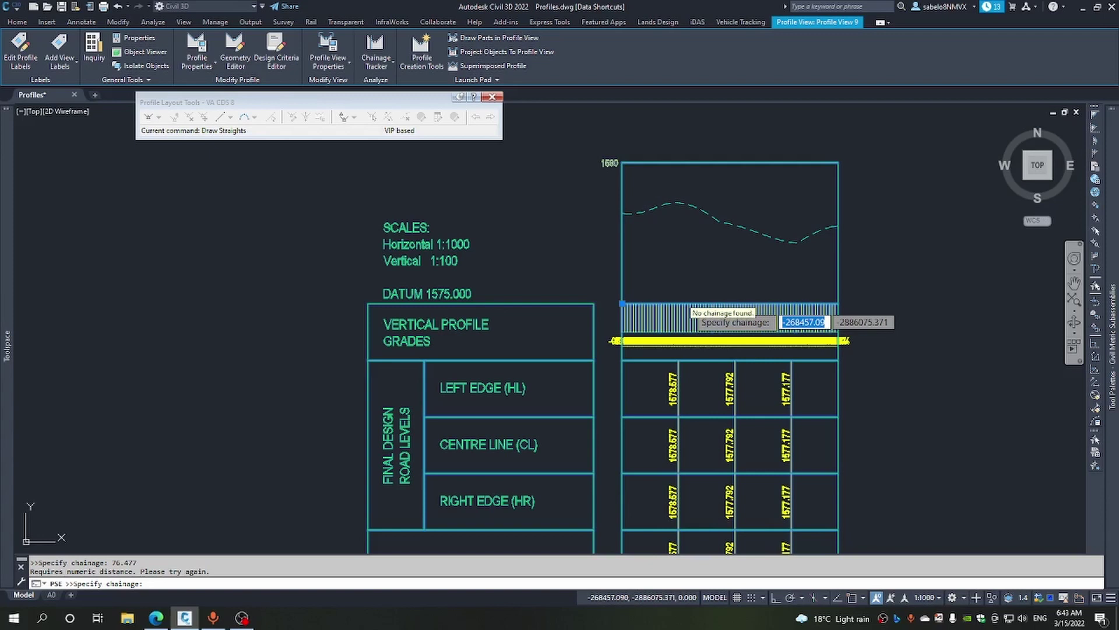
type("76")
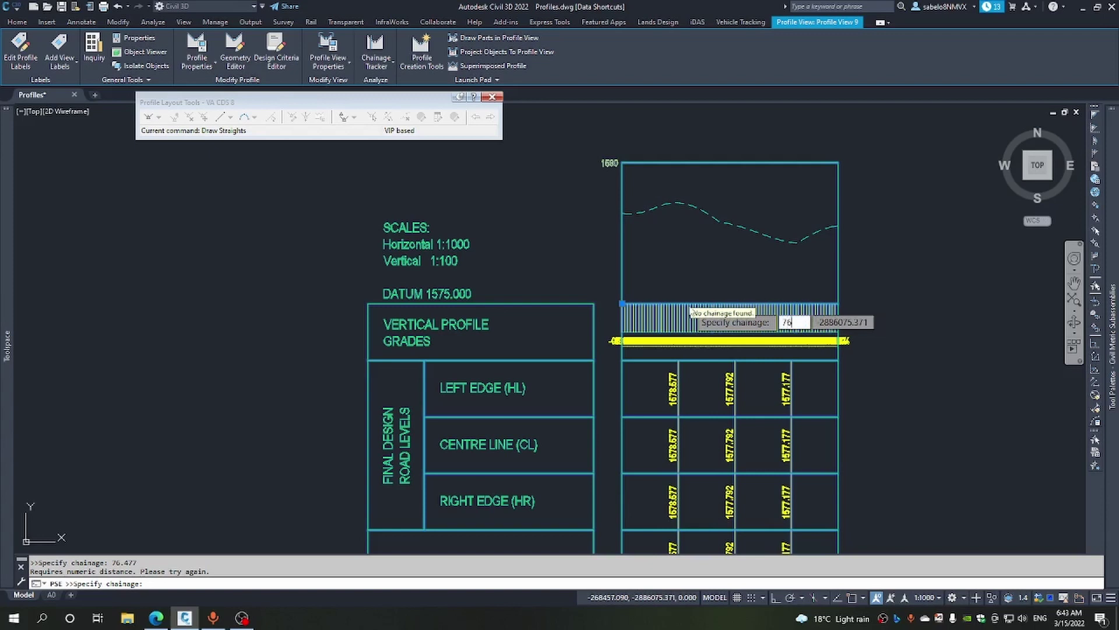
type(".470")
key("Return")
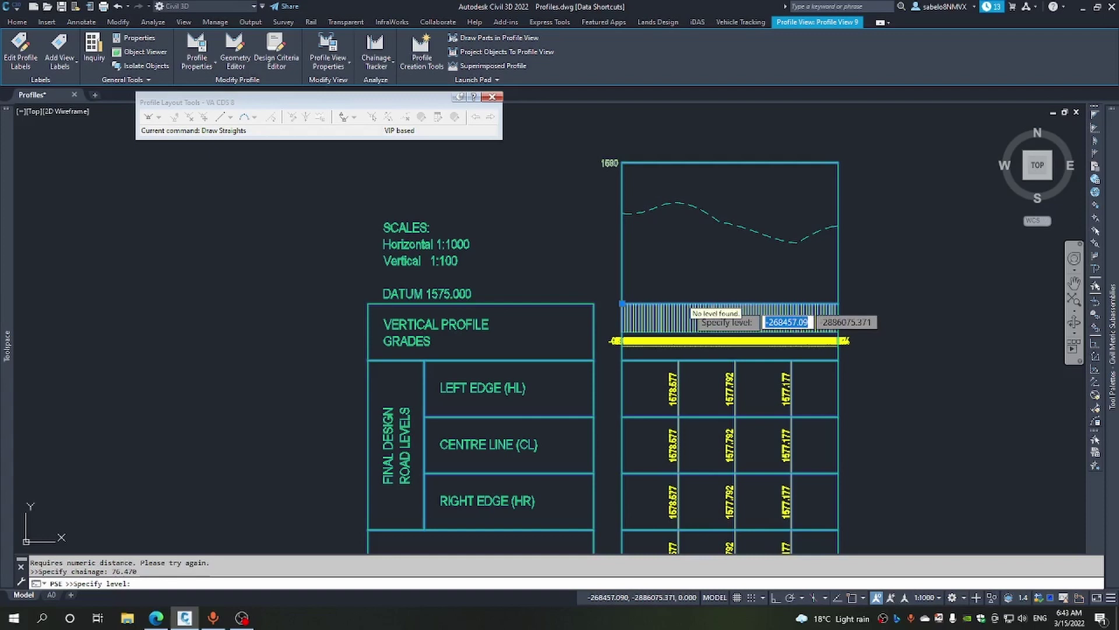
type("15")
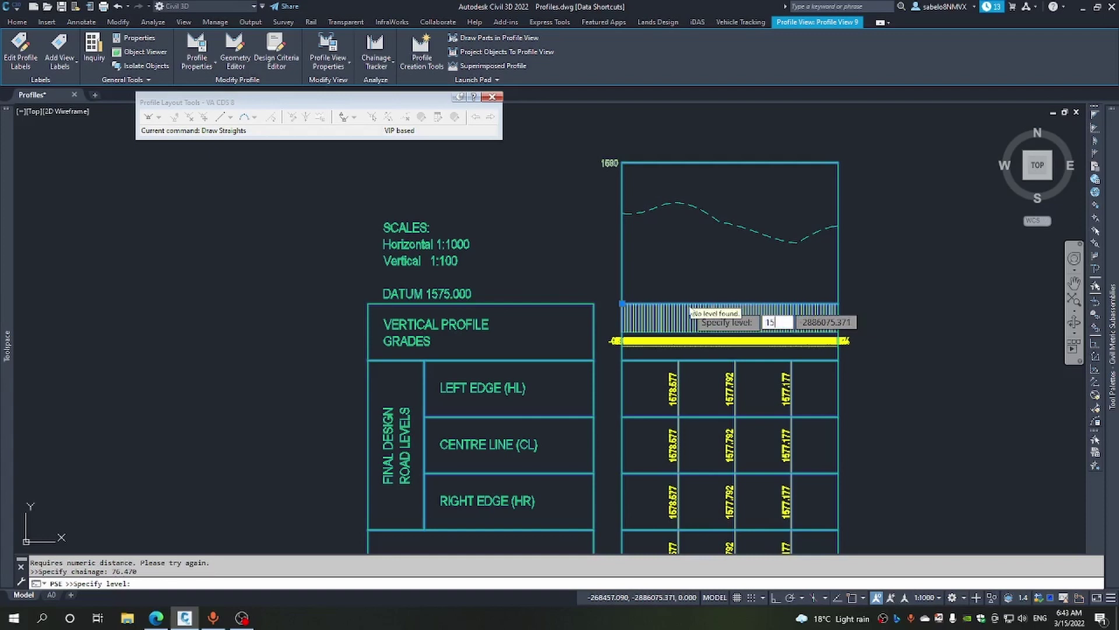
type("77.85")
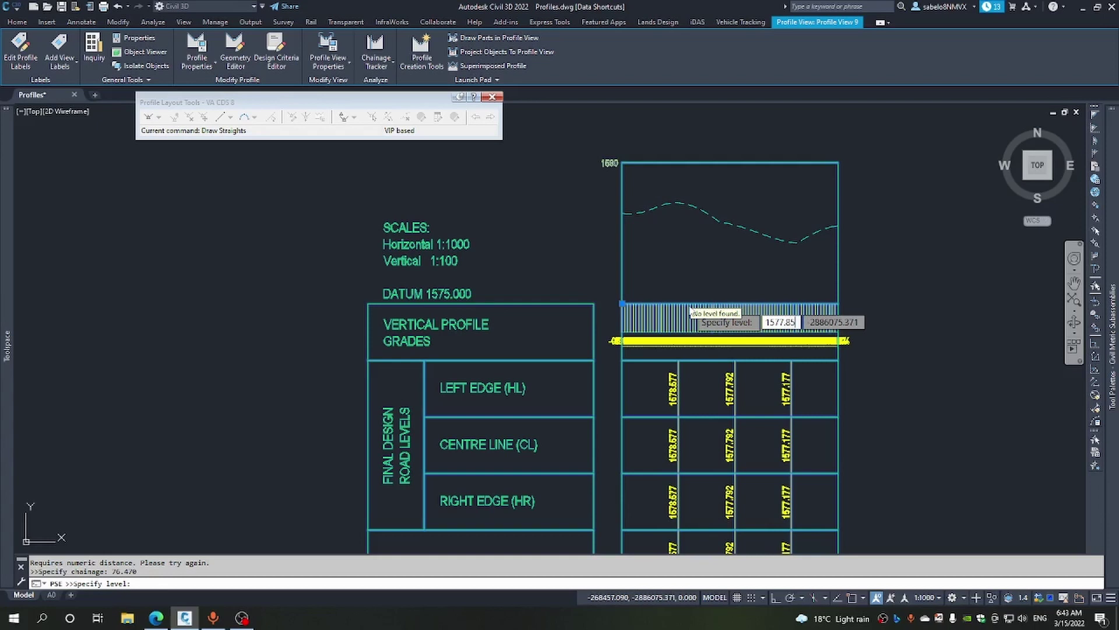
key("Return")
key("Escape")
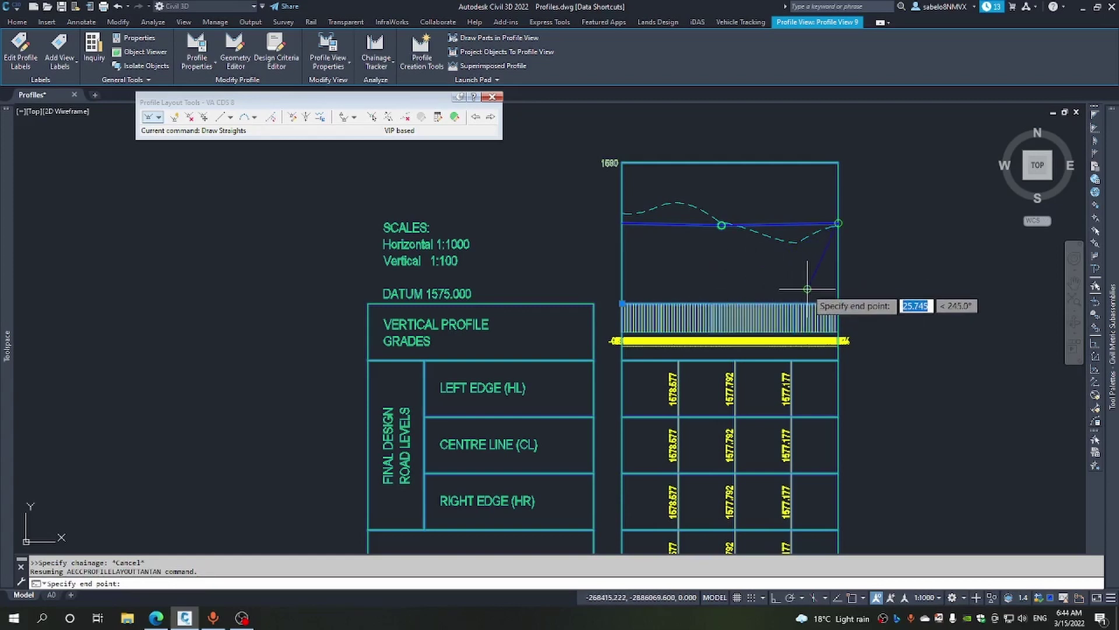
key("Escape")
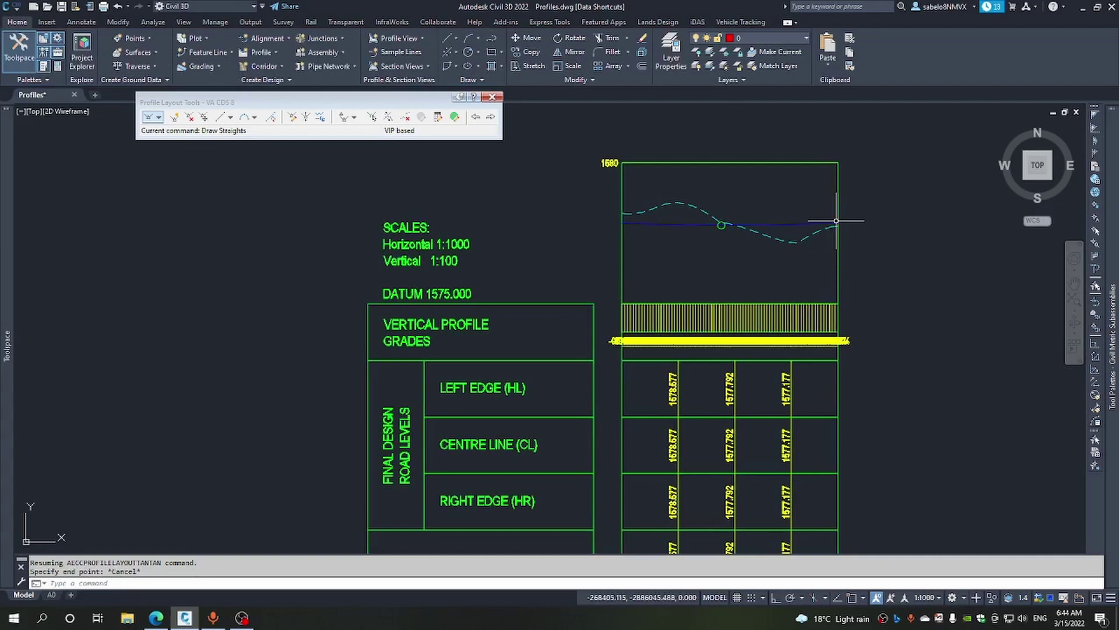
scroll(839, 226, "up", 6)
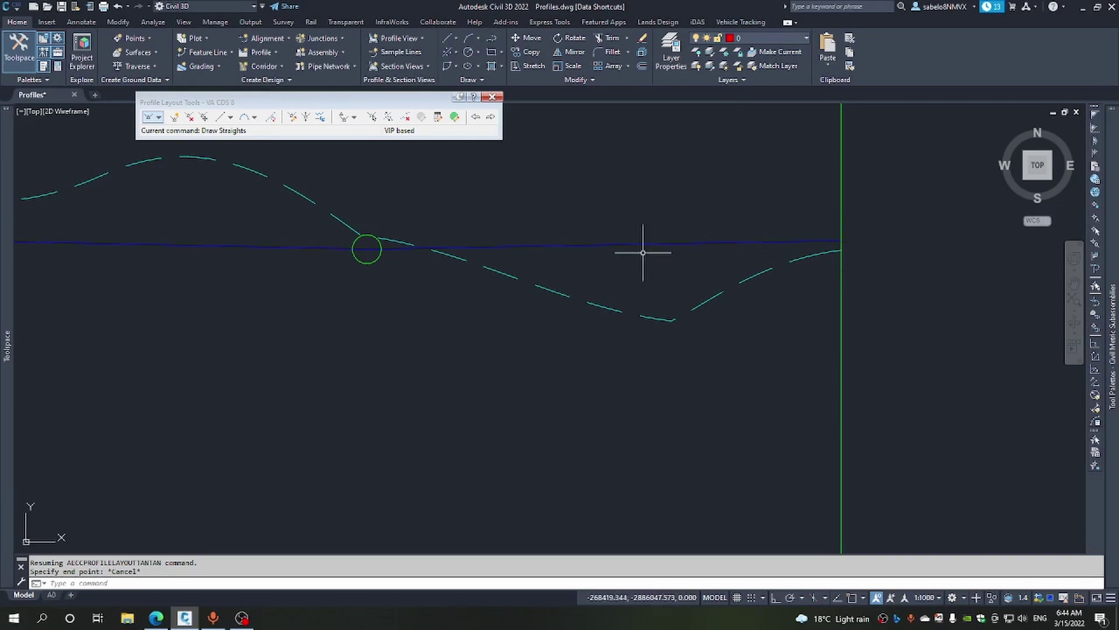
scroll(603, 222, "down", 2)
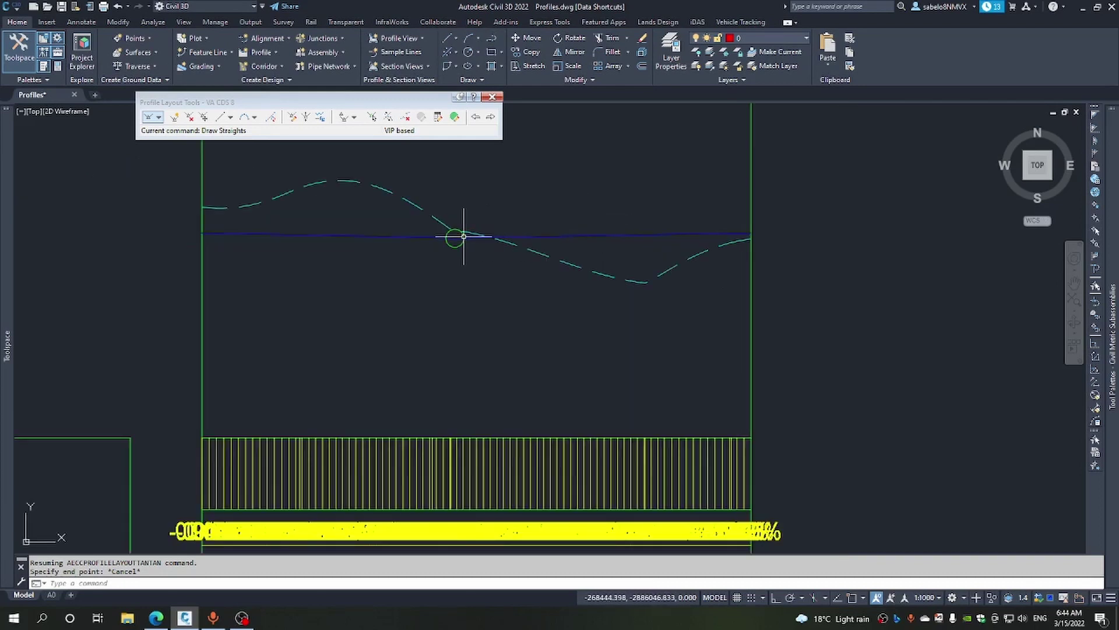
scroll(463, 236, "up", 4)
scroll(471, 239, "down", 5)
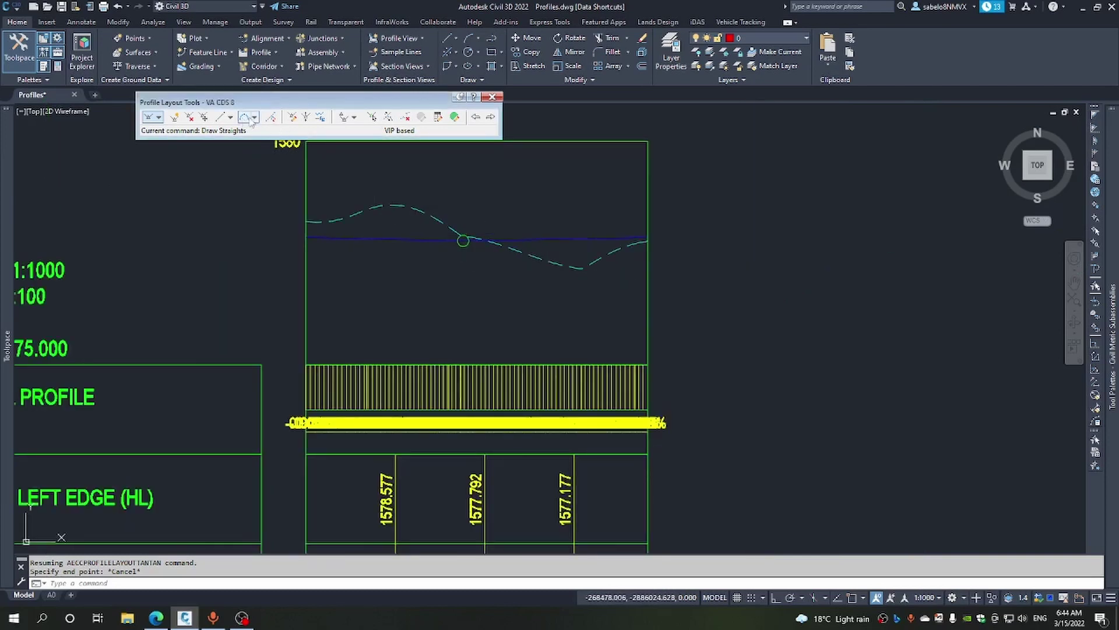
Choose the Free Vertical Parabola (PVI based) tool and turn on Endpoint object snap.
left_click(158, 117)
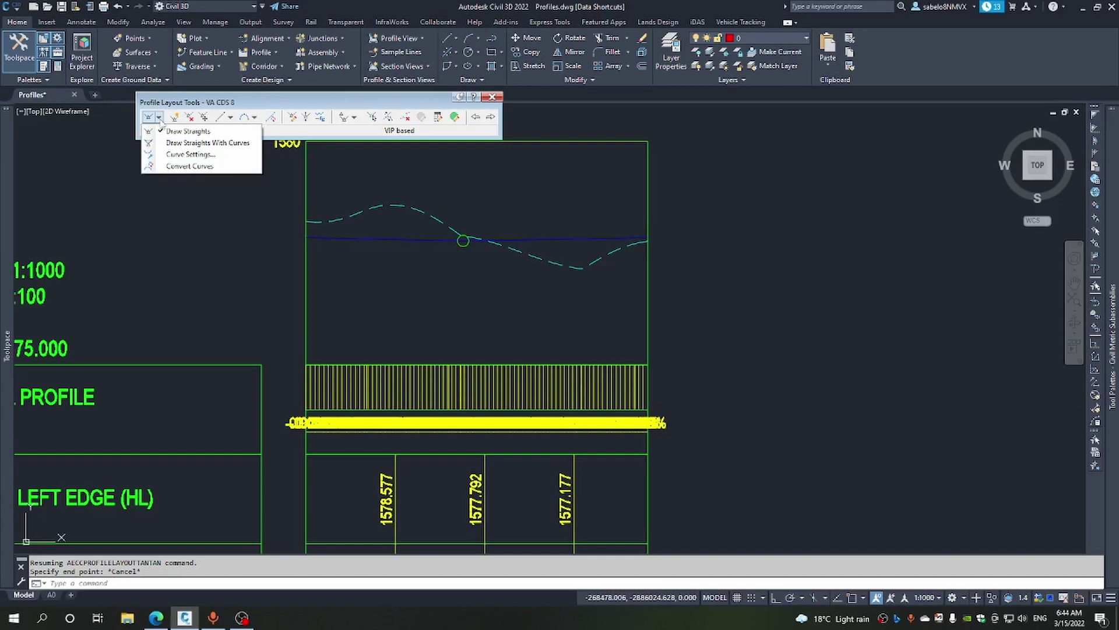
left_click(161, 120)
left_click(255, 118)
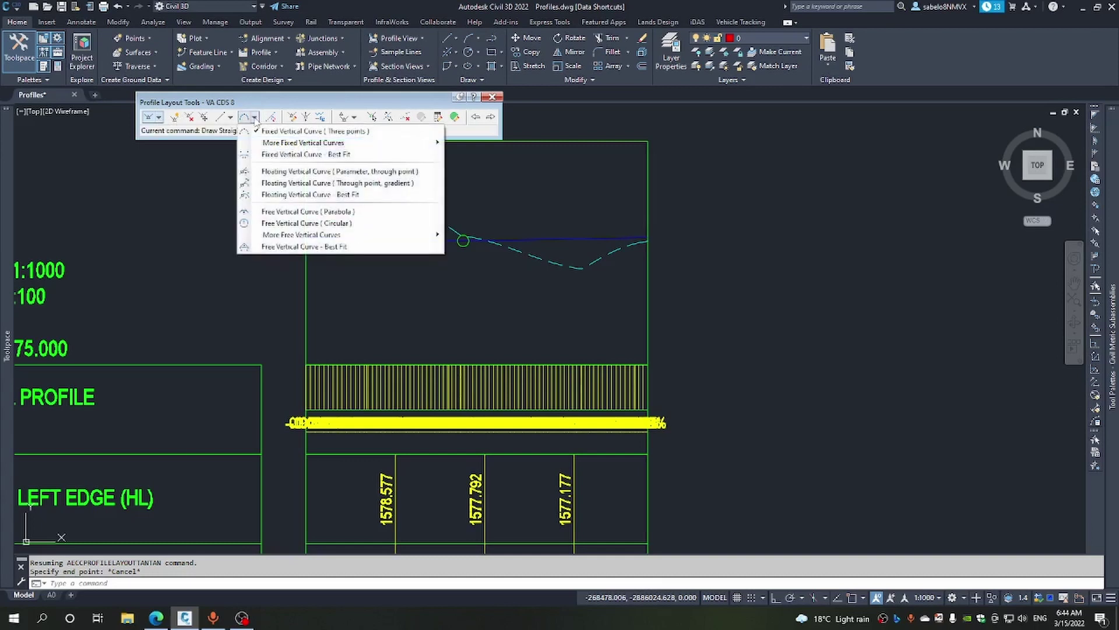
mouse_move(303, 238)
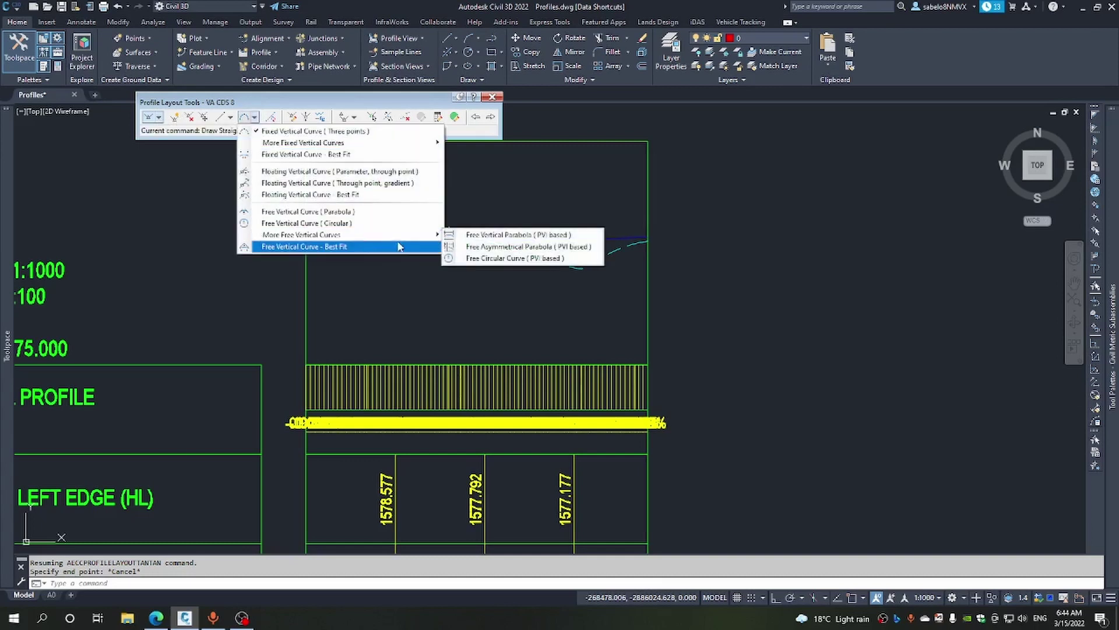
left_click(490, 235)
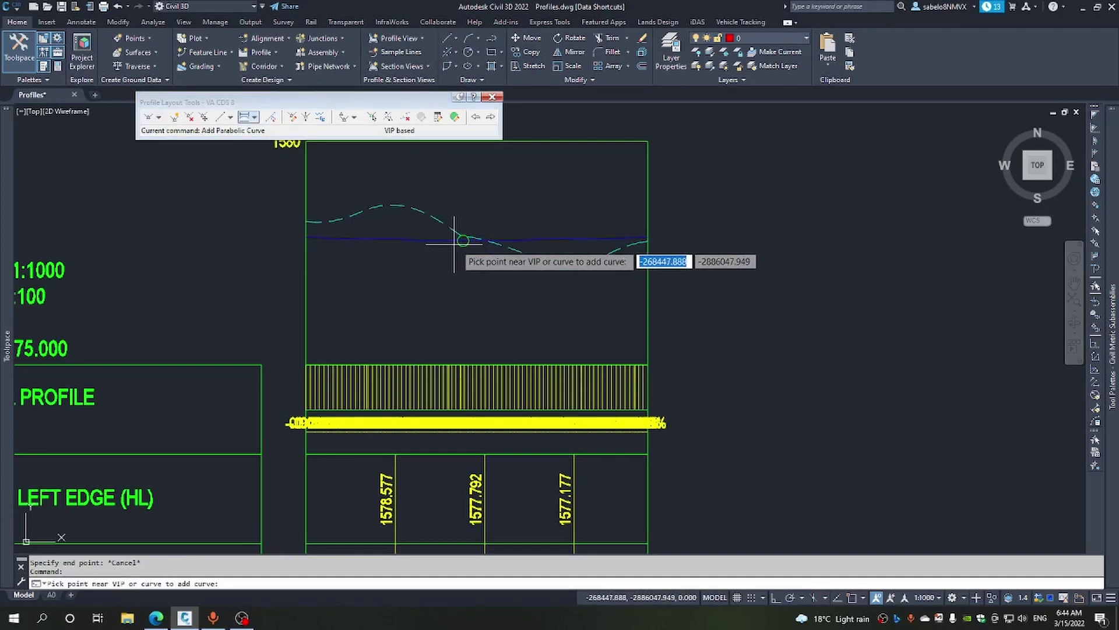
scroll(463, 241, "up", 5)
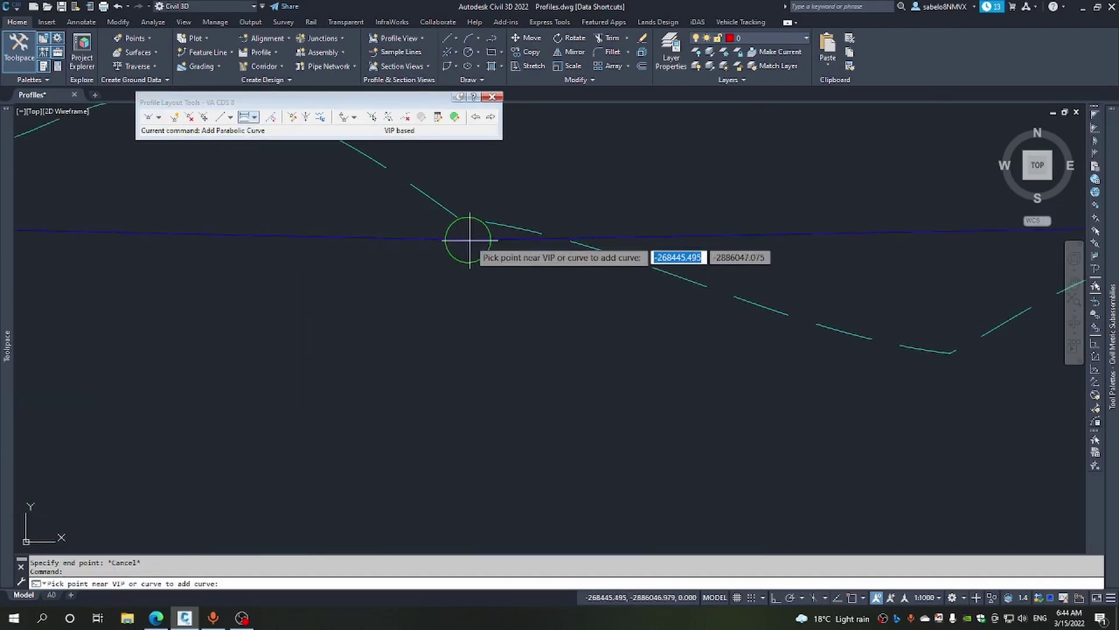
type("'os")
key("Return")
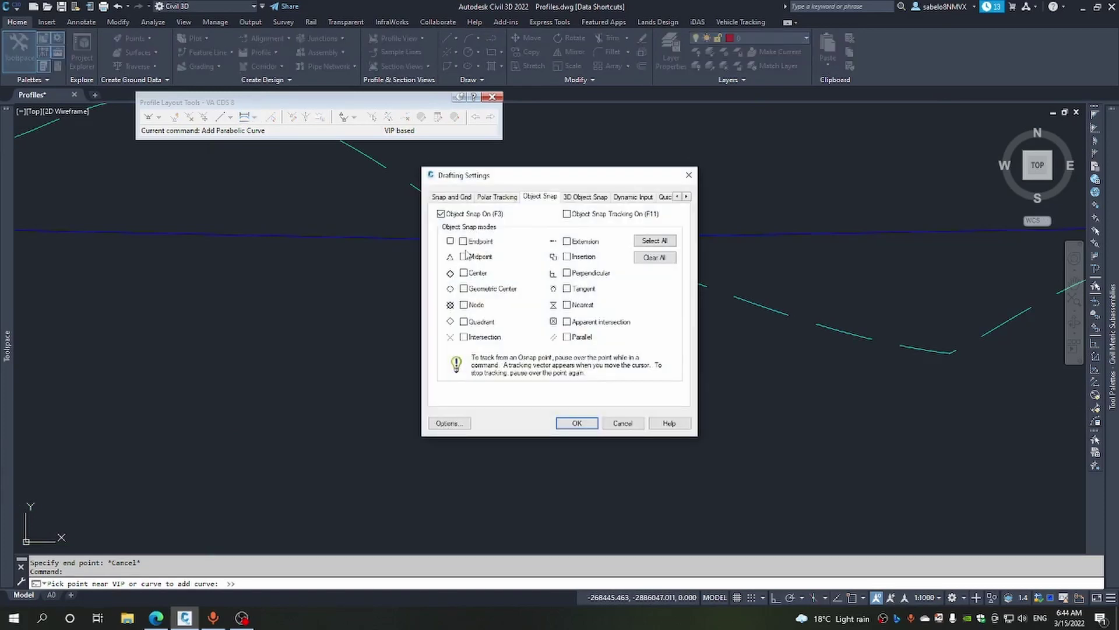
left_click(463, 242)
left_click(577, 423)
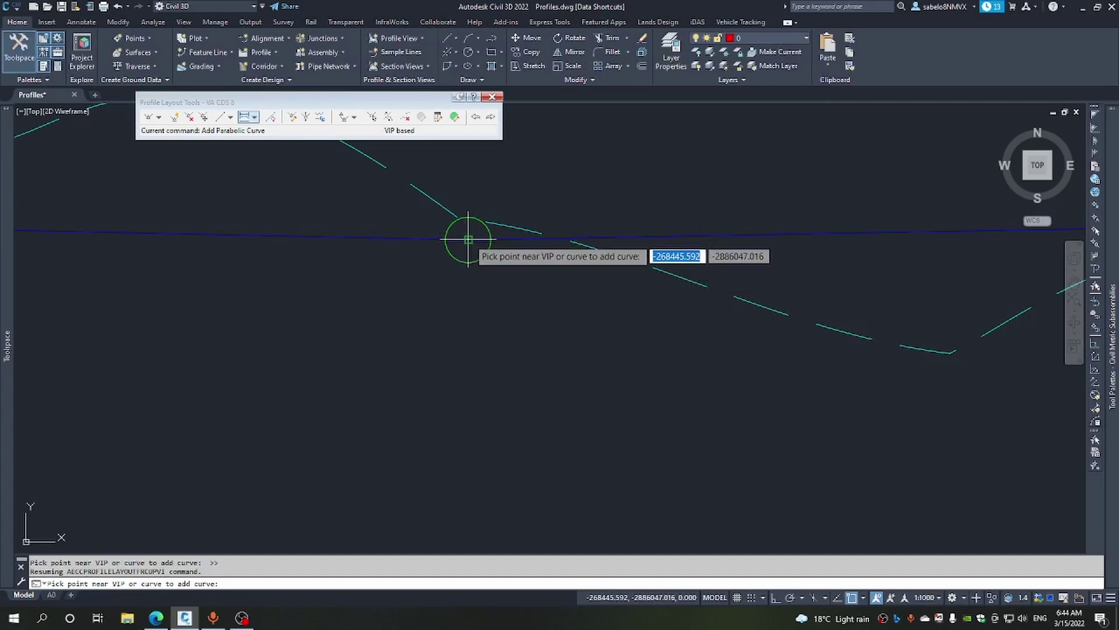
Round PVI 1 with a 10 m parabolic vertical curve.
left_click(468, 239)
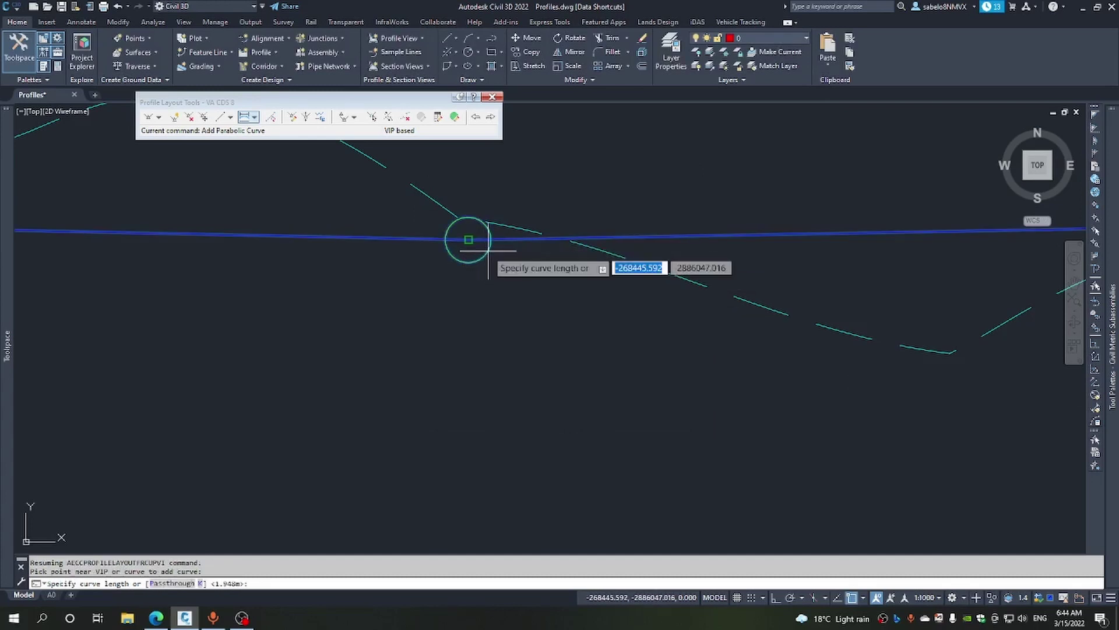
type("10")
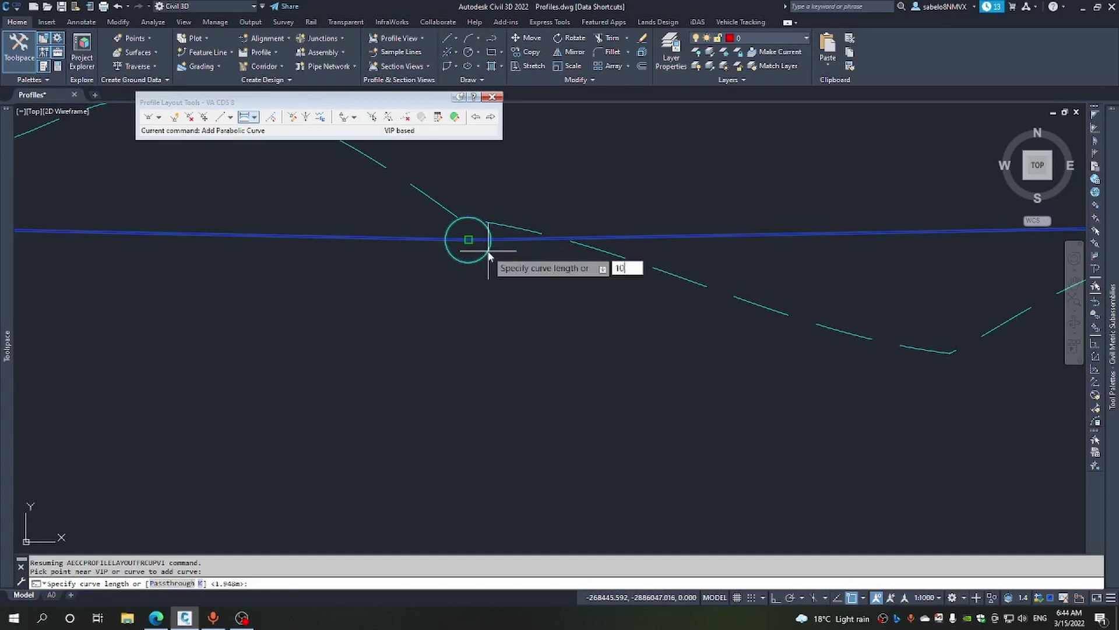
key("Return")
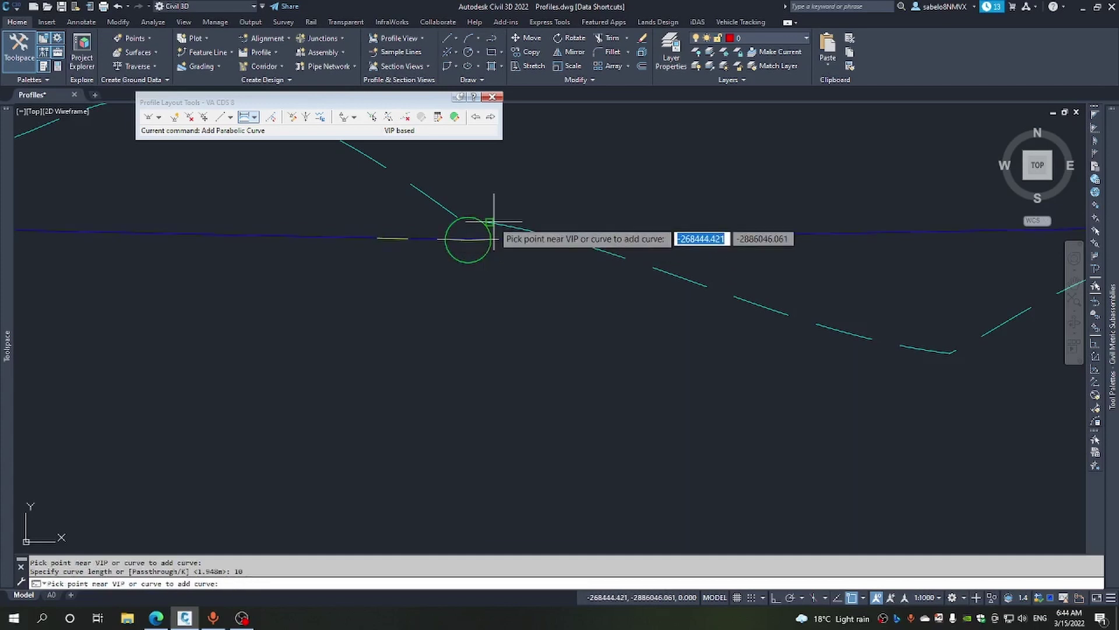
key("Escape")
scroll(495, 227, "down", 5)
scroll(500, 230, "down", 2)
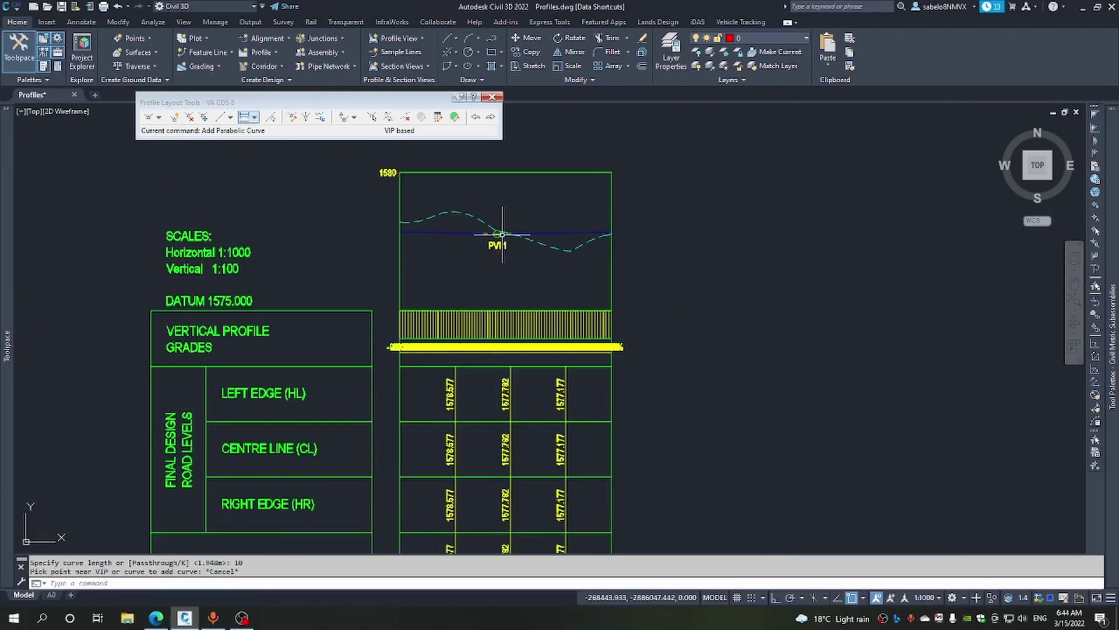
Set the profile view's Vertical Geometry band Profile1 to VA CDS 8 in Profile View Properties.
left_click(493, 96)
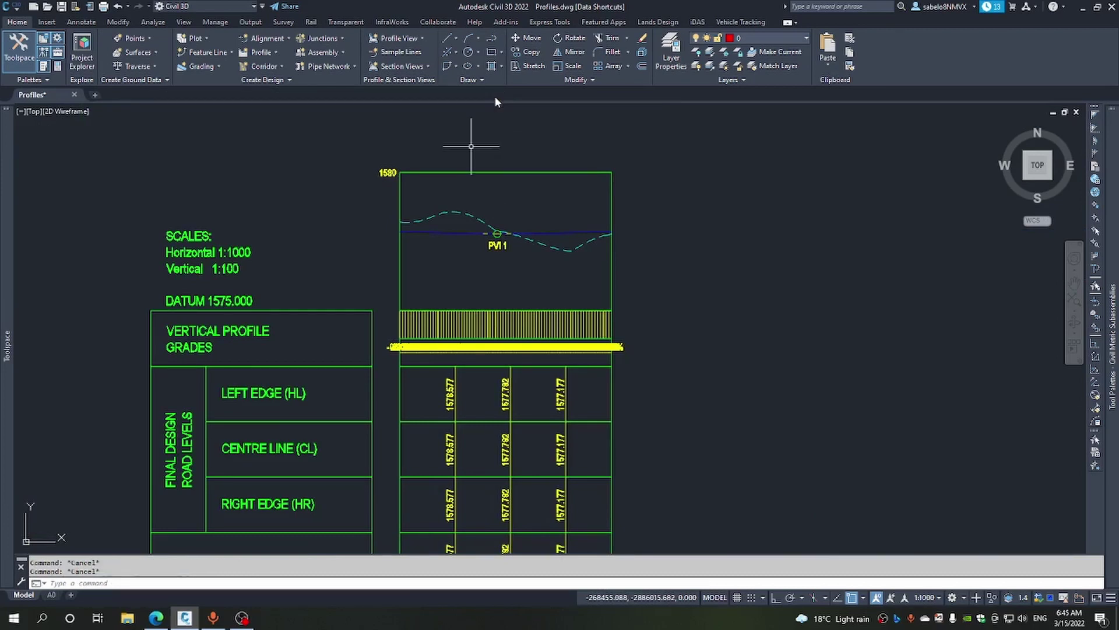
left_click(498, 171)
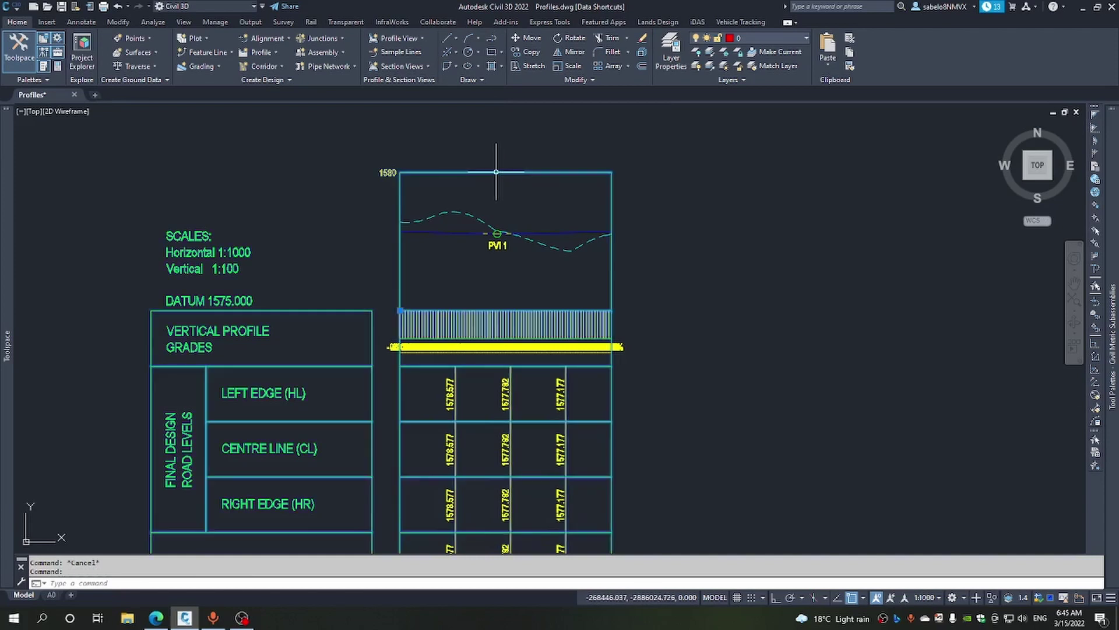
right_click(500, 175)
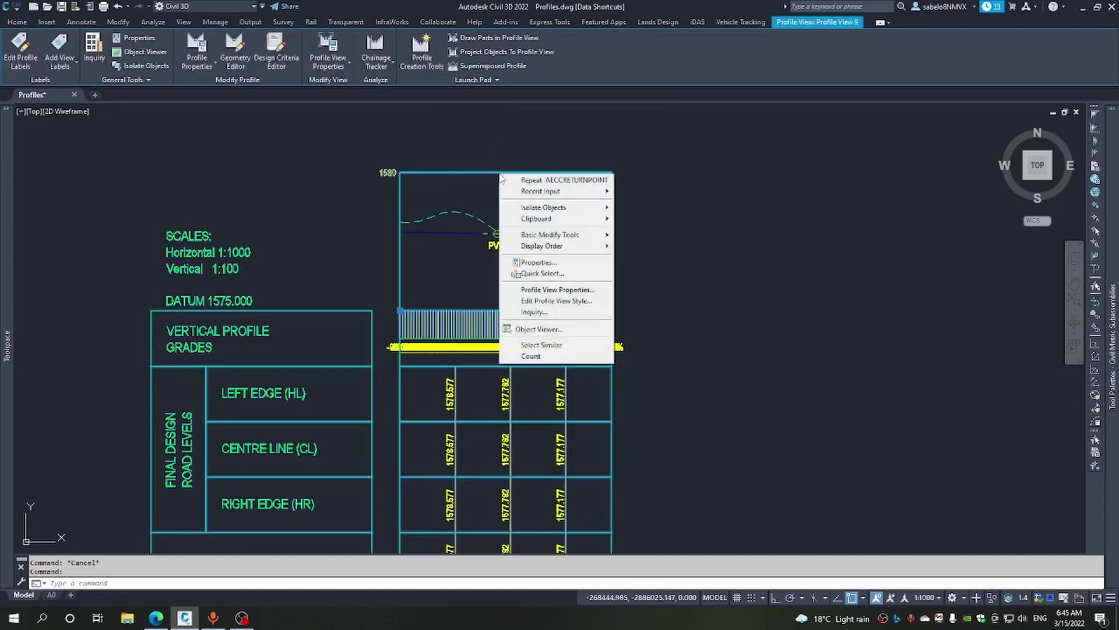
left_click(527, 290)
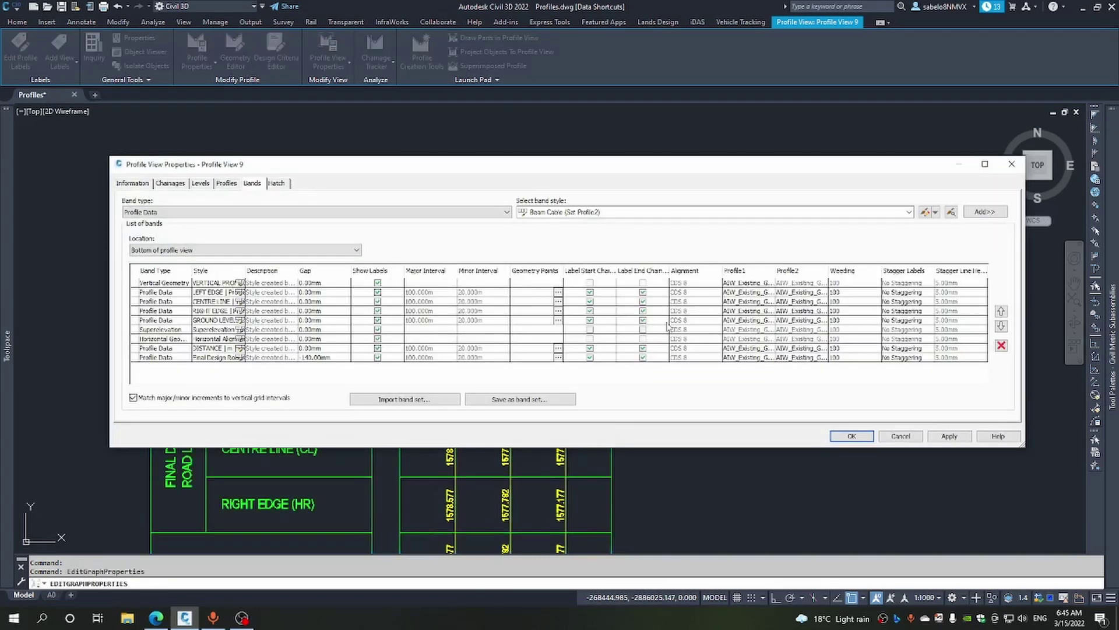
left_click(825, 284)
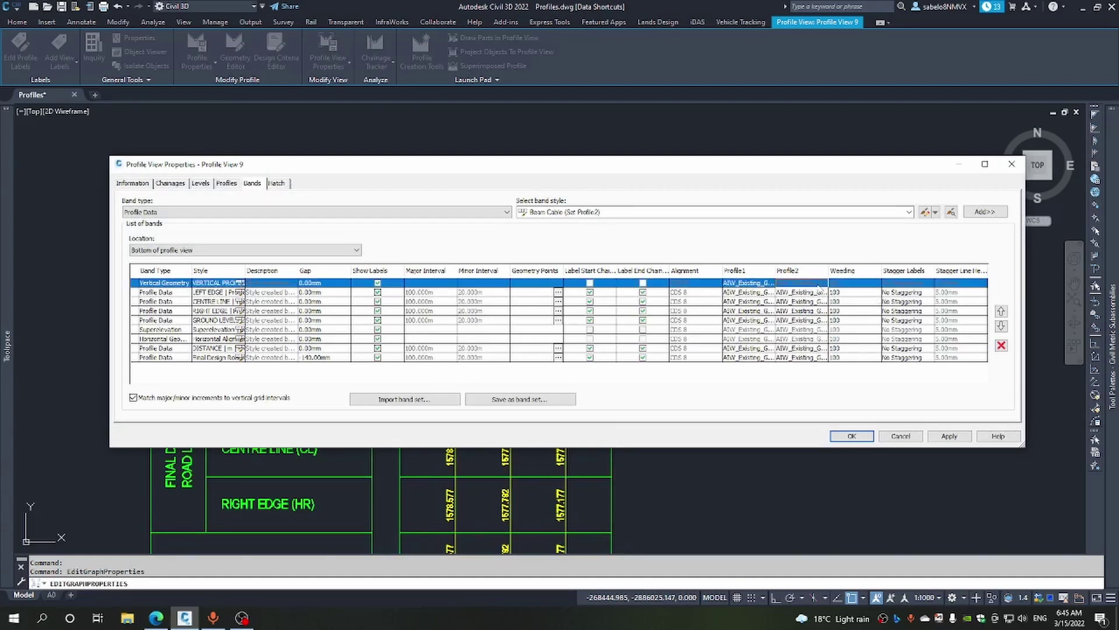
left_click(749, 283)
left_click(752, 284)
left_click(749, 303)
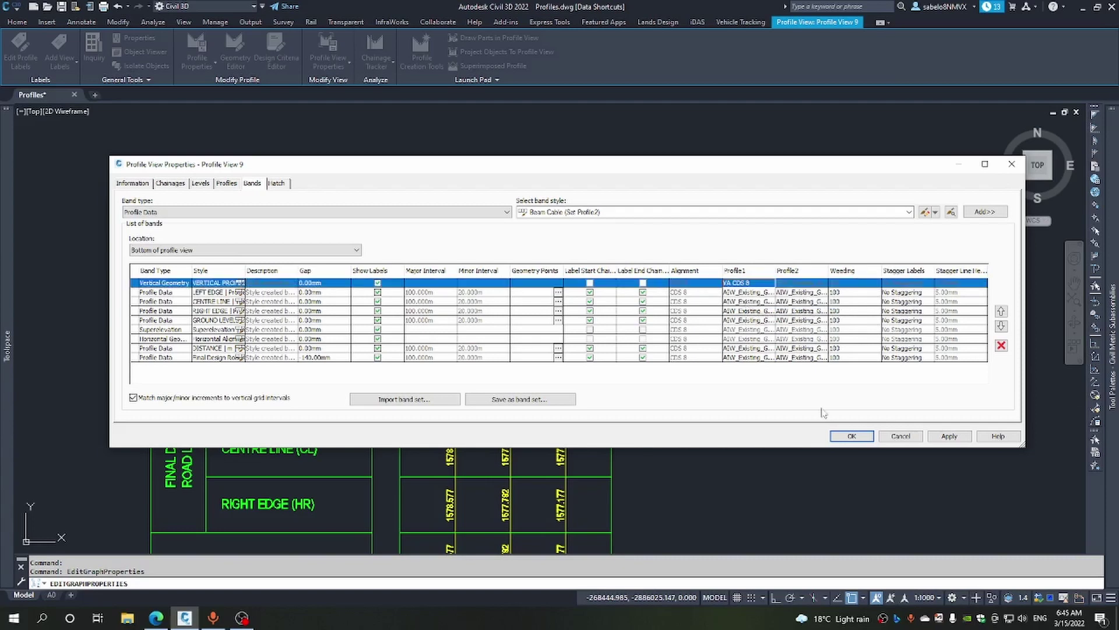
left_click(845, 437)
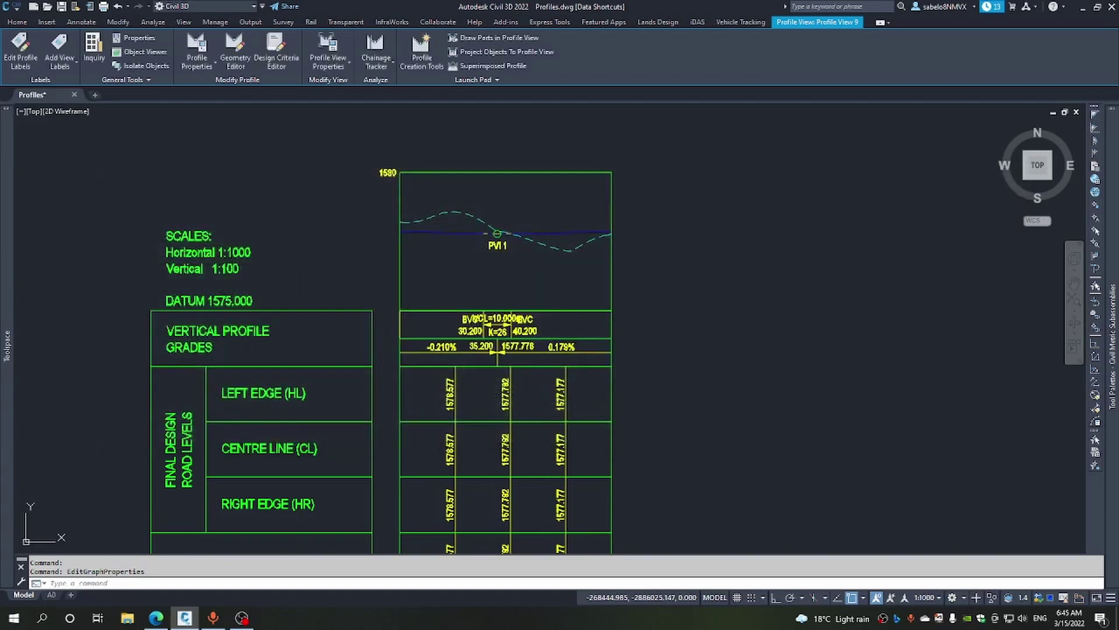
Zoom out to the site plan and back in on the cul-de-sac.
scroll(721, 349, "down", 3)
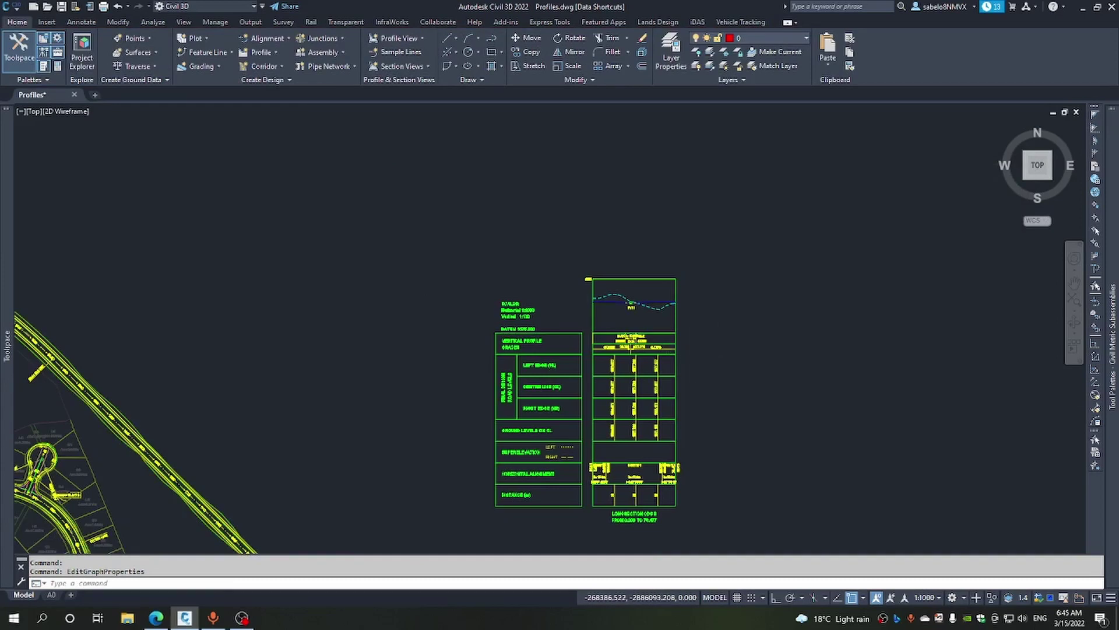
scroll(695, 352, "down", 1)
scroll(694, 351, "down", 1)
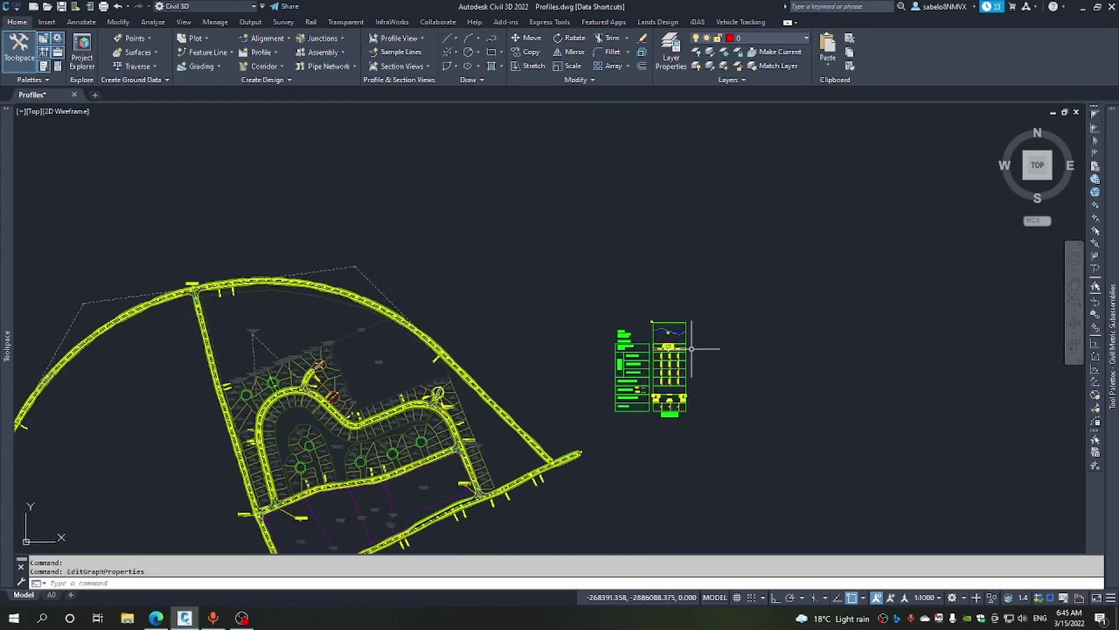
scroll(671, 341, "up", 2)
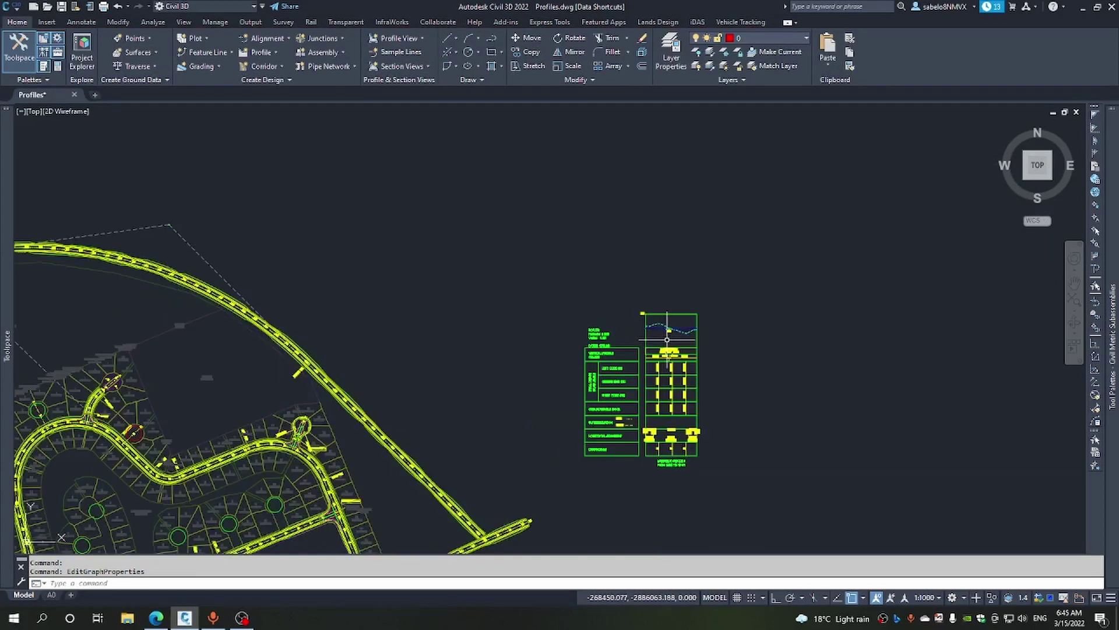
scroll(668, 339, "down", 2)
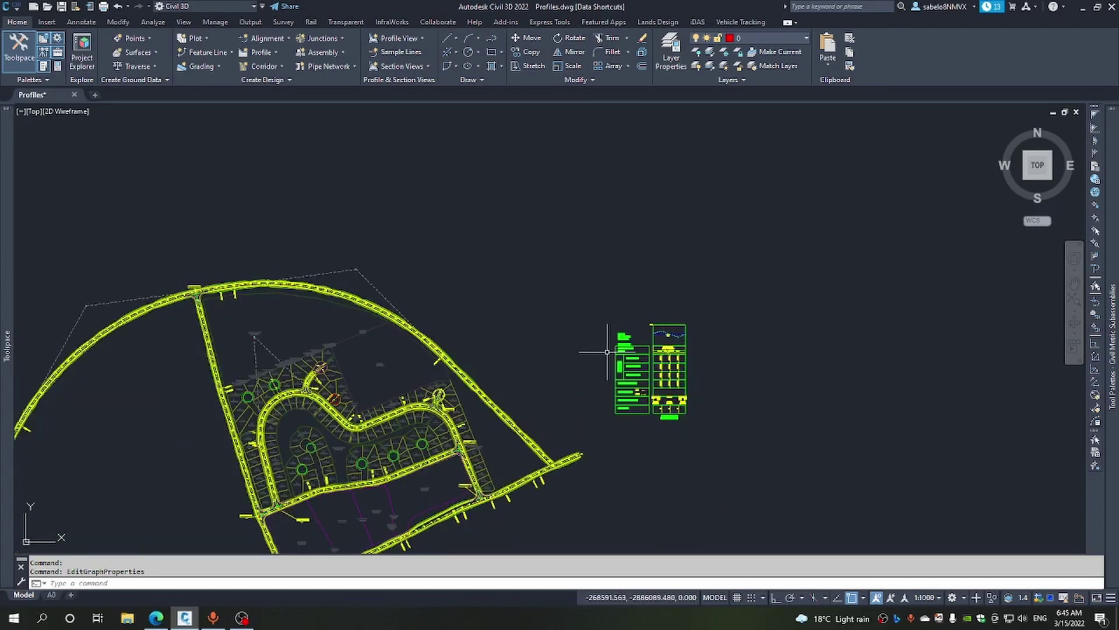
scroll(325, 364, "up", 5)
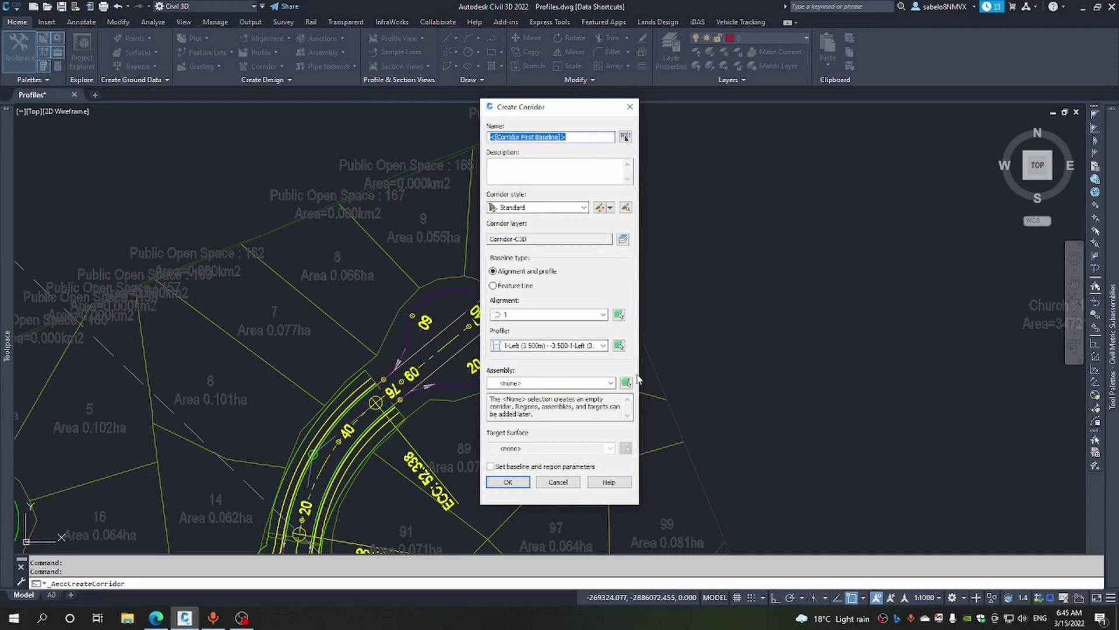
Set the corridor to alignment CDS 8, Assembly 6, profile VA CDS 8, targeting AIW_Existing_Ground.
left_click(620, 316)
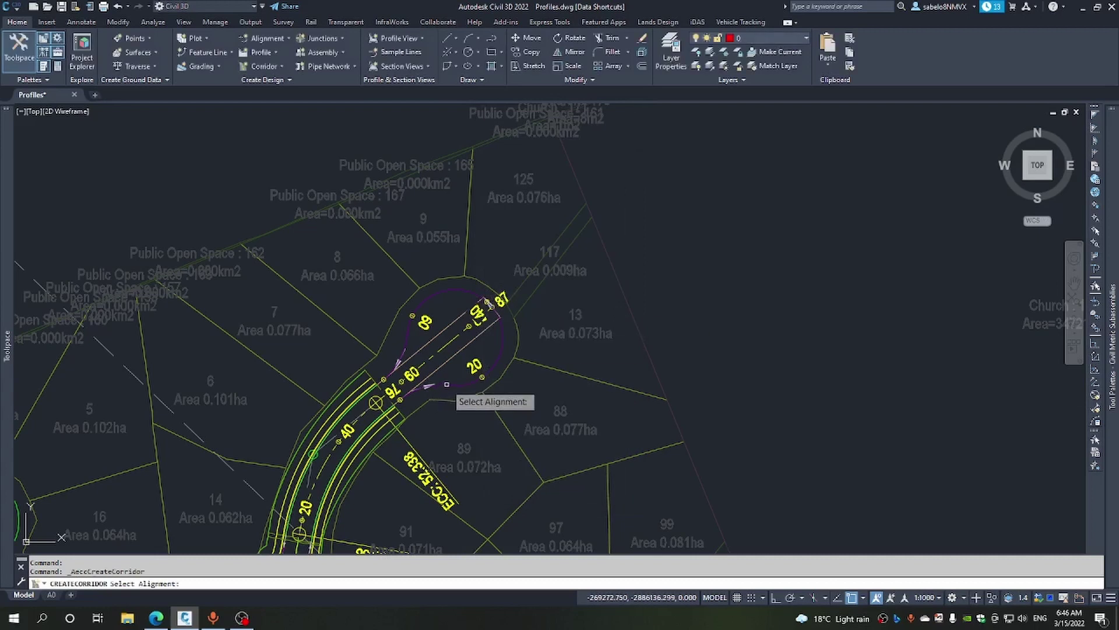
left_click(489, 303)
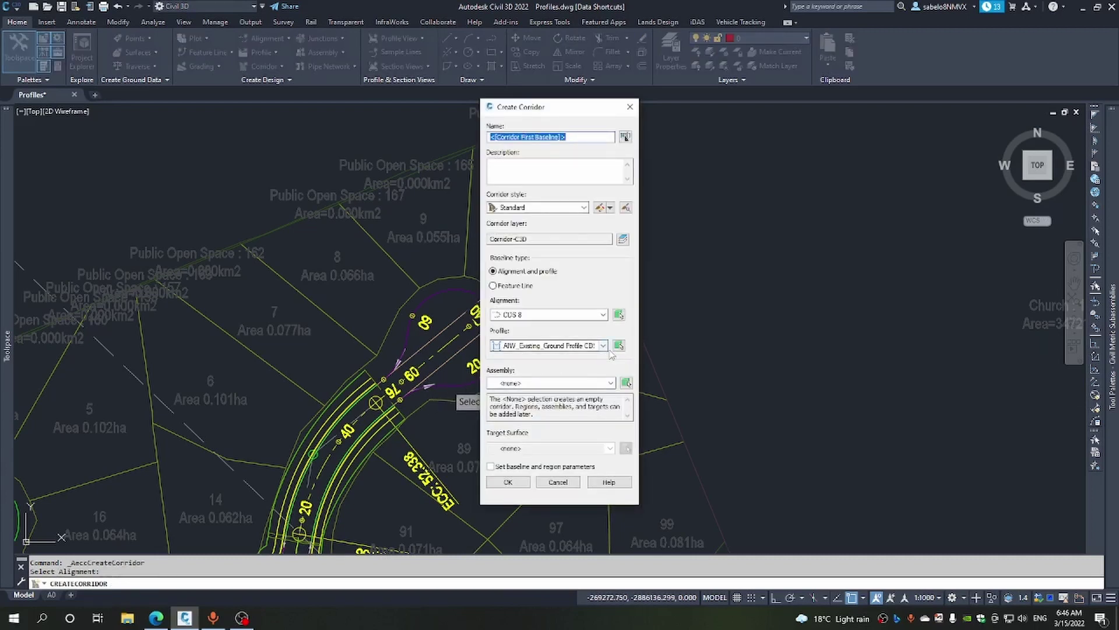
left_click(610, 383)
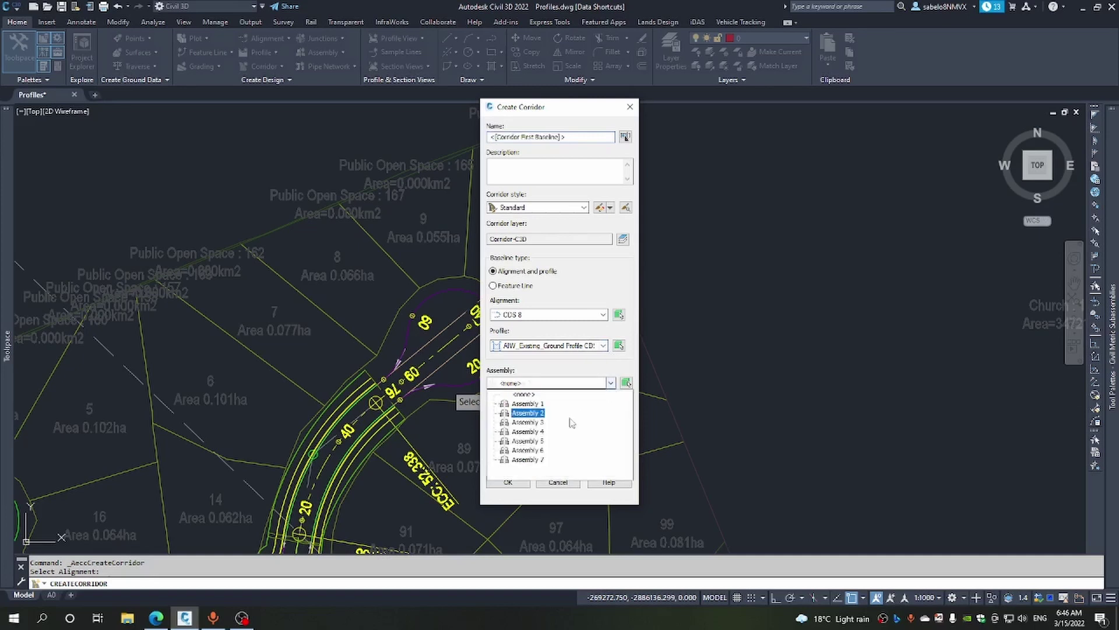
left_click(542, 450)
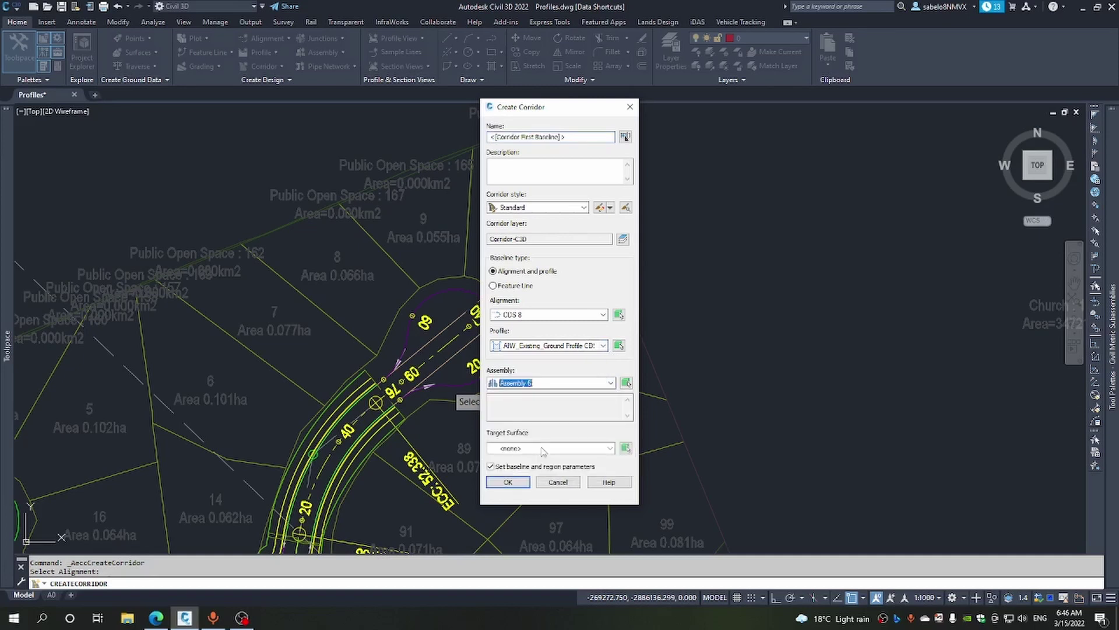
left_click(604, 346)
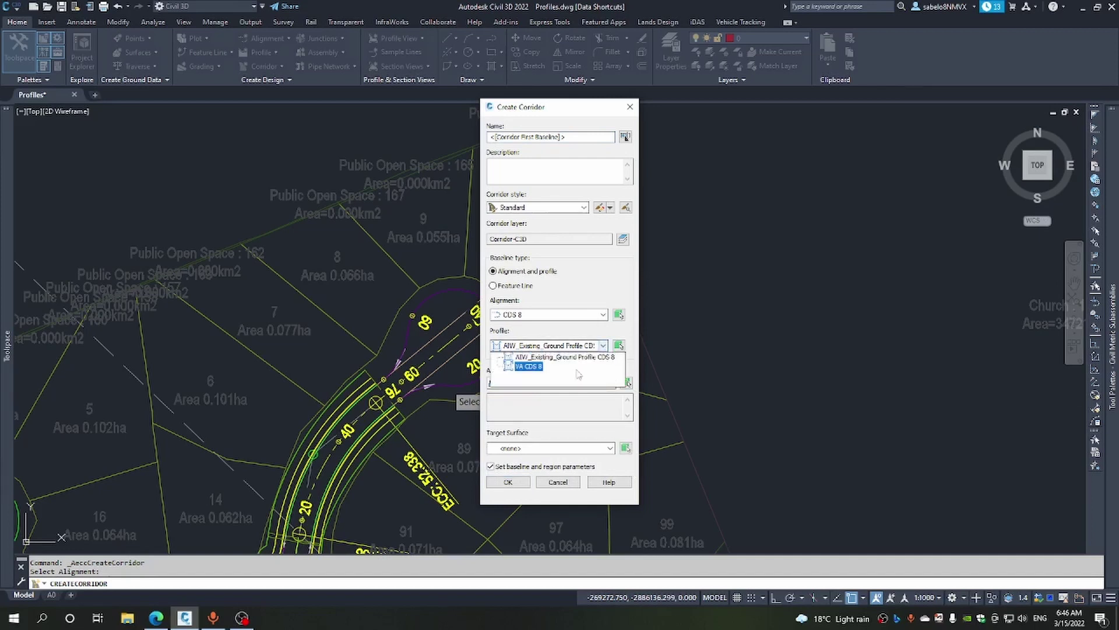
left_click(532, 367)
left_click(535, 367)
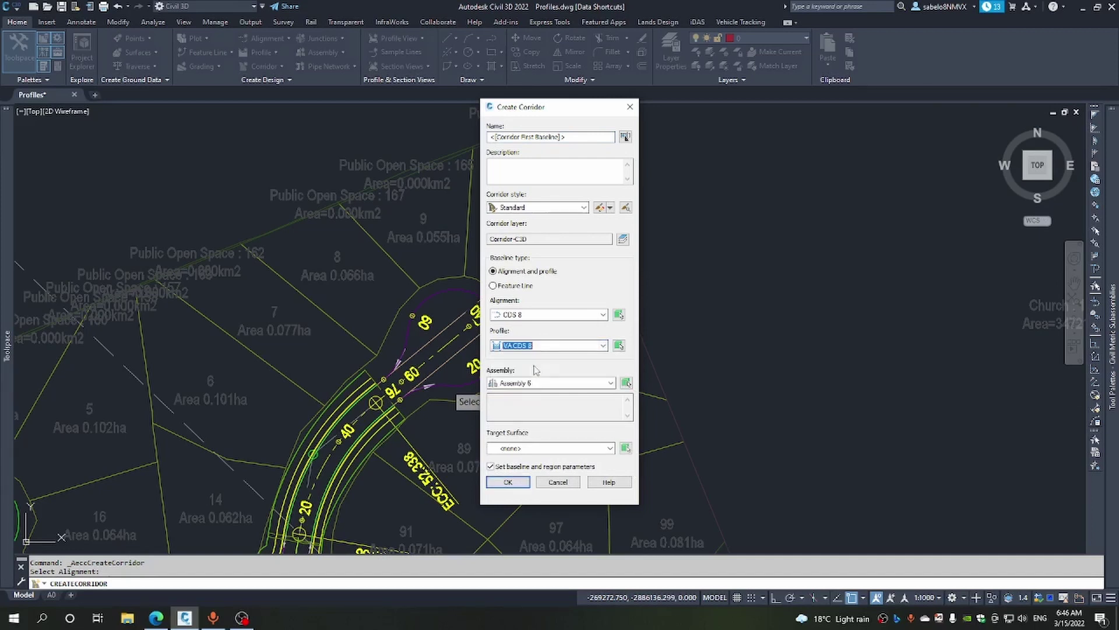
left_click(610, 447)
left_click(553, 478)
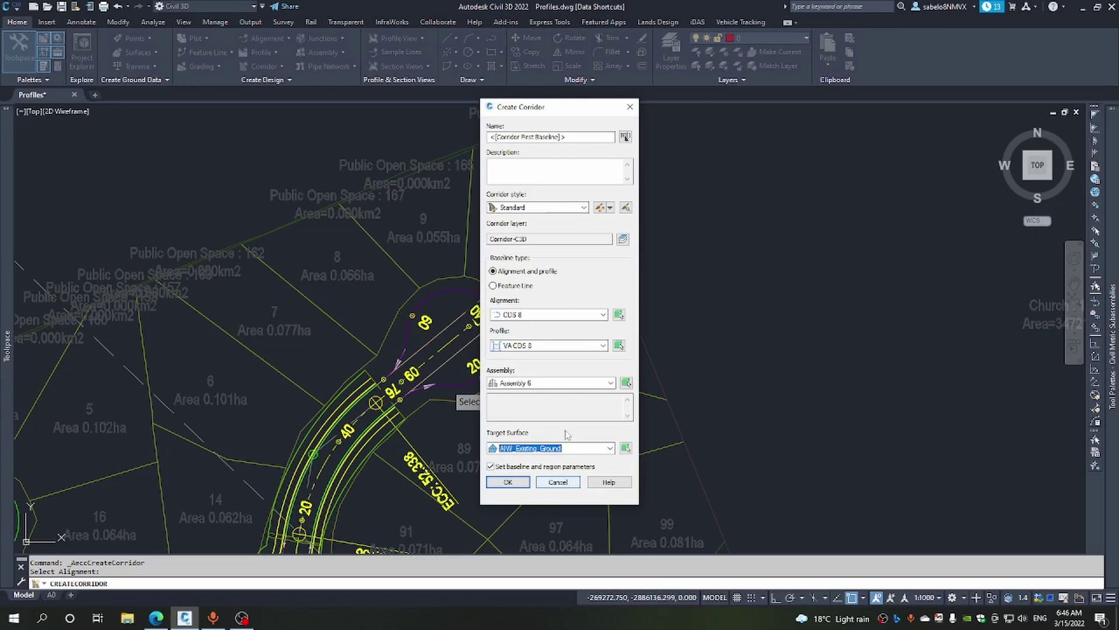
left_click(583, 207)
left_click(584, 209)
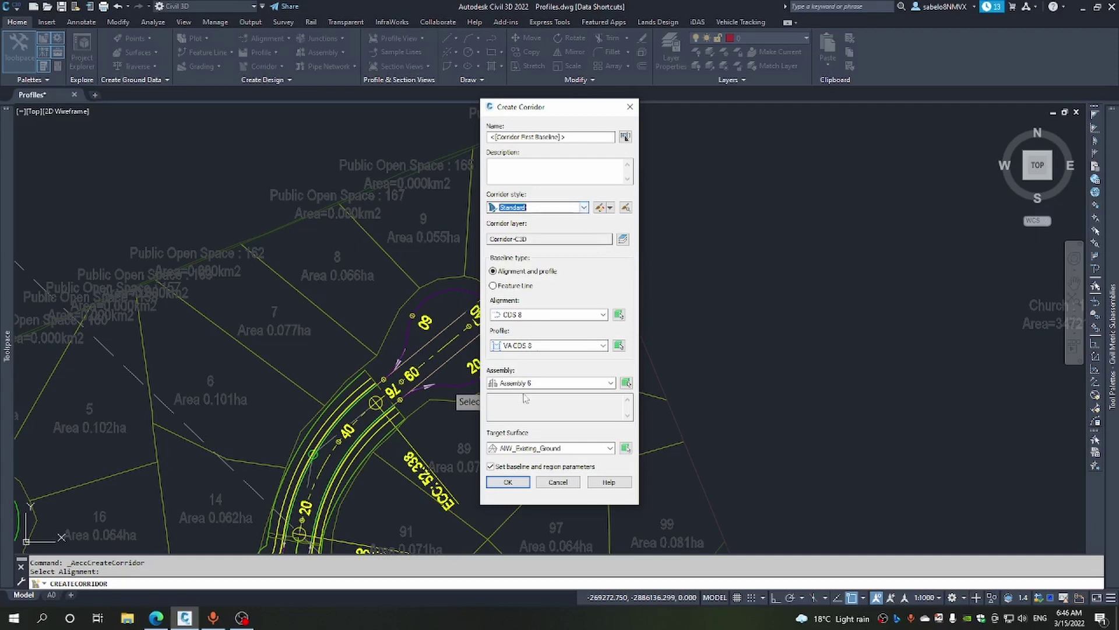
Create the corridor, accept the baseline and region parameters, and rebuild it.
left_click(514, 483)
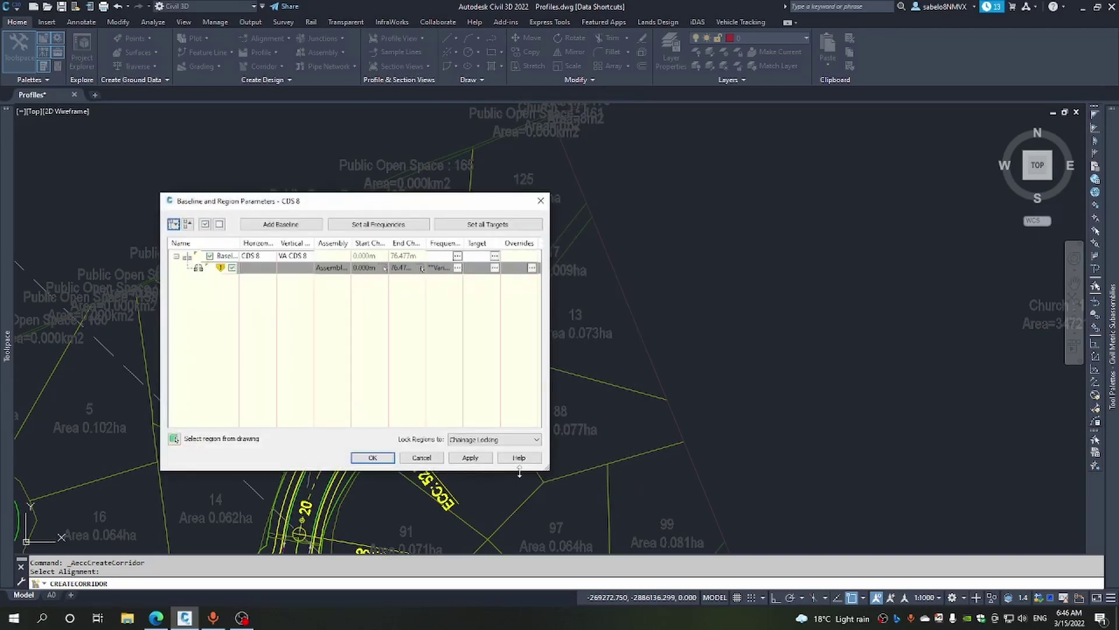
left_click(390, 458)
left_click(469, 276)
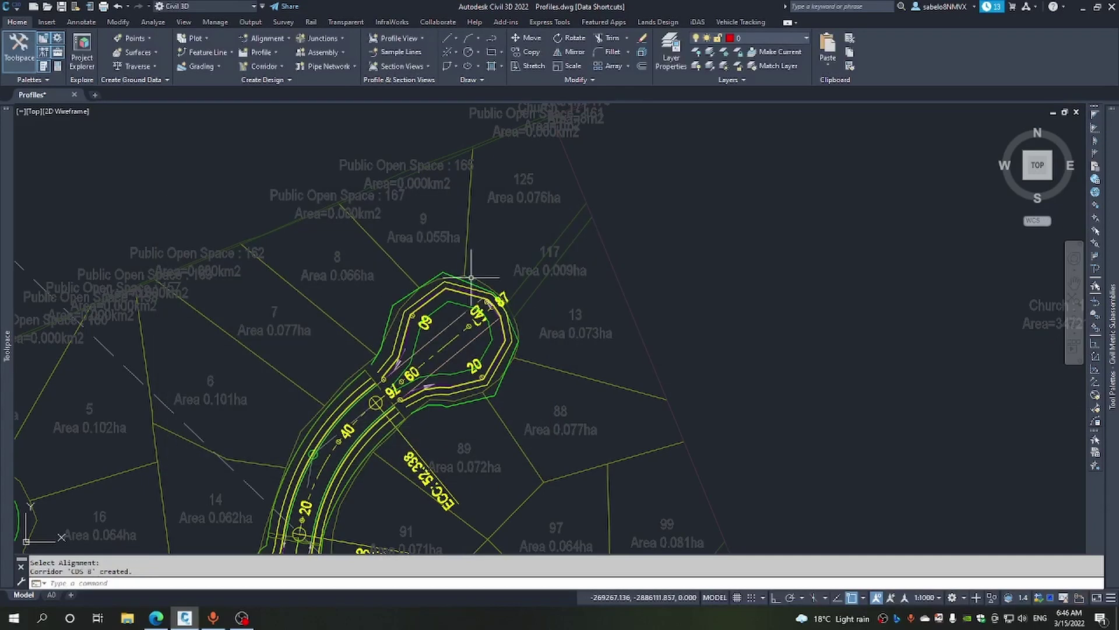
Window-select the CDS 8 corridor and start Edit Frequency.
scroll(508, 351, "up", 4)
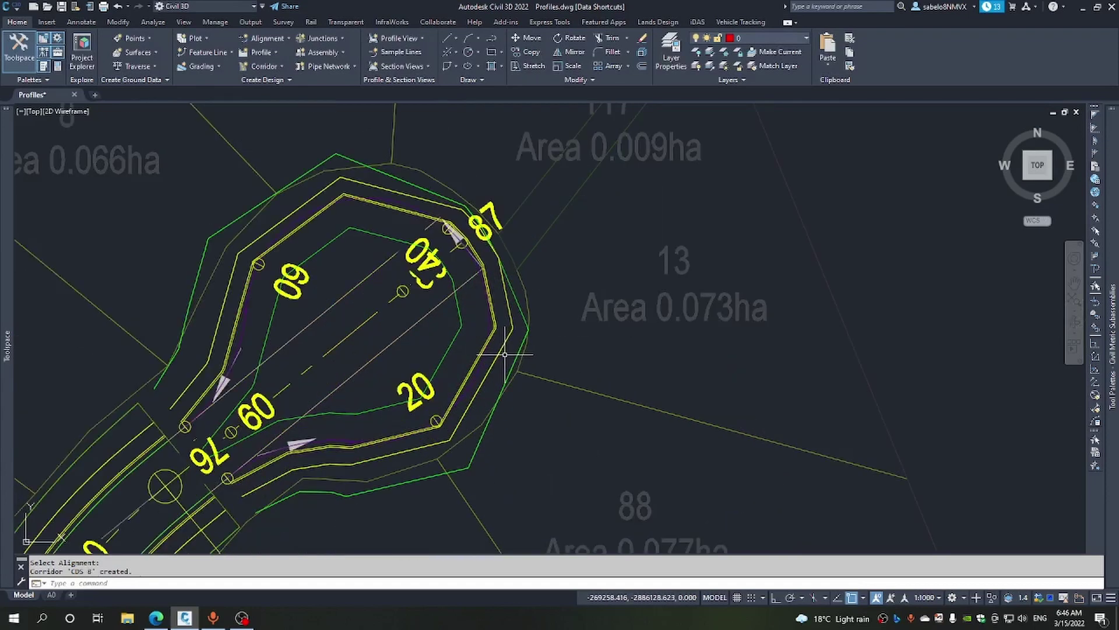
scroll(504, 352, "down", 2)
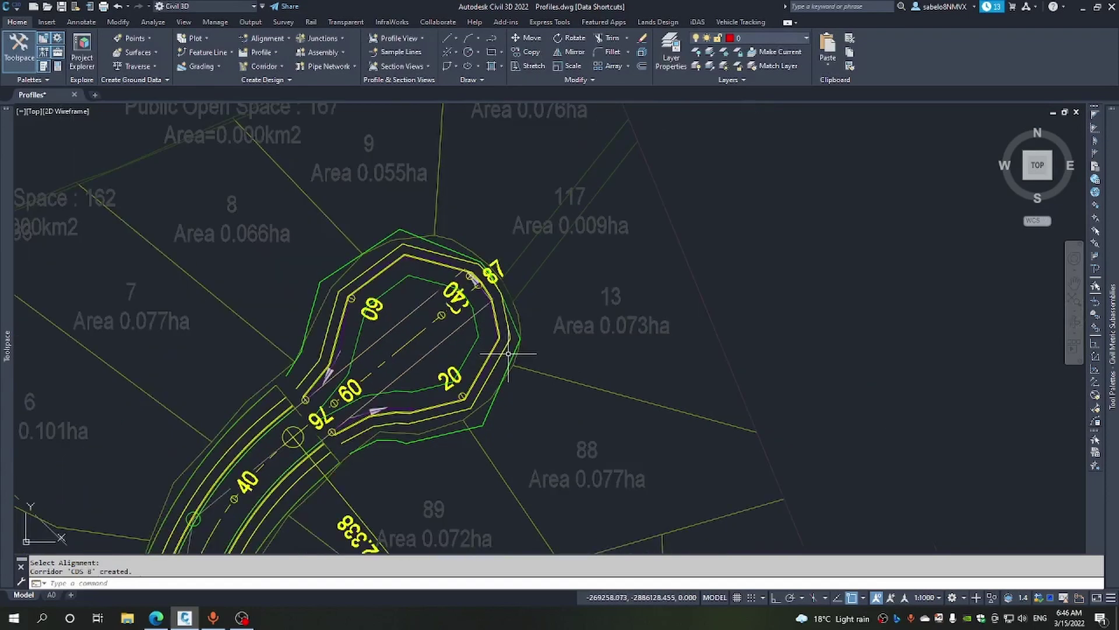
left_click(508, 352)
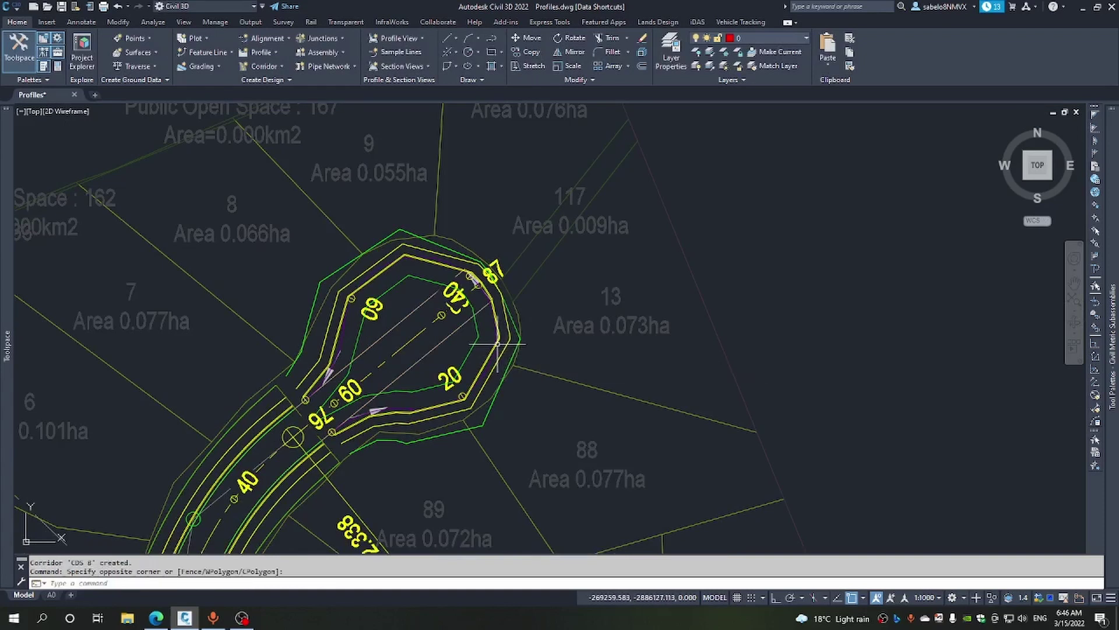
left_click(489, 373)
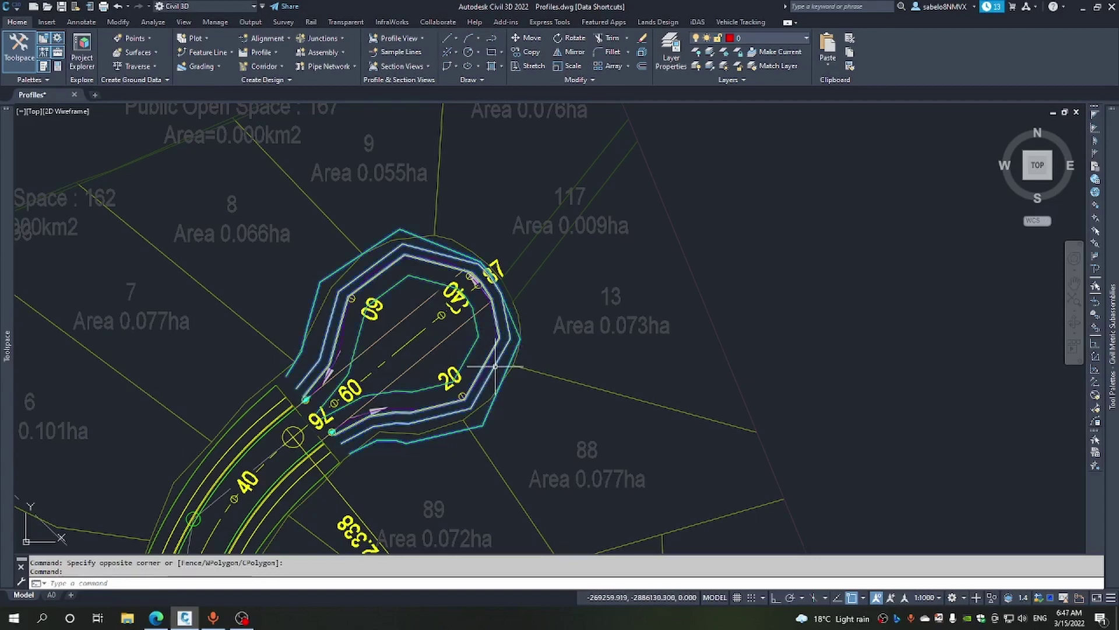
left_click(294, 66)
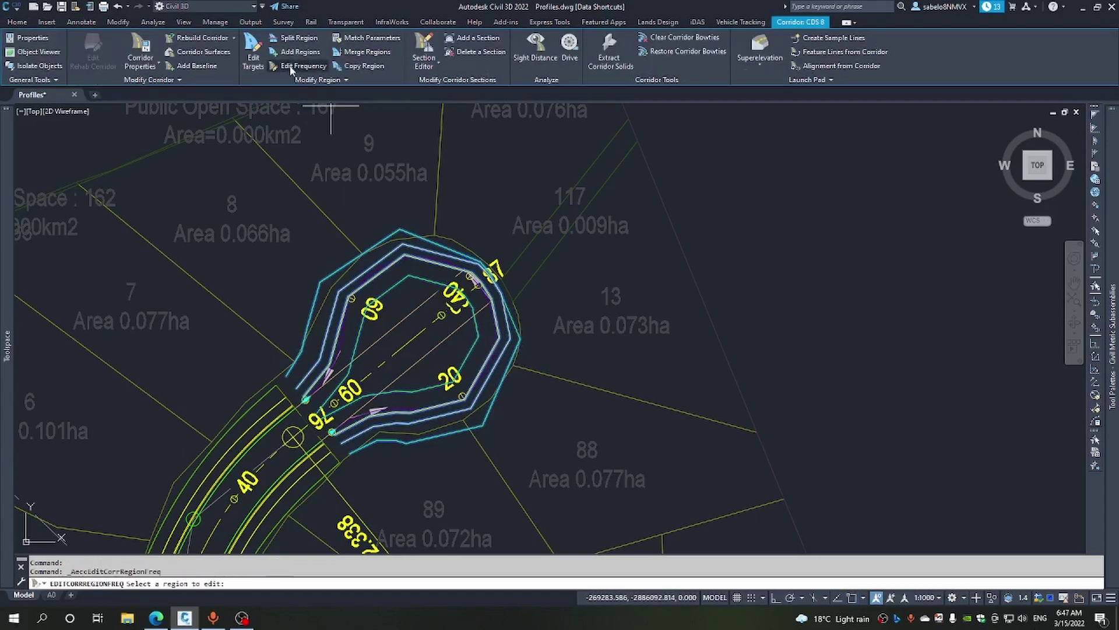
Set the cul-de-sac region's curve increment to 4, apply it, and end the command.
left_click(462, 339)
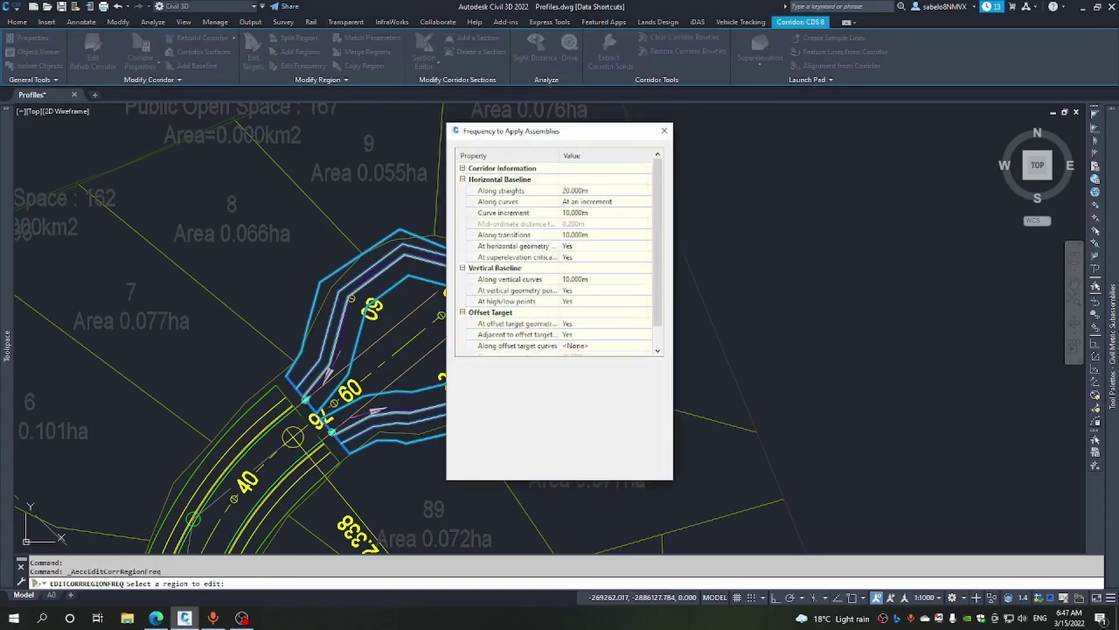
left_click(559, 213)
type("4")
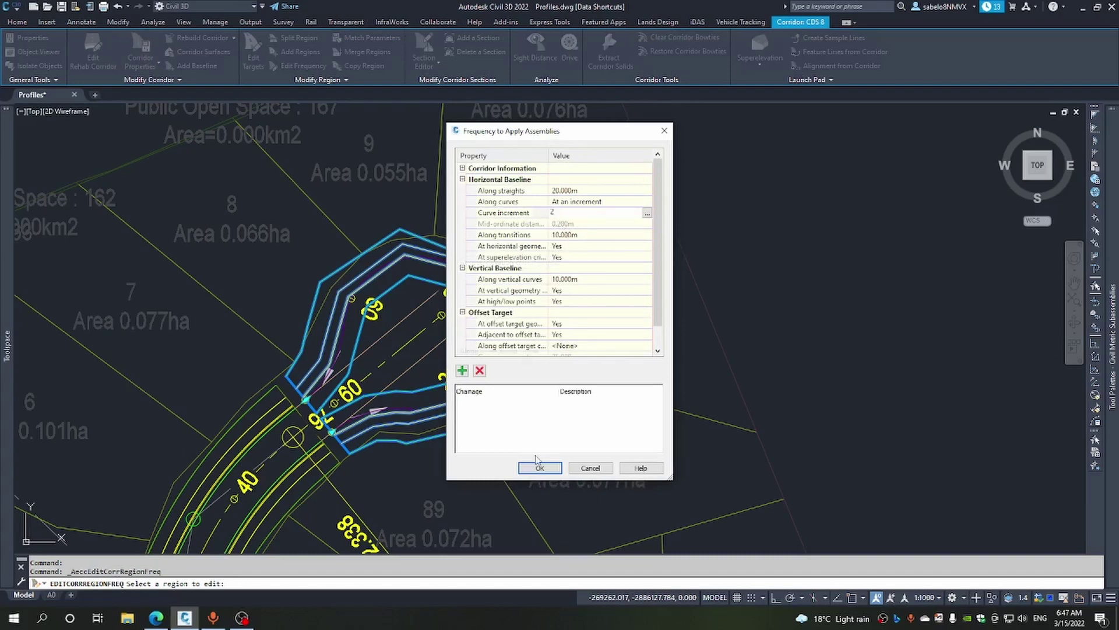
left_click(540, 469)
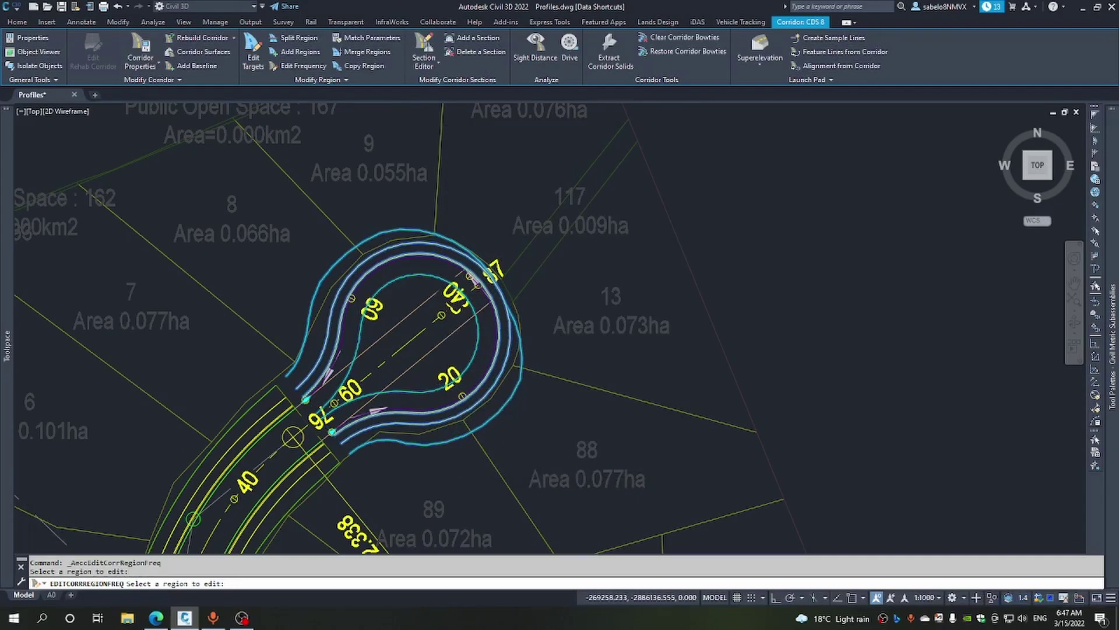
scroll(505, 411, "up", 4)
scroll(505, 411, "down", 6)
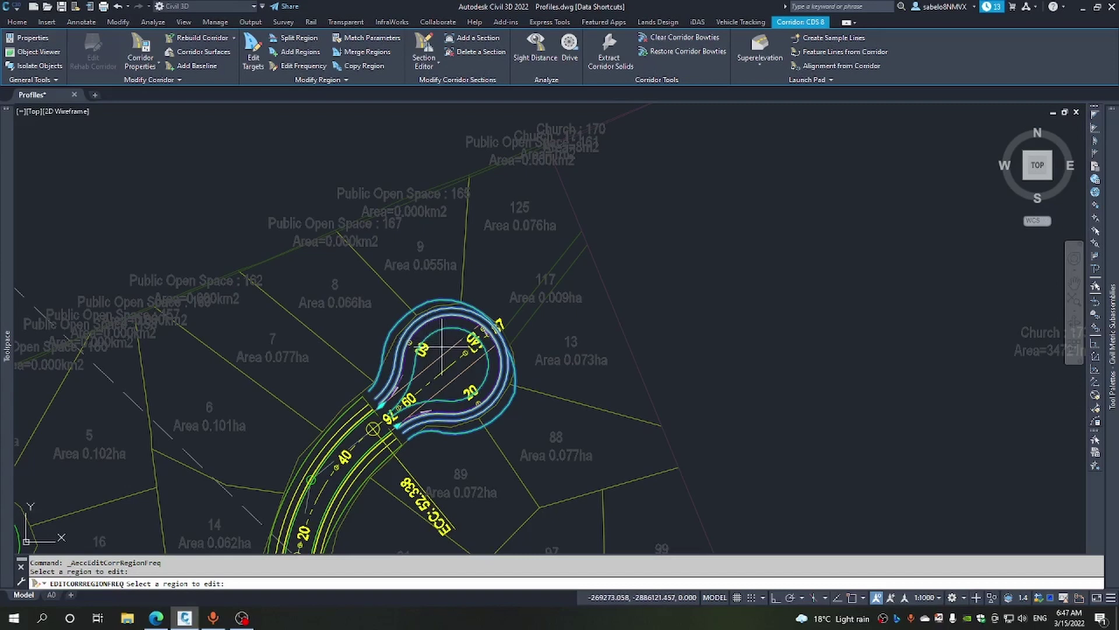
key("Escape")
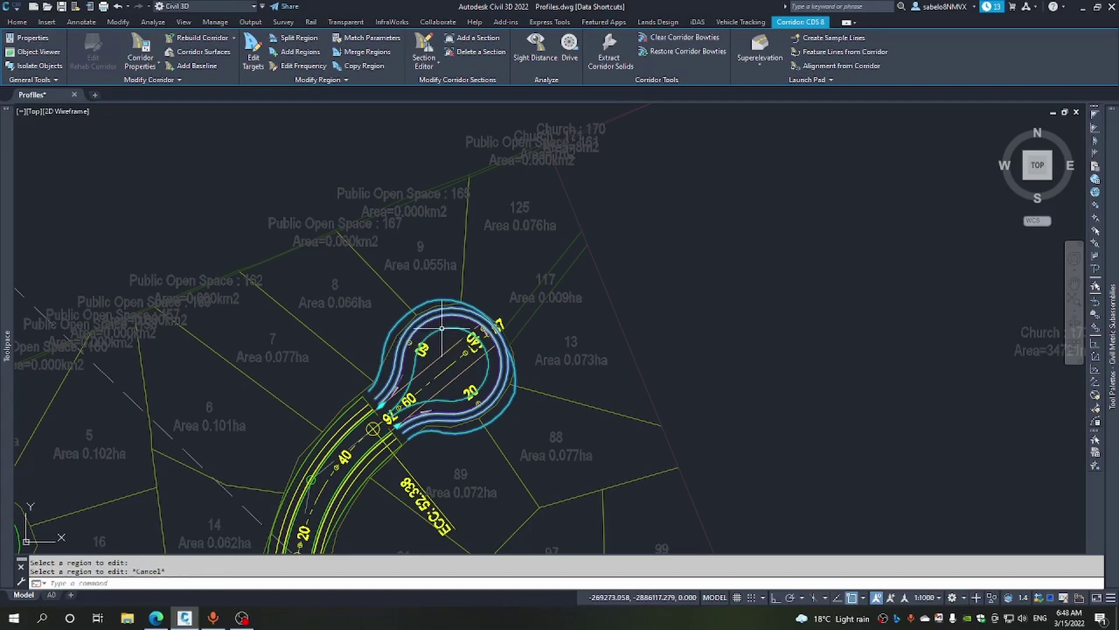
Target the cul-de-sac region's Width Target to Alignment 8.
right_click(446, 333)
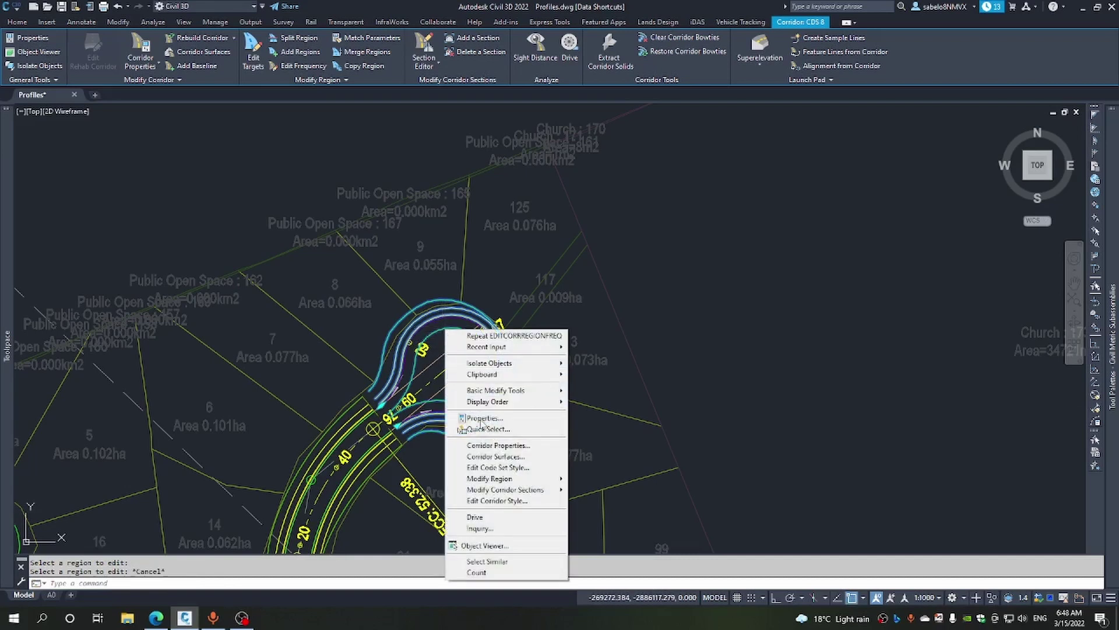
mouse_move(488, 478)
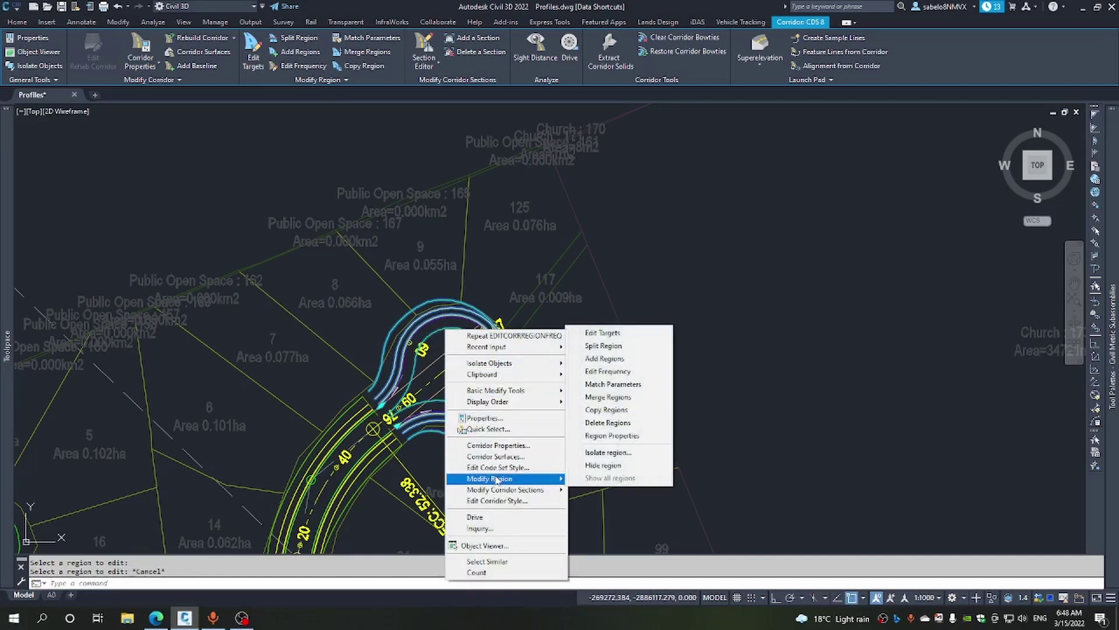
left_click(613, 333)
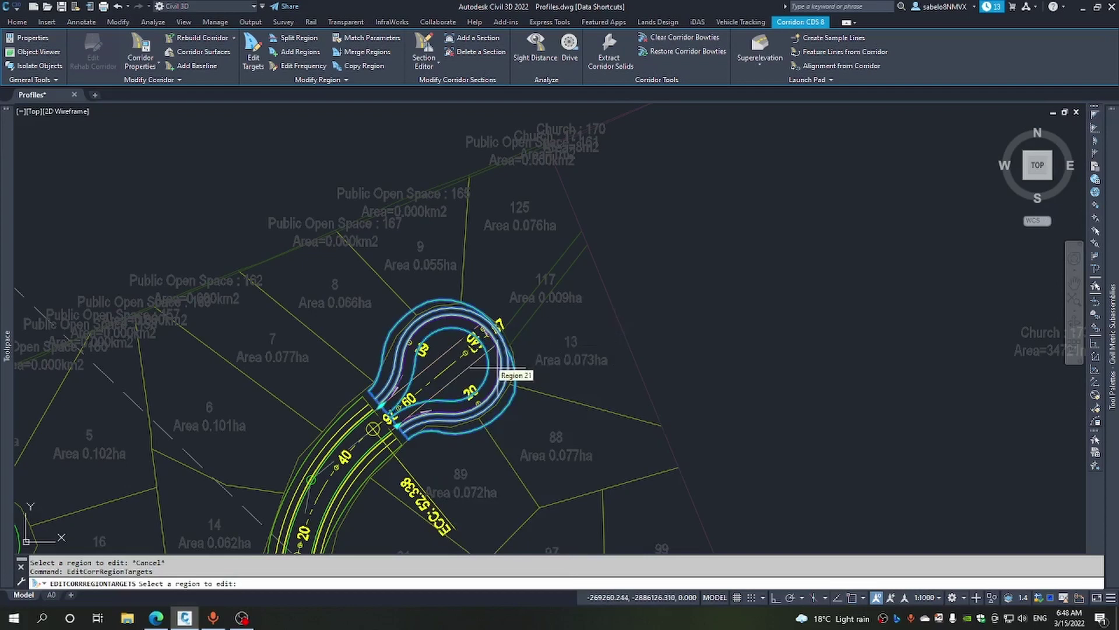
left_click(492, 372)
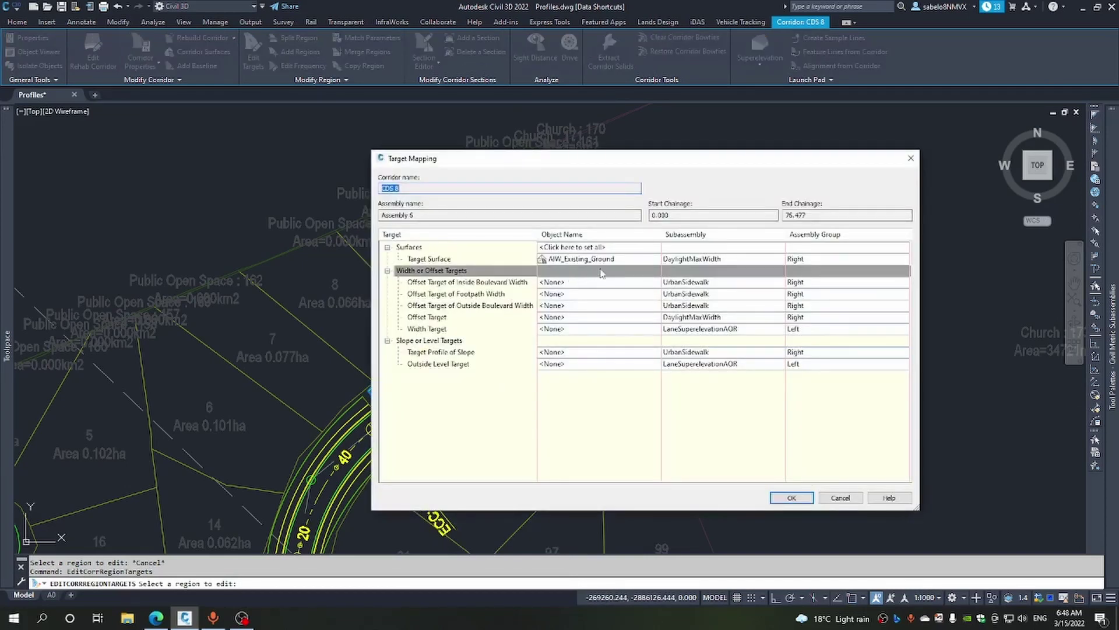
left_click(555, 330)
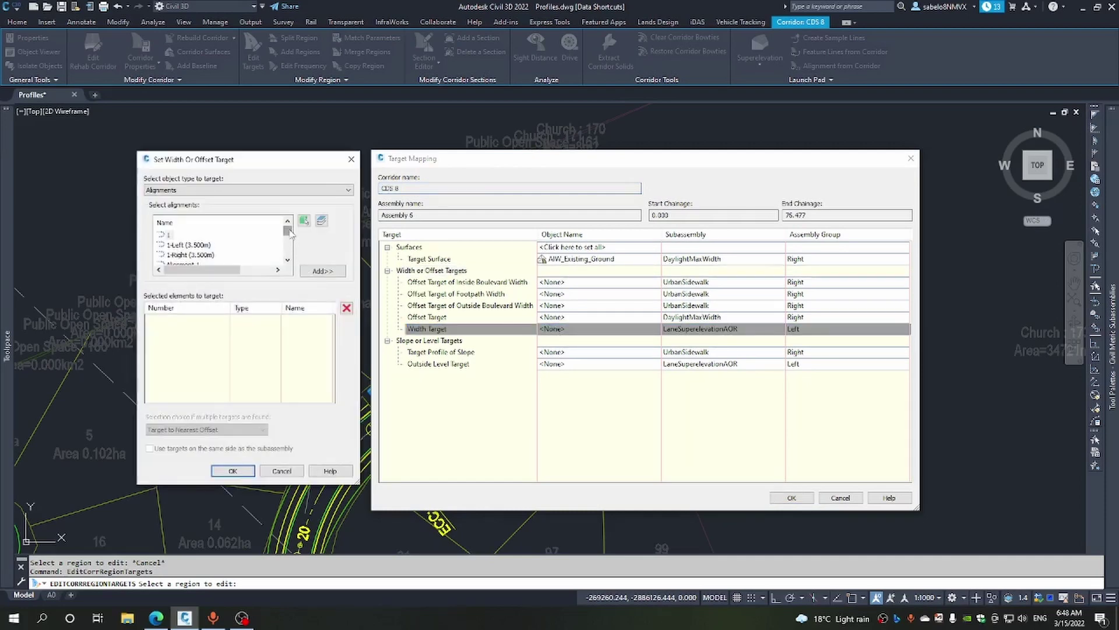
left_click_drag(290, 232, 288, 243)
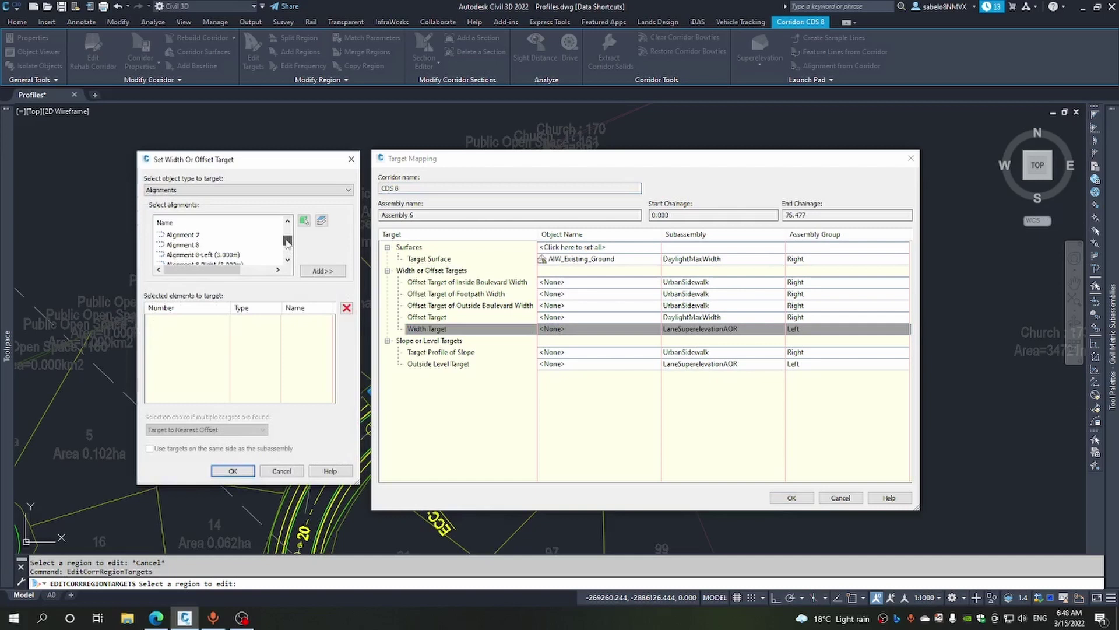
left_click(181, 244)
left_click(314, 275)
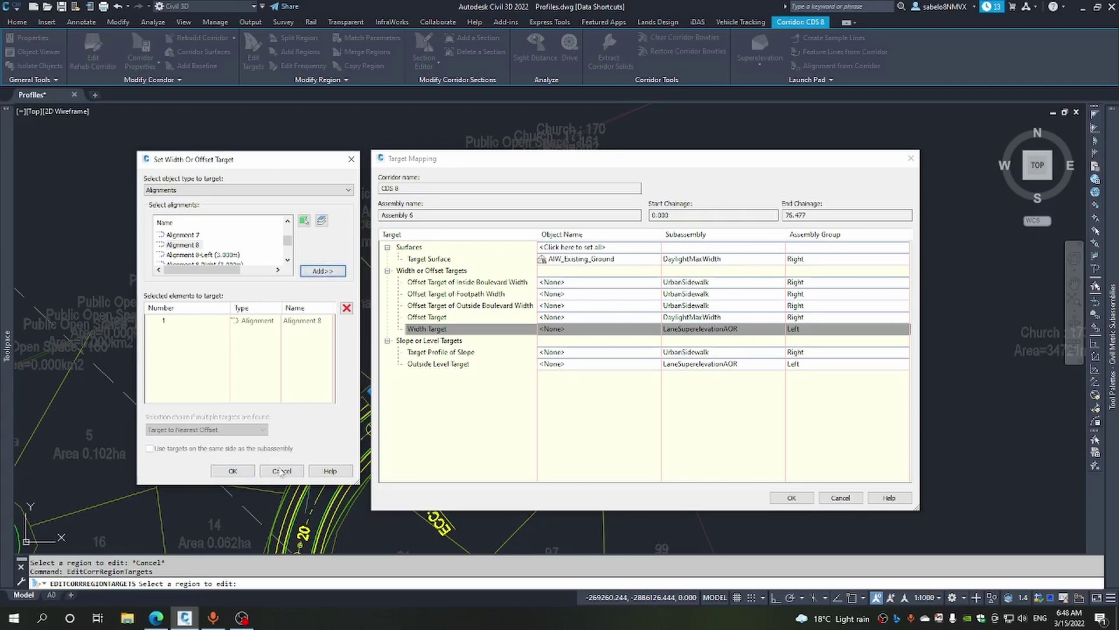
left_click(232, 470)
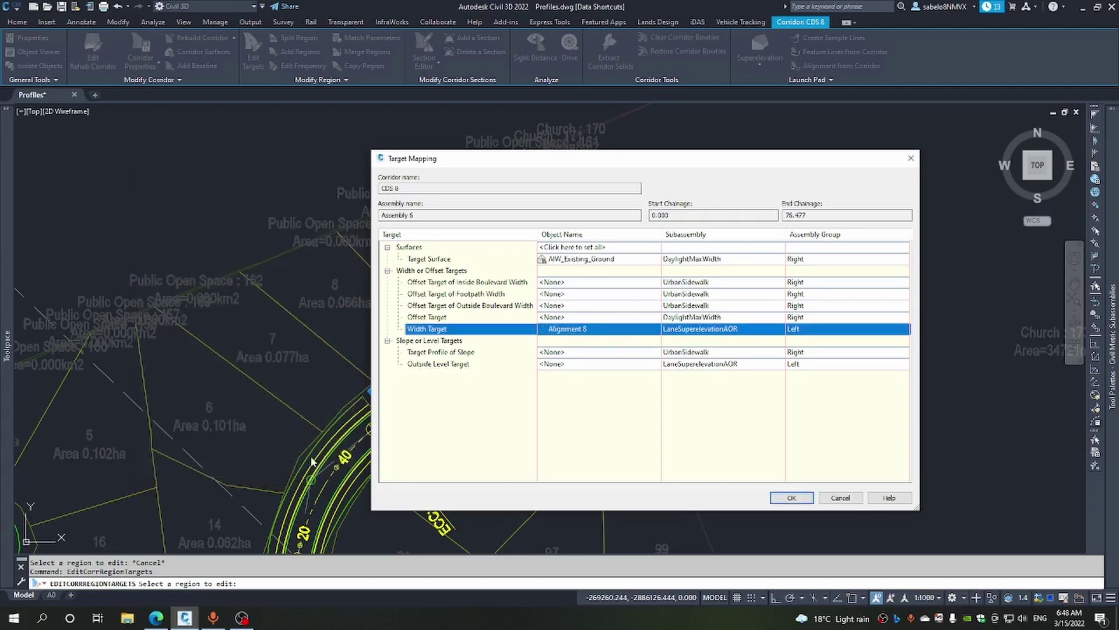
Set the Outside Level Target to Alignment 8's VA Alignment 8 profile.
left_click(555, 364)
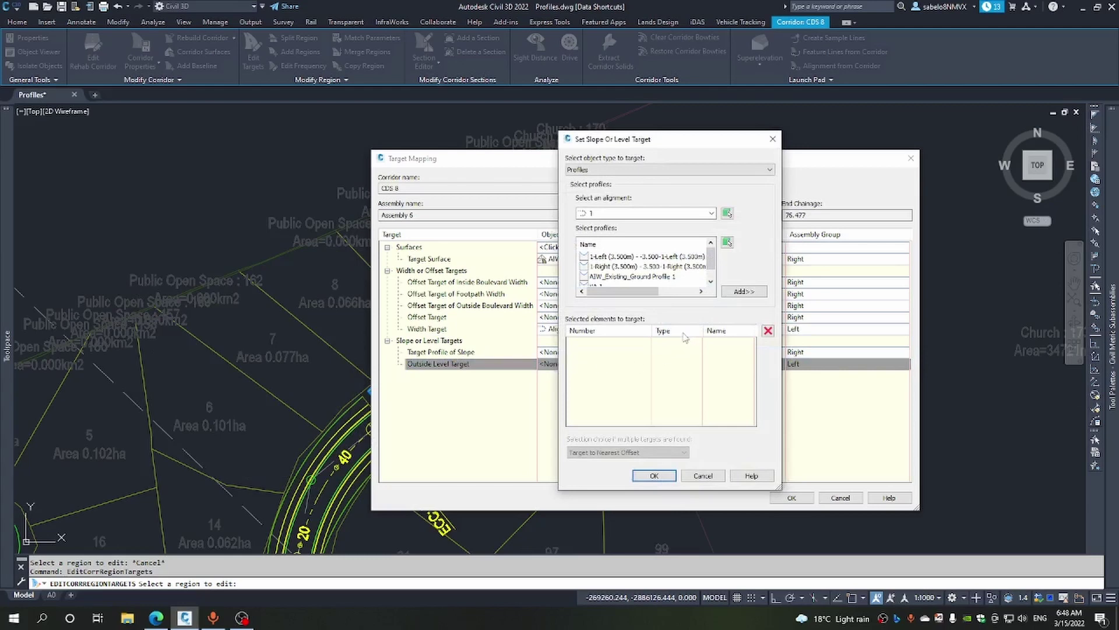
left_click(711, 214)
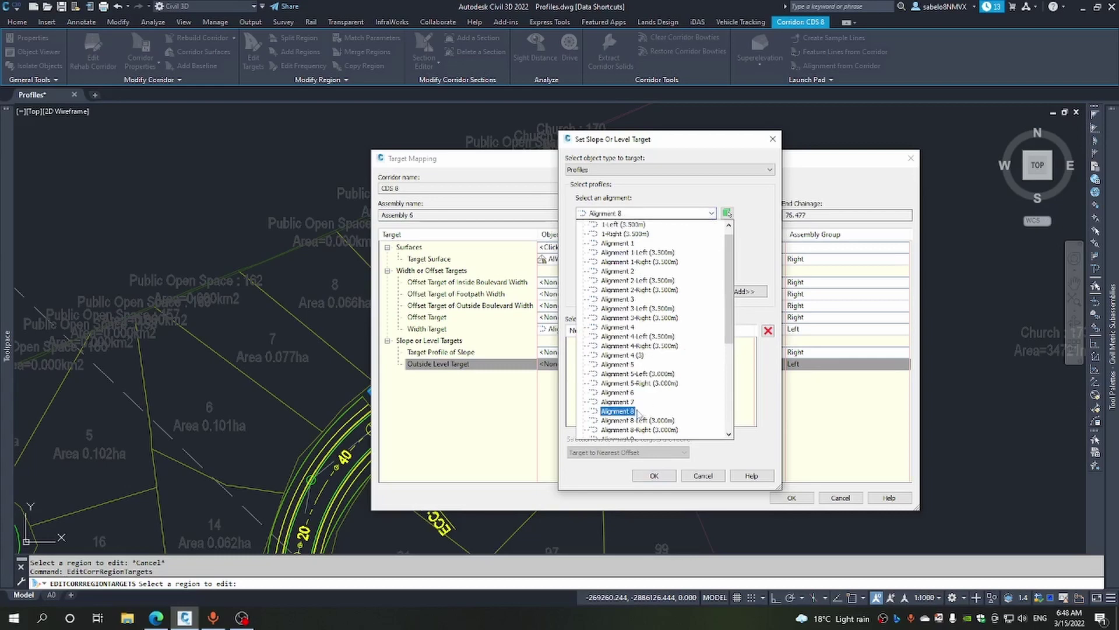
left_click(618, 411)
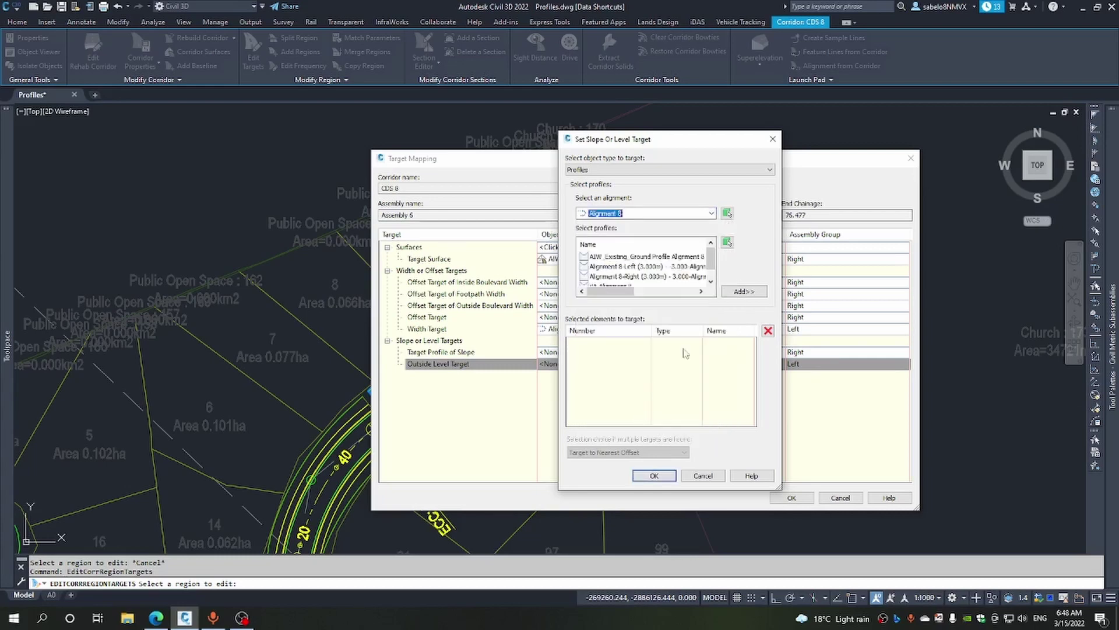
left_click_drag(711, 261, 711, 279)
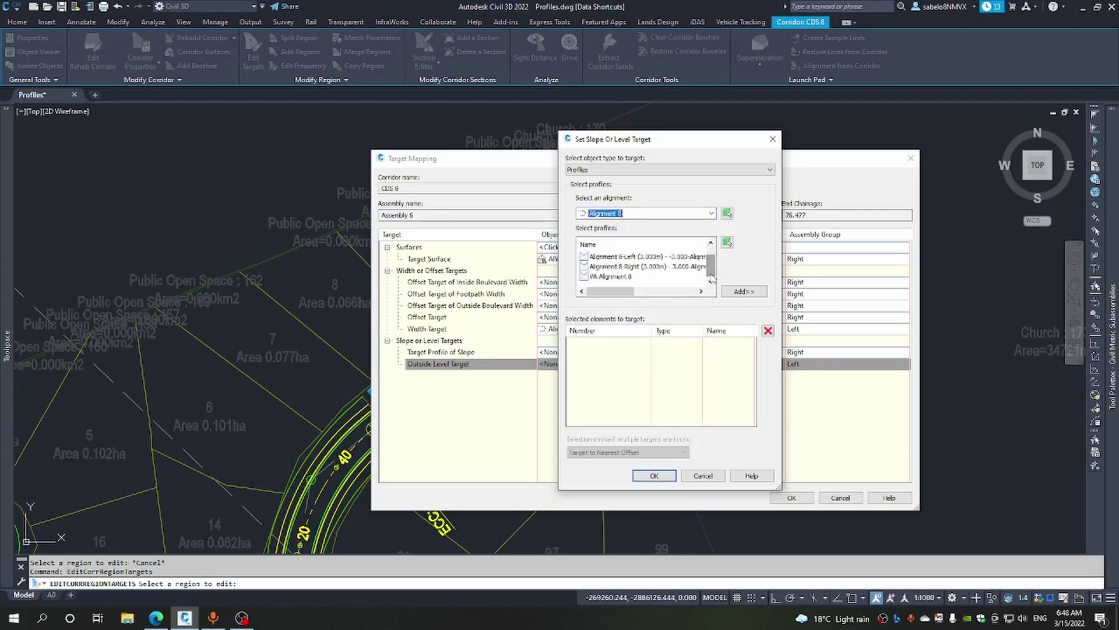
left_click(623, 276)
left_click(742, 292)
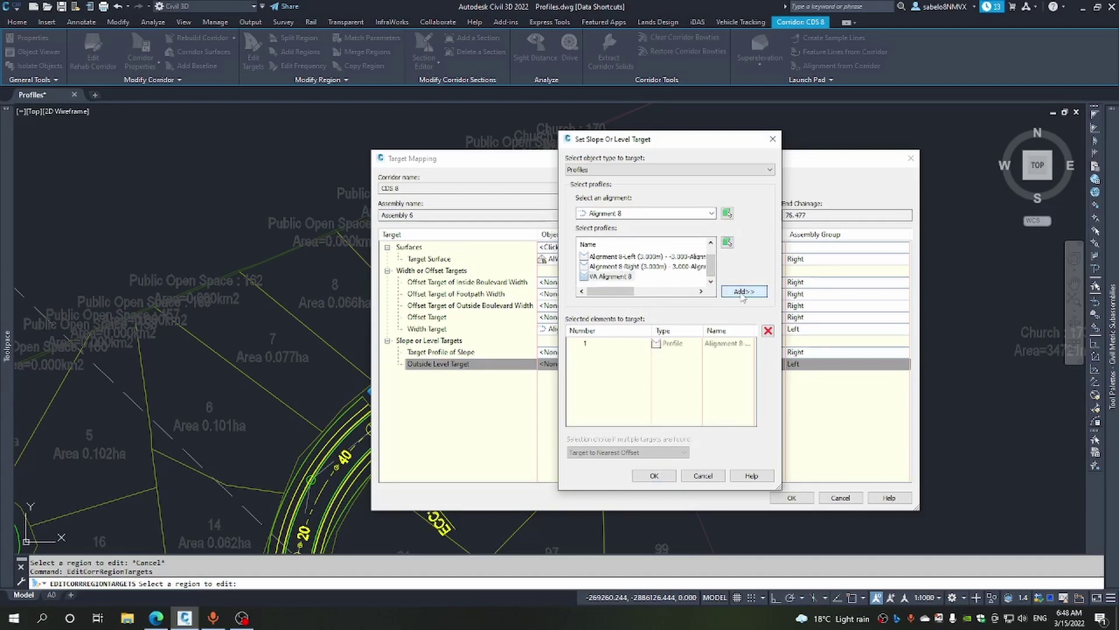
left_click(662, 477)
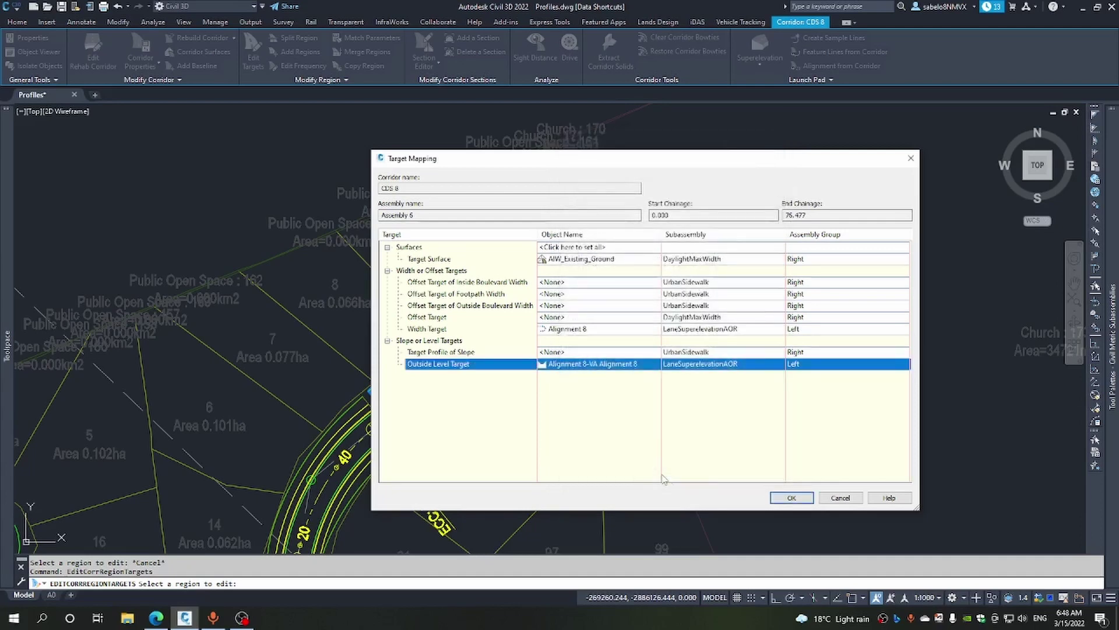
Apply the new target mapping to rebuild CDS 8, then select and zoom into the corridor.
left_click(780, 500)
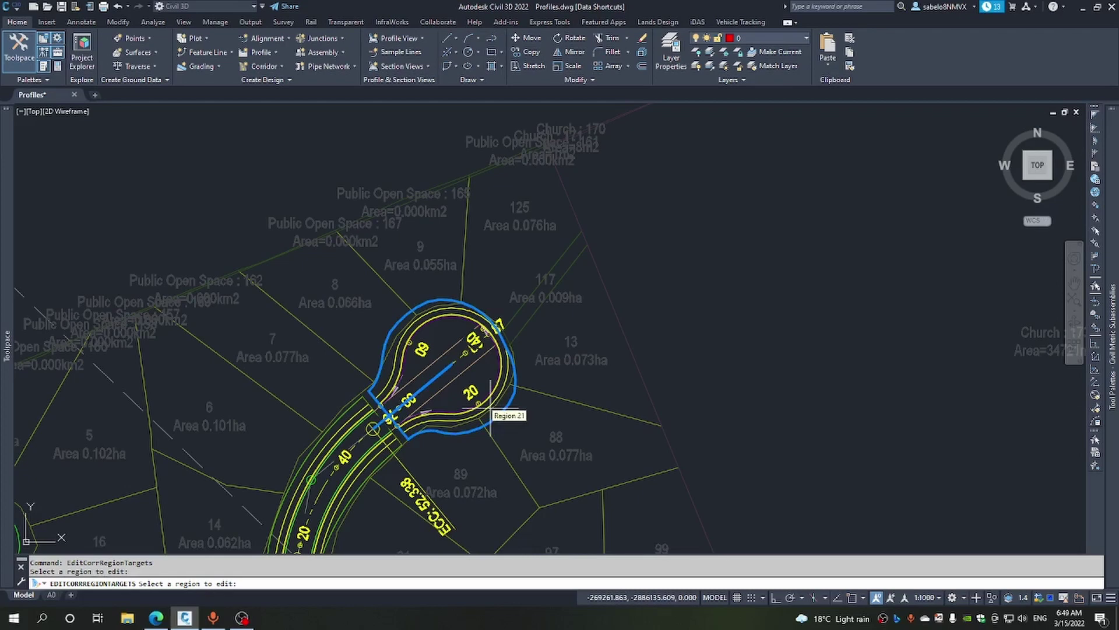
left_click(491, 396)
scroll(532, 526, "up", 2)
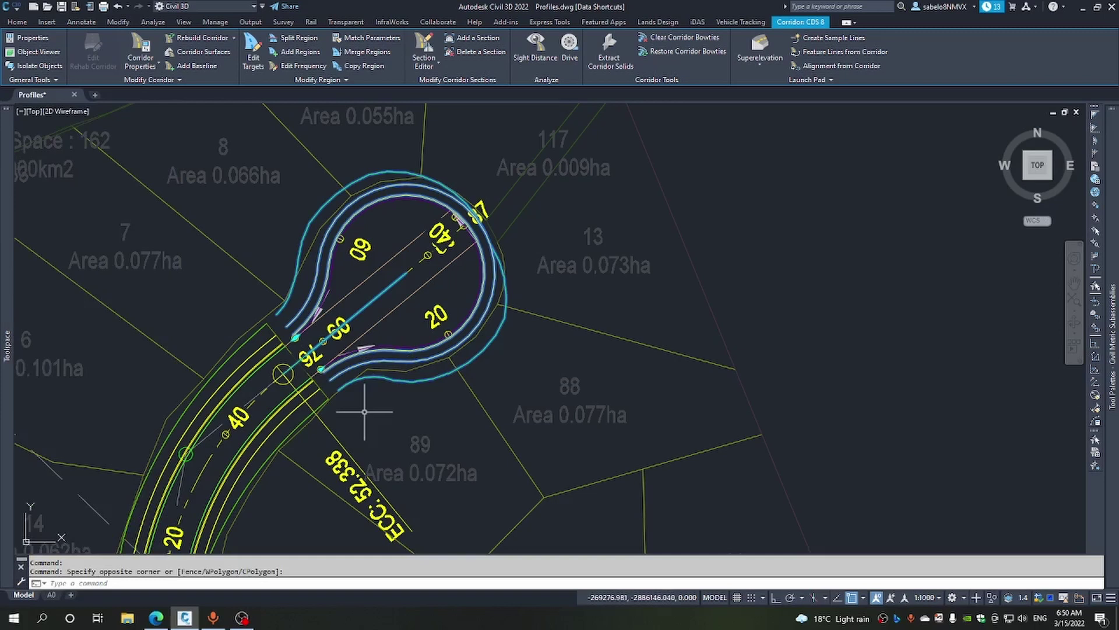
Add a corridor surface named CDS 8 Top built from the Top link code.
right_click(401, 315)
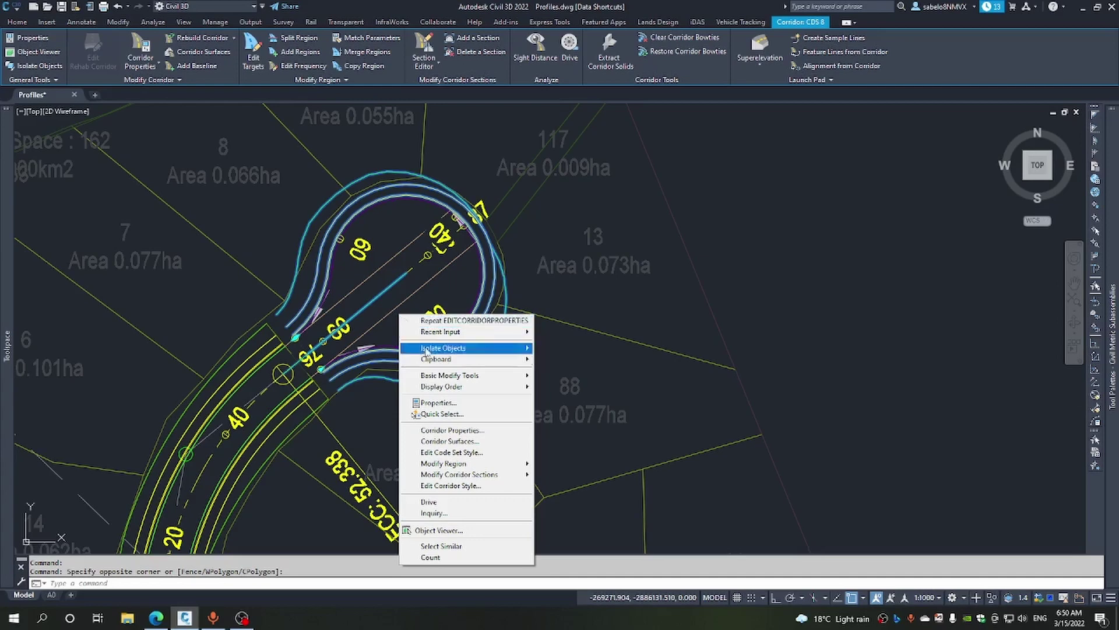
left_click(450, 440)
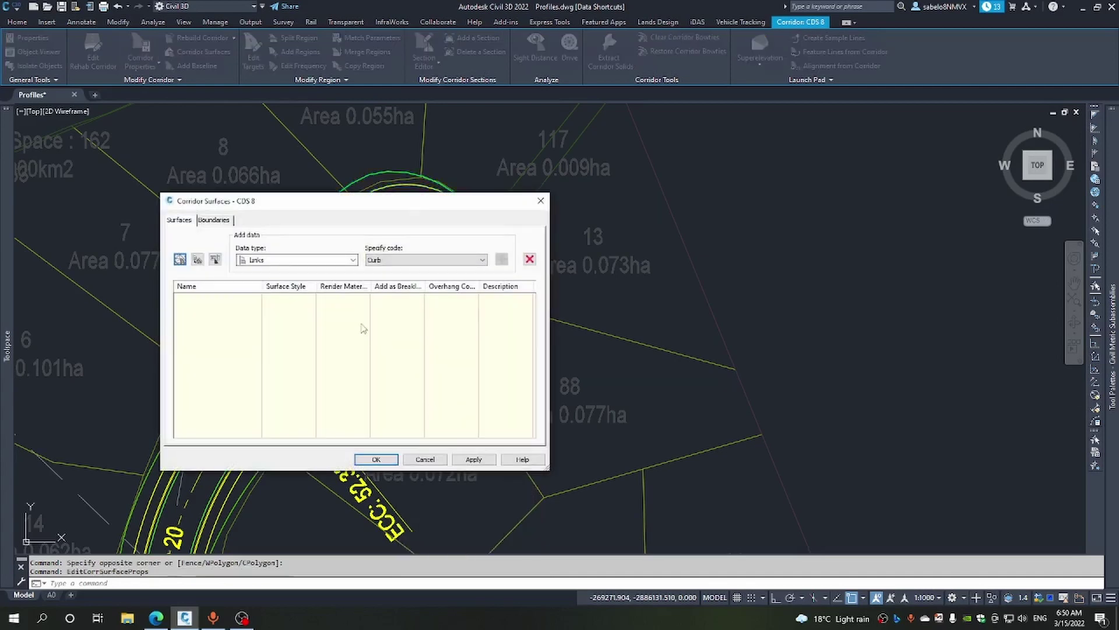
left_click(179, 259)
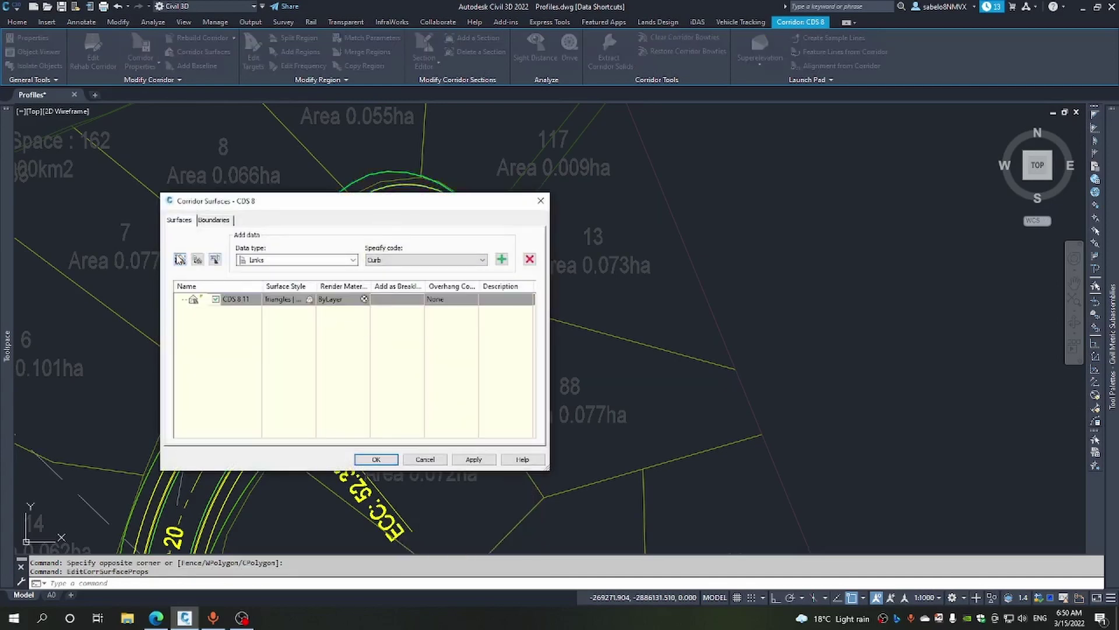
left_click(257, 299)
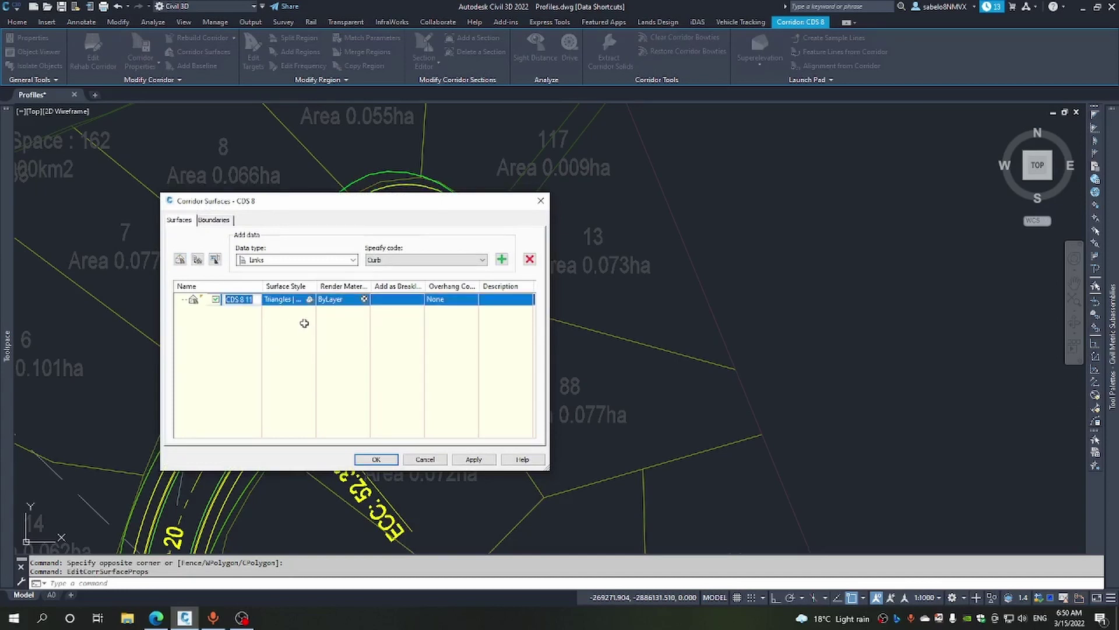
key("End")
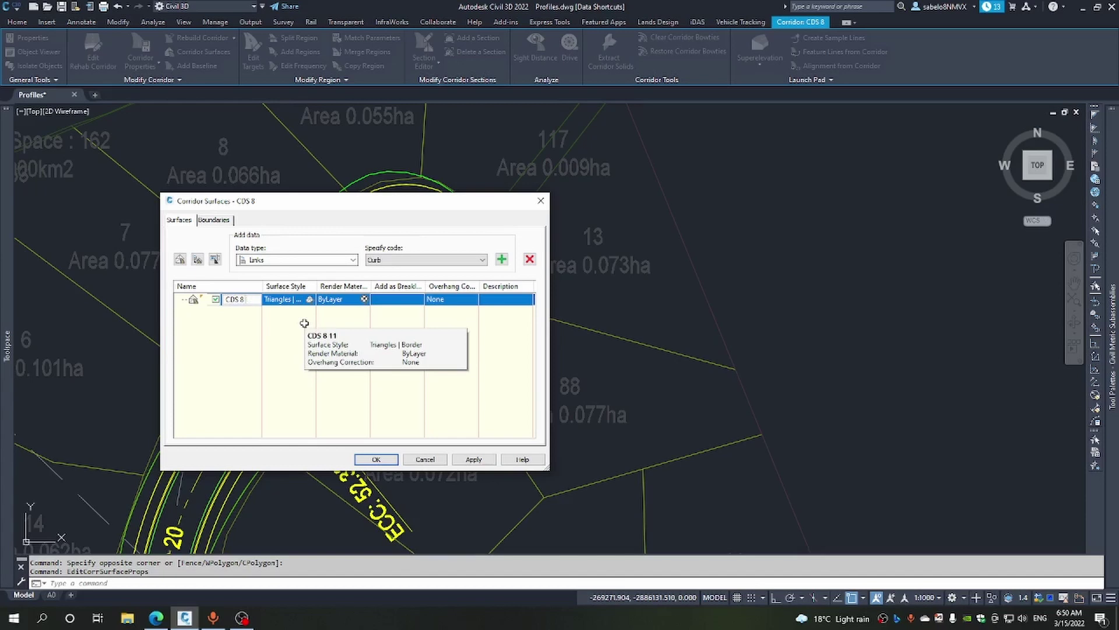
type("Top")
left_click(482, 259)
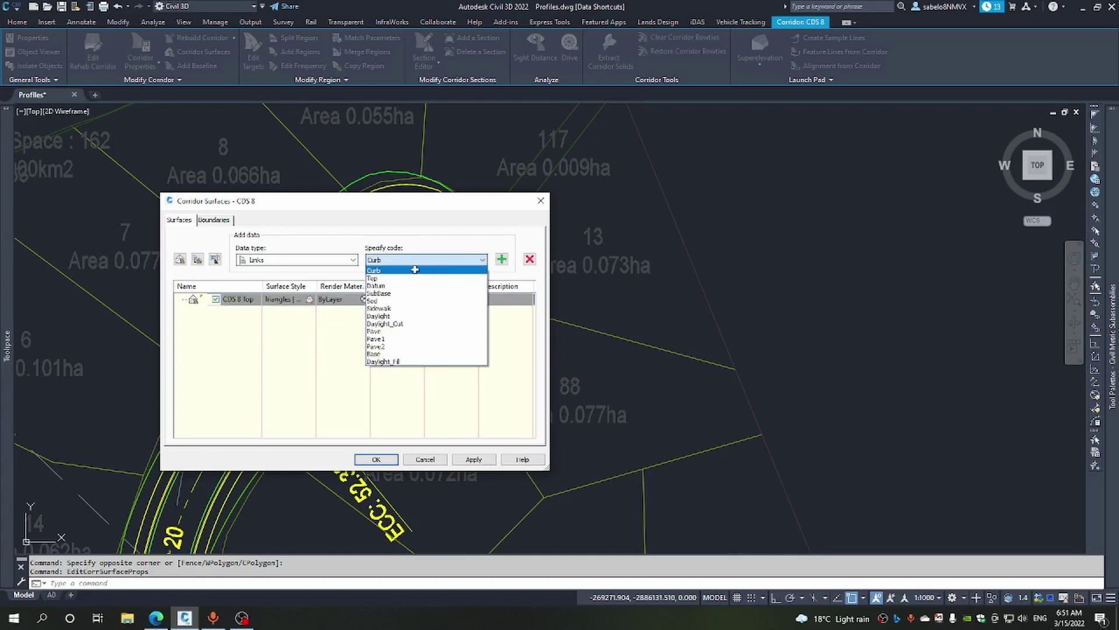
left_click(408, 278)
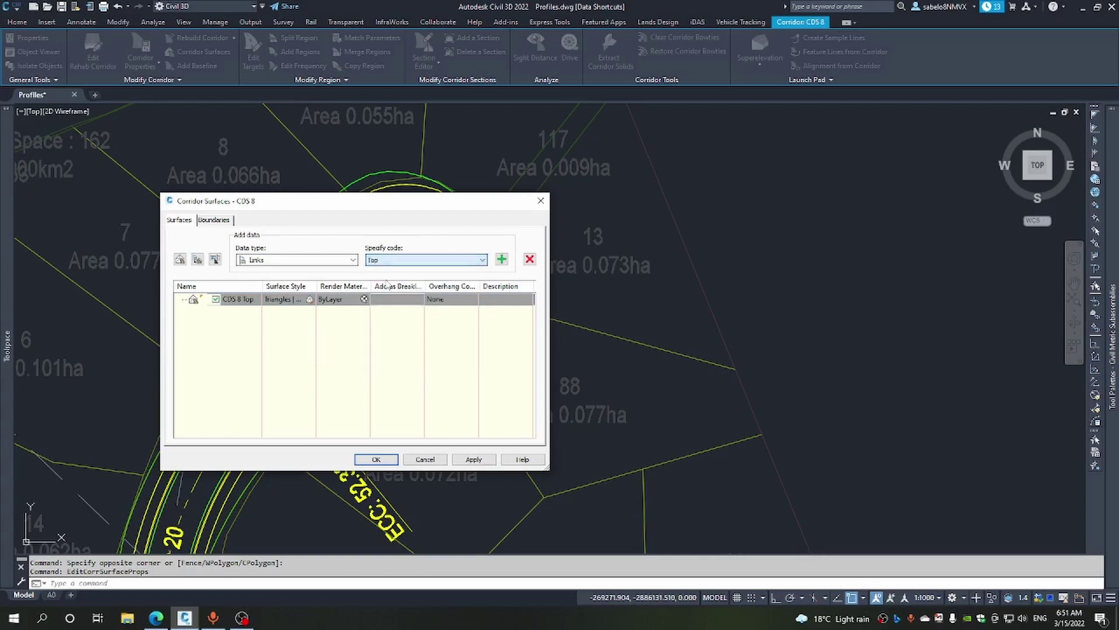
left_click(502, 260)
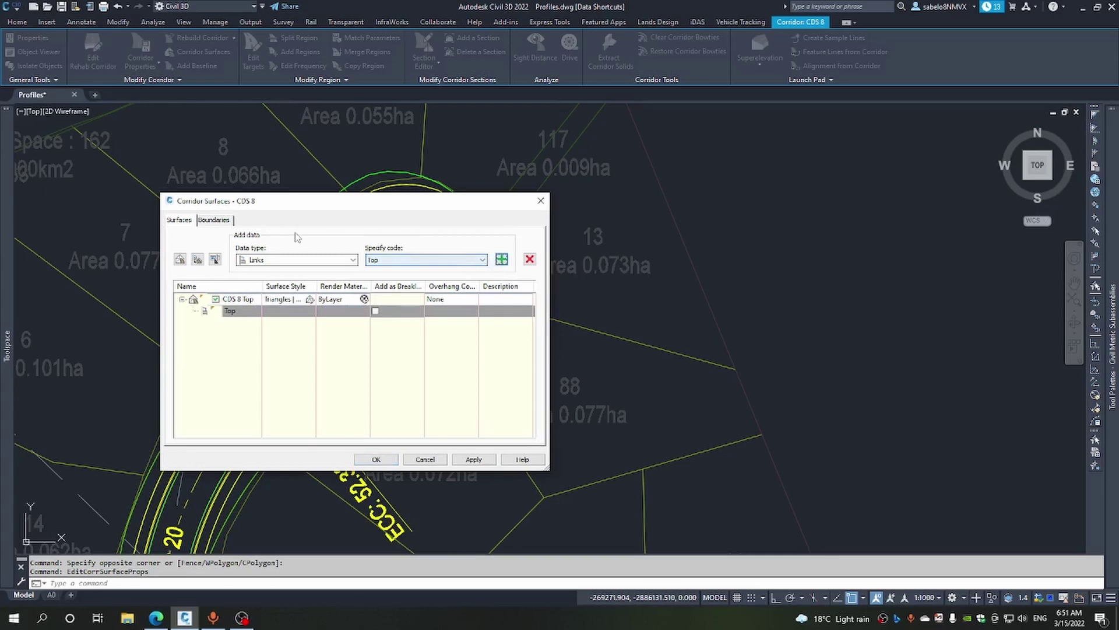
Bound CDS 8 Top by the corridor extents and rebuild the corridor.
left_click(214, 221)
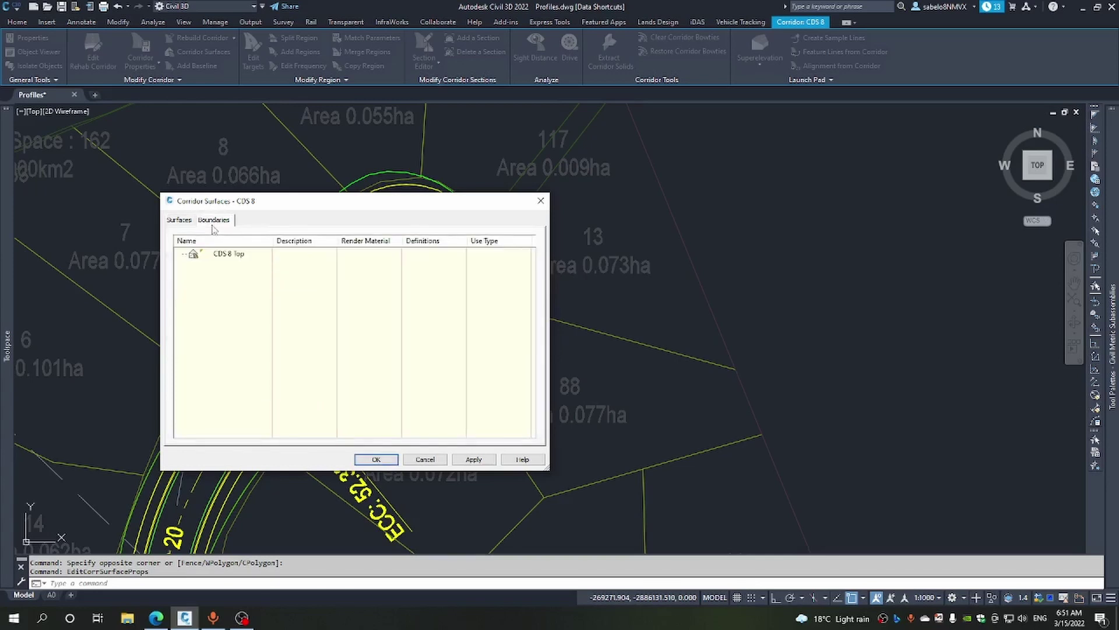
left_click(219, 259)
right_click(219, 256)
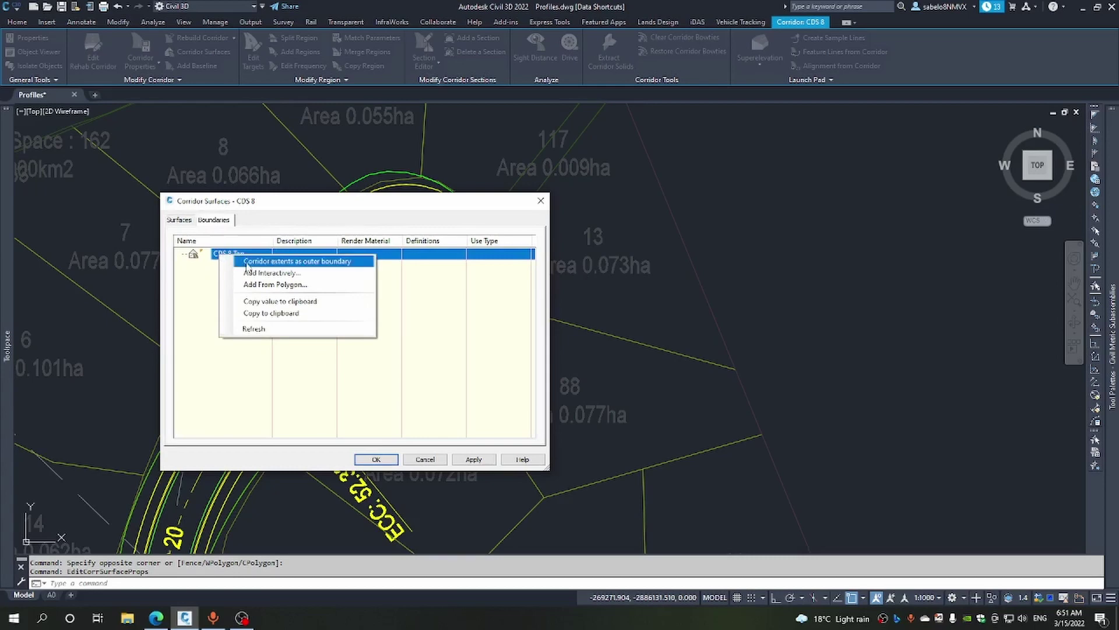
left_click(246, 264)
left_click(383, 461)
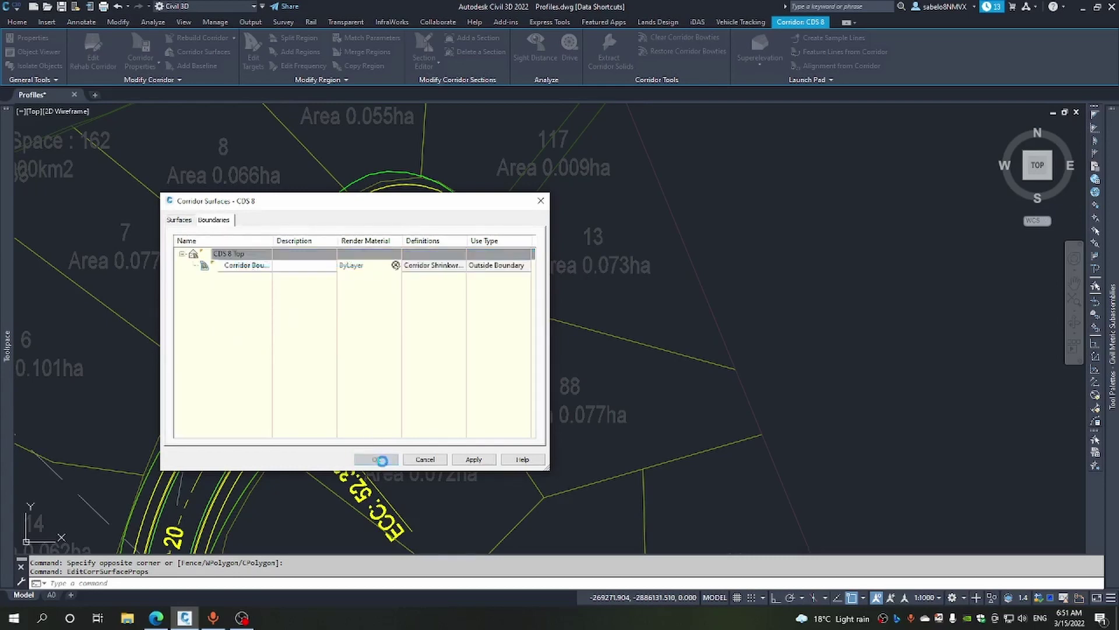
left_click(468, 281)
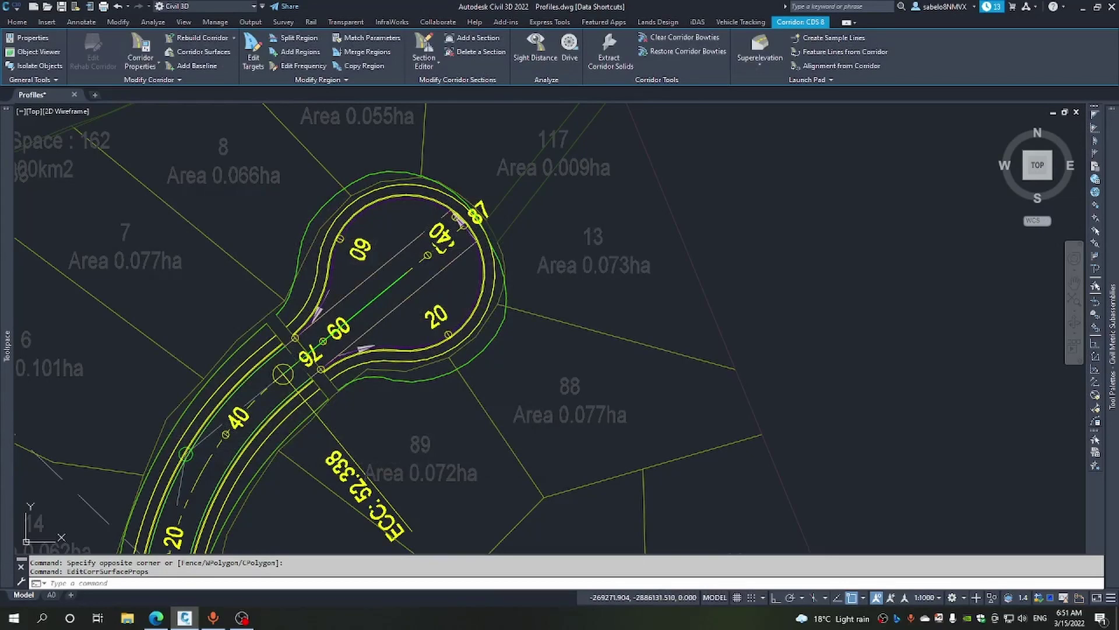
Grip-stretch the cul-de-sac corridor region's end to a new position.
left_click(313, 394)
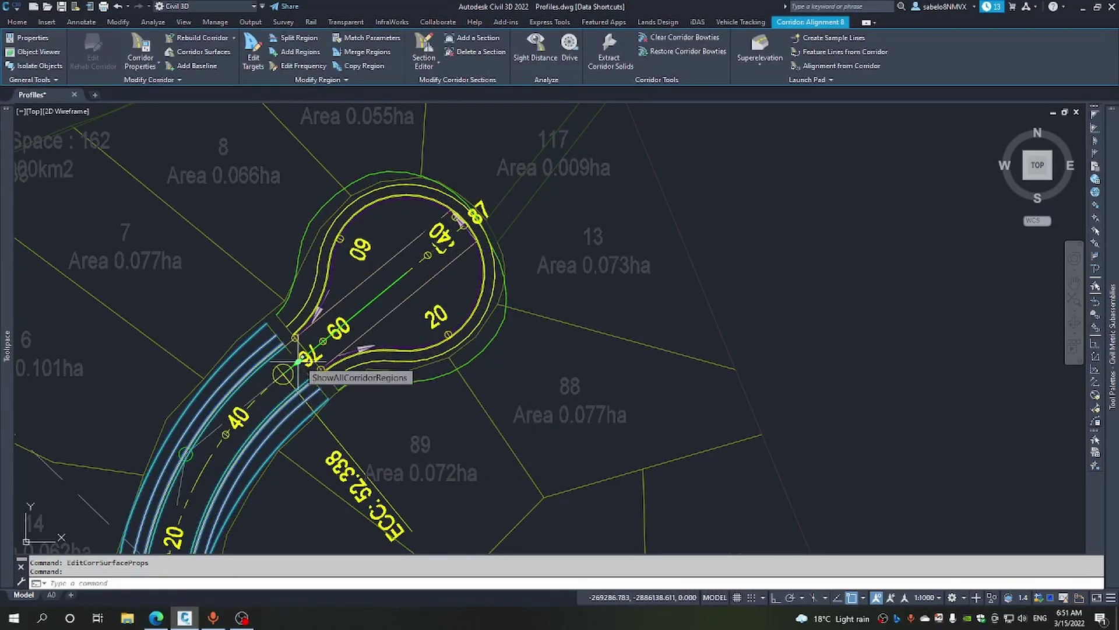
left_click(298, 361)
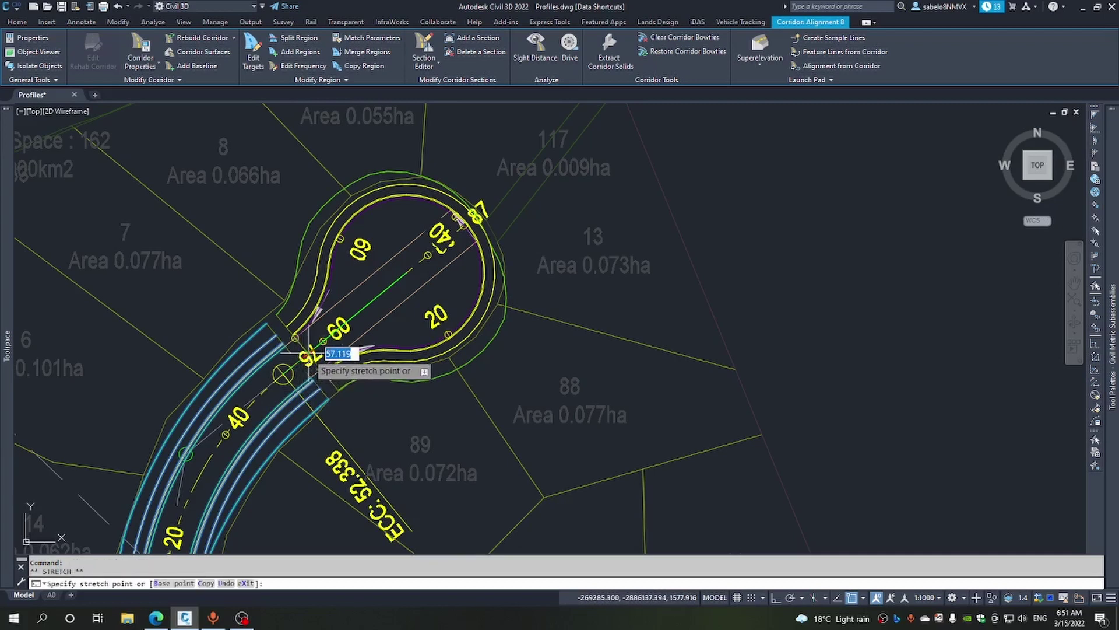
left_click(307, 353)
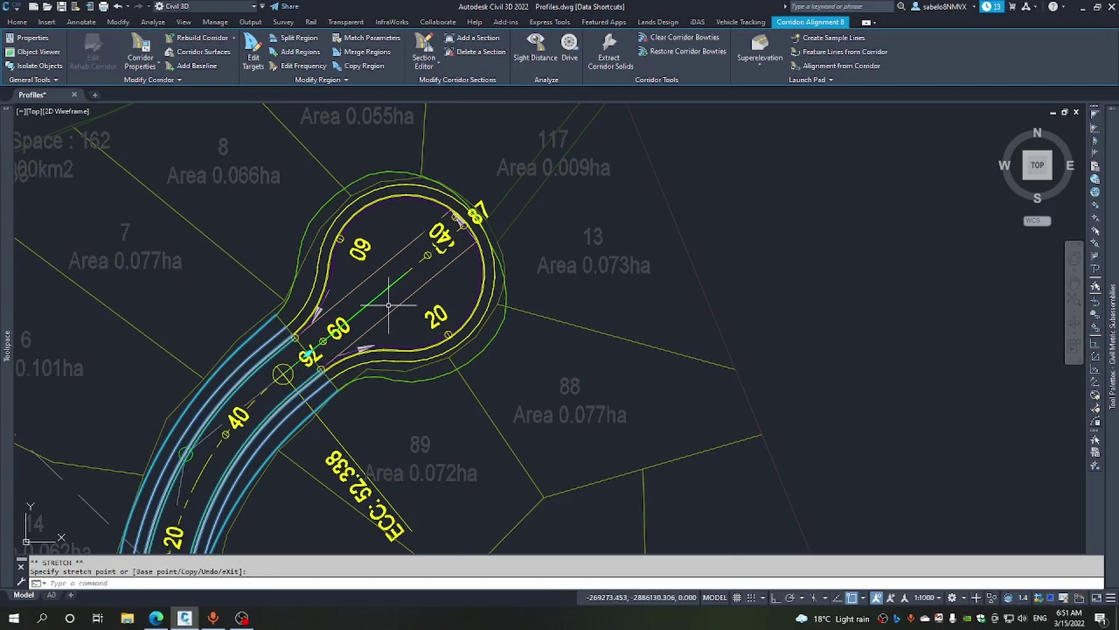
key("Escape")
Turn on triangle visibility in the 1 Top surface style.
mouse_move(7, 244)
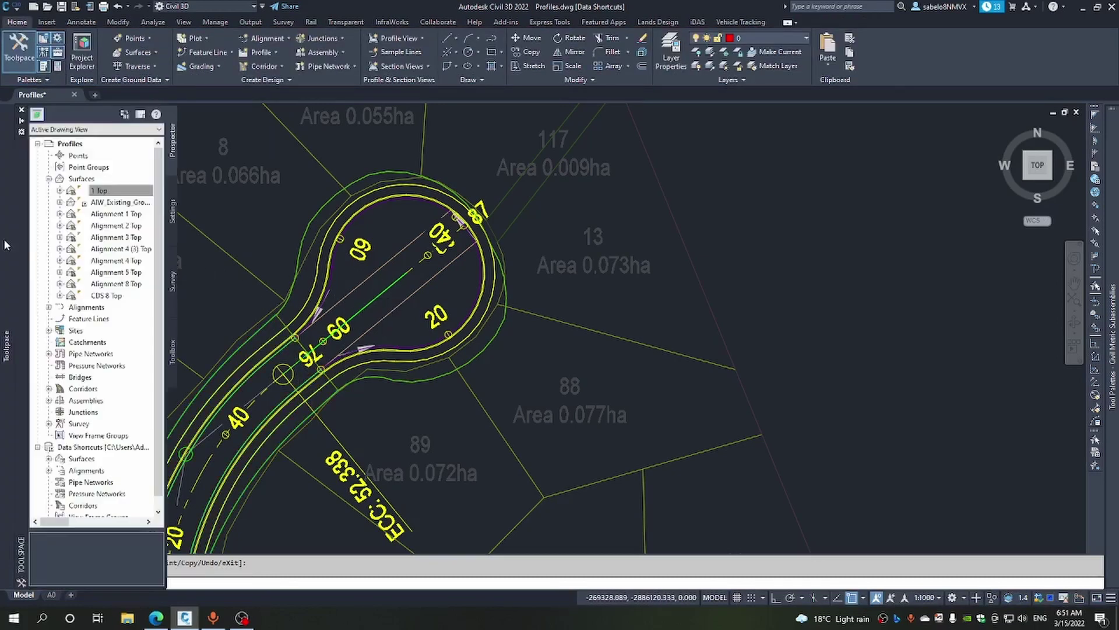
left_click(107, 192)
right_click(107, 193)
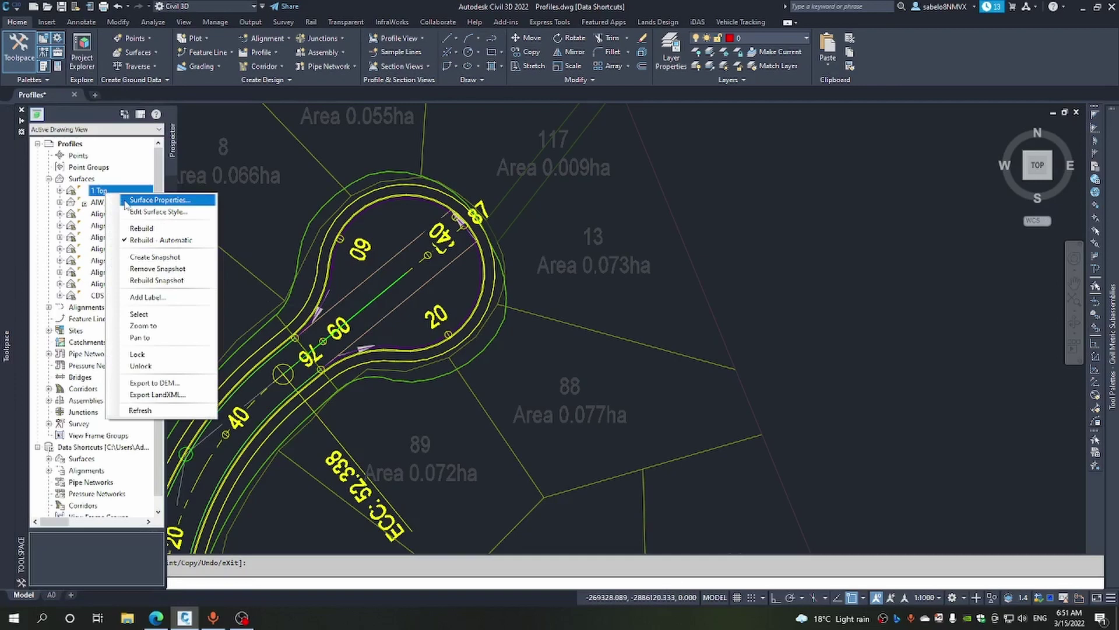
left_click(129, 212)
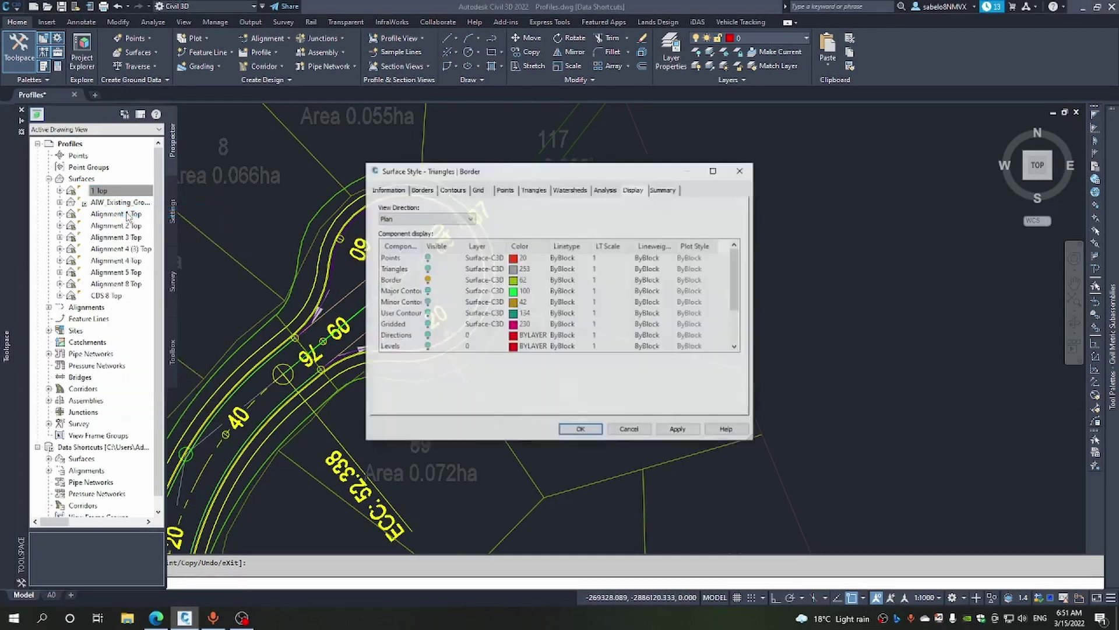
left_click(427, 269)
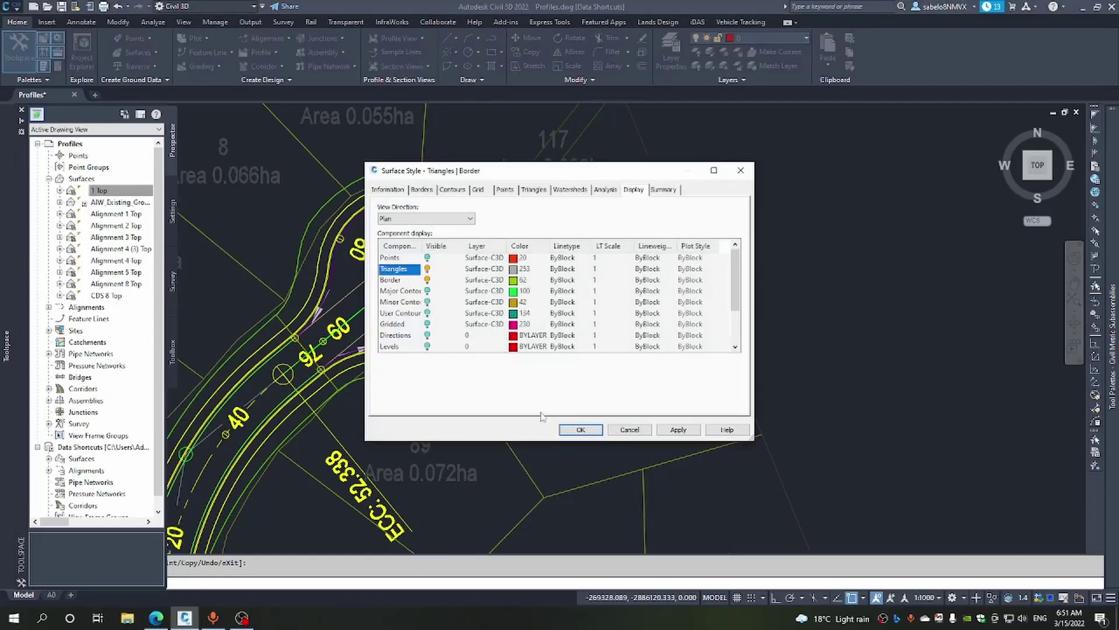
left_click(577, 430)
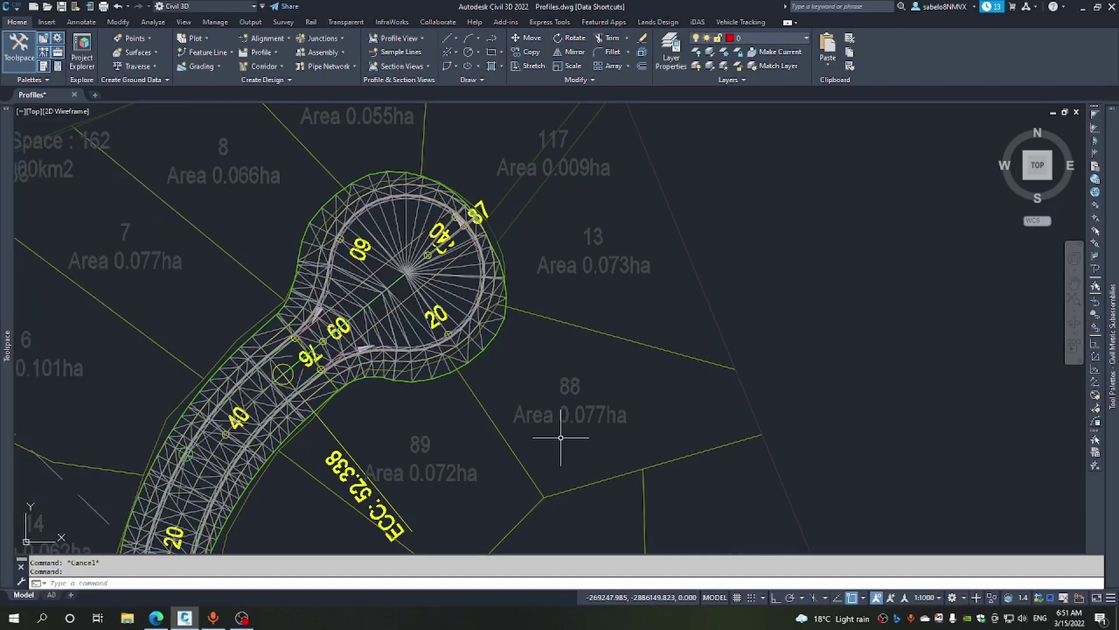
scroll(539, 425, "up", 3)
scroll(537, 423, "down", 3)
scroll(539, 420, "down", 2)
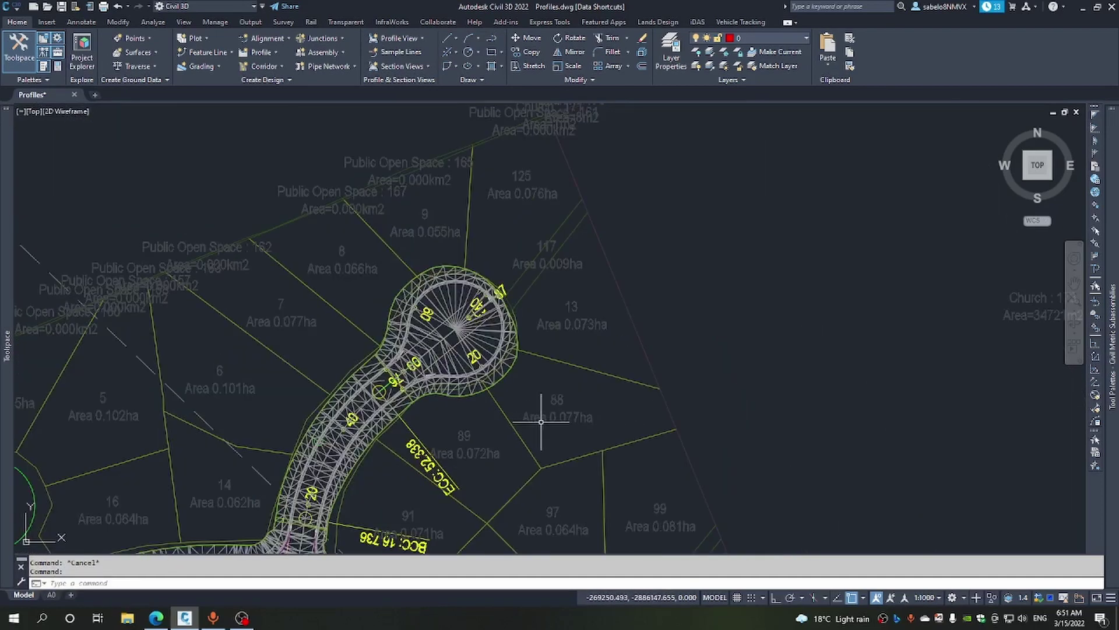
scroll(529, 405, "up", 2)
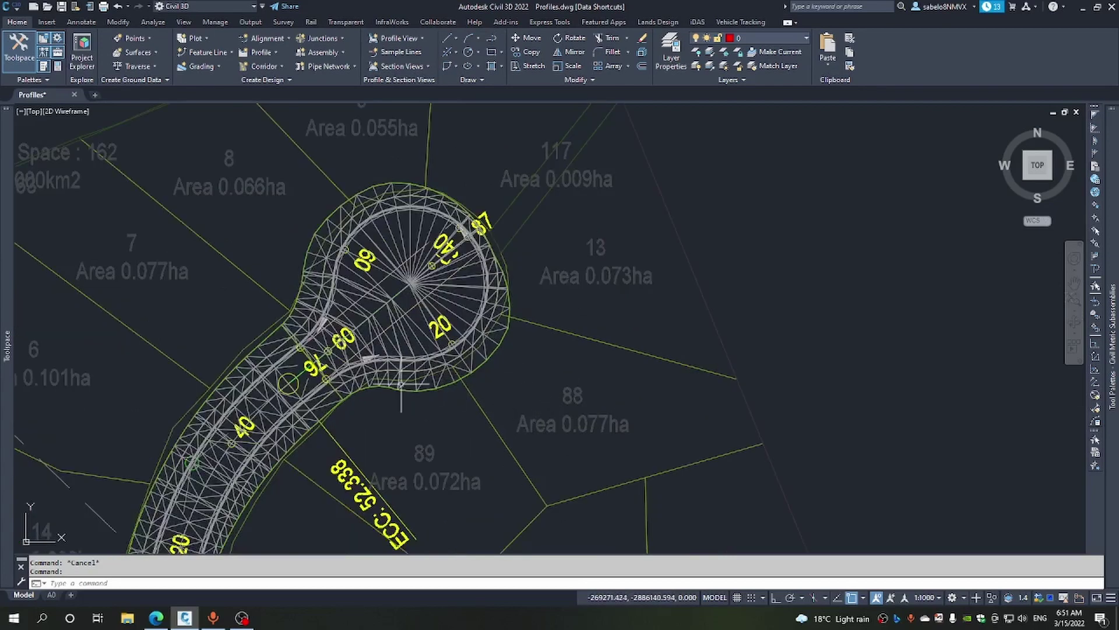
scroll(309, 358, "up", 5)
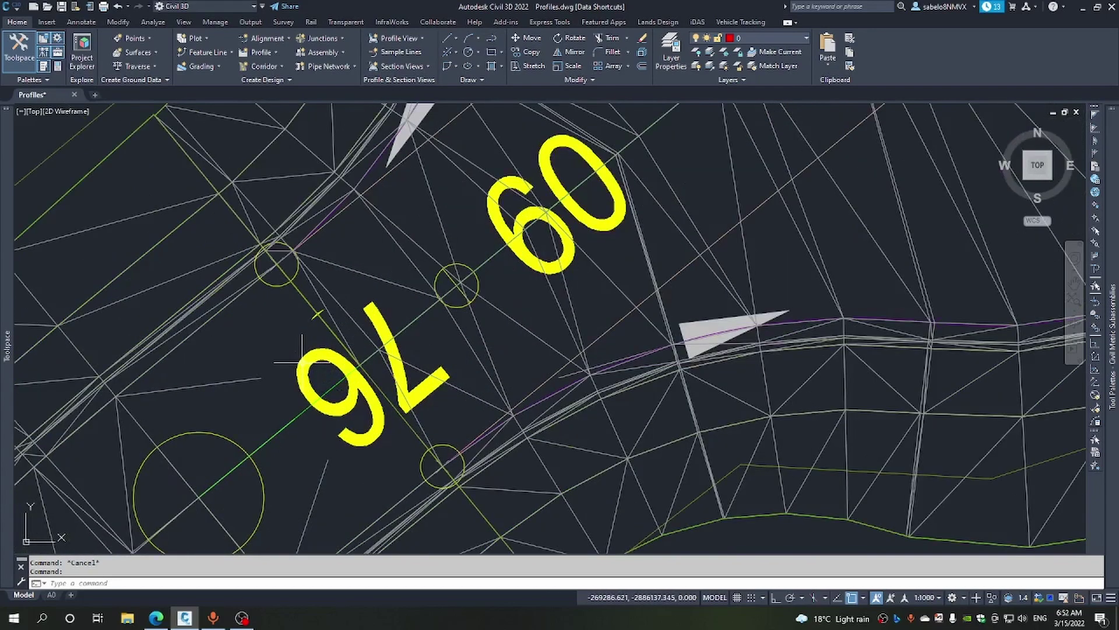
scroll(302, 361, "down", 6)
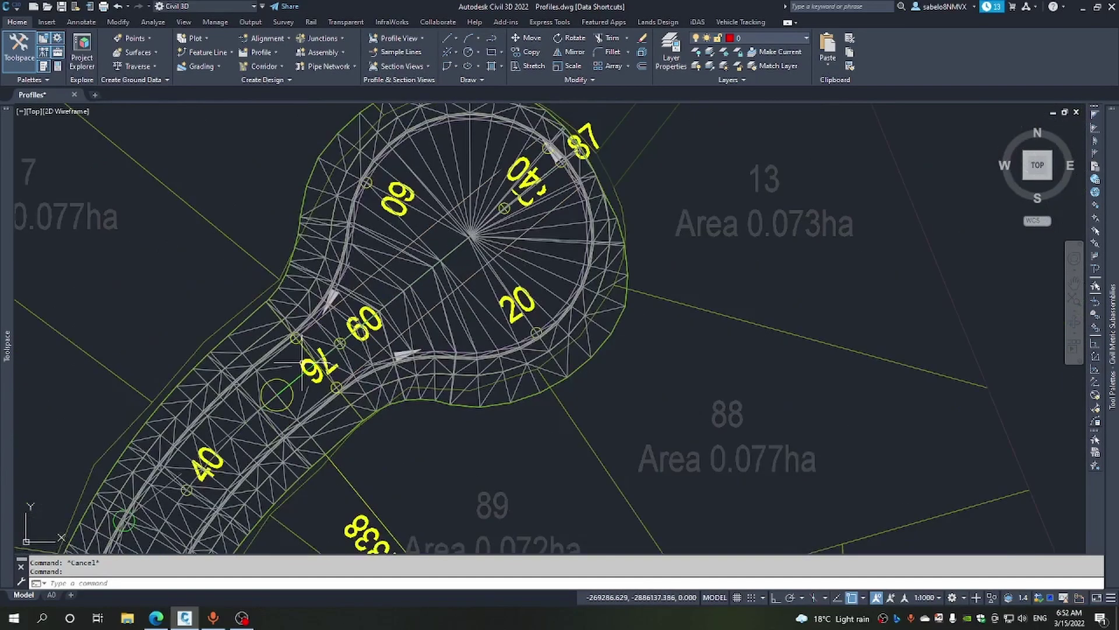
scroll(302, 363, "down", 5)
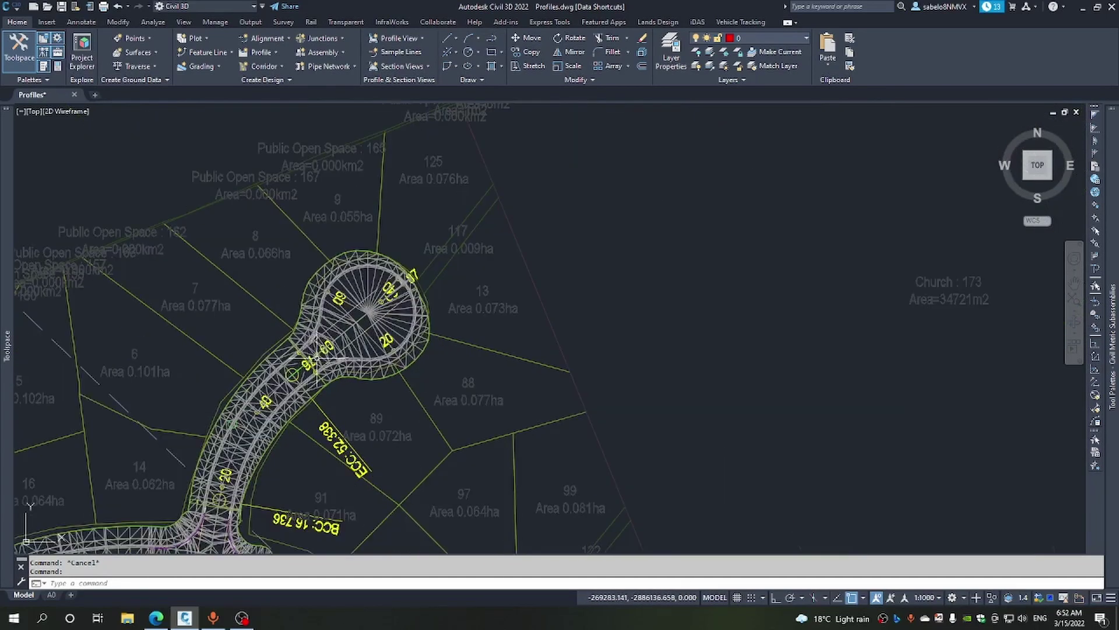